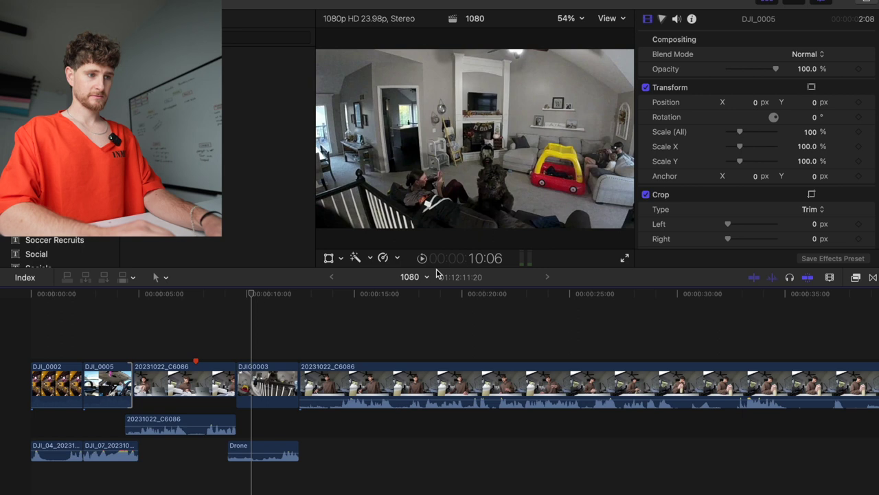
- Switch to Finder and open the Untitled drive's DCIM/100MSDCF folder, selecting DSC00875.JPG
key(super+Tab)
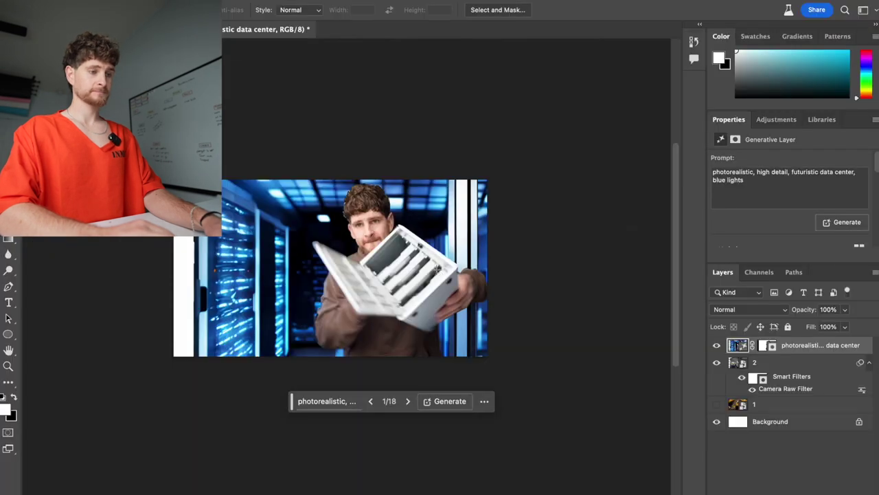
key(super+Tab)
key(super+Tab)
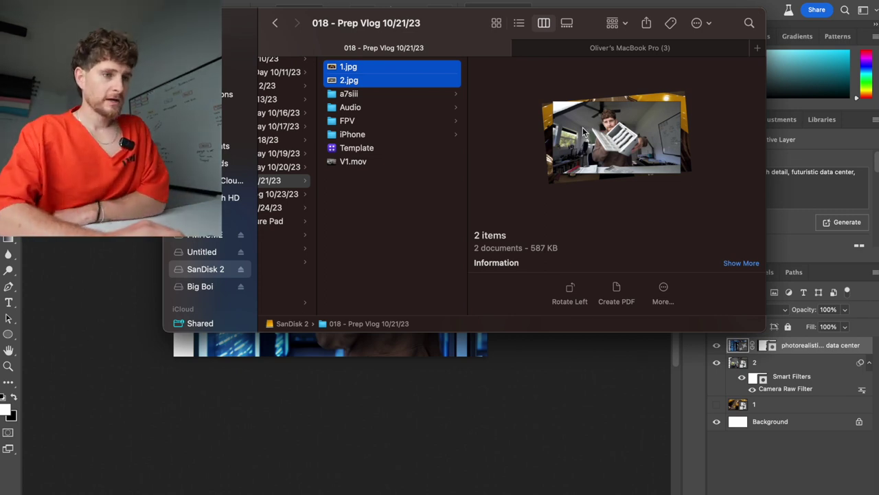
click(648, 53)
click(189, 253)
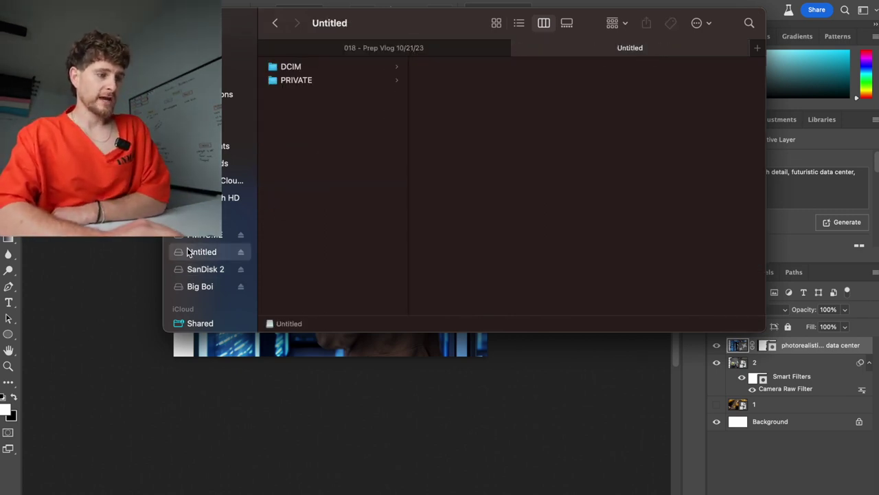
key(Down)
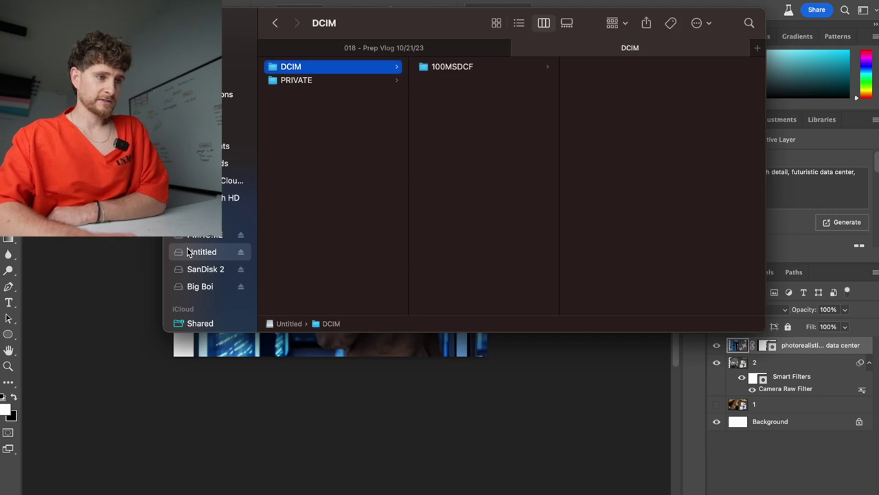
key(Right)
key(Right)
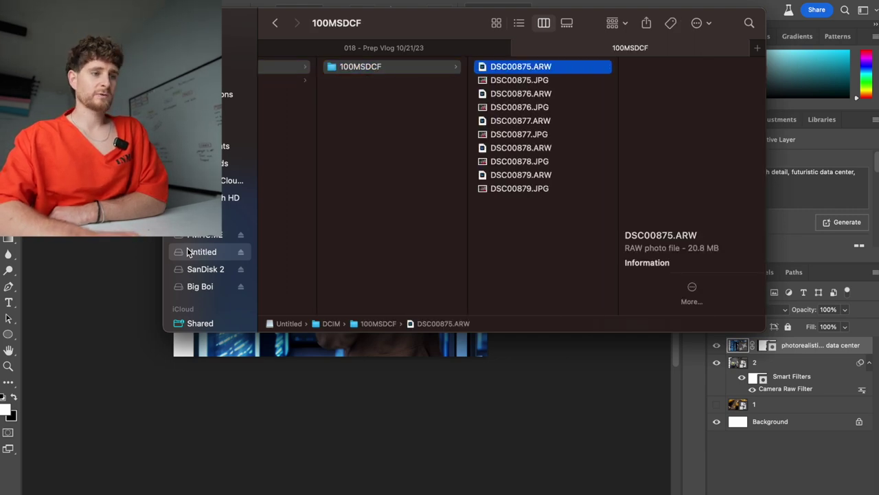
key(Down)
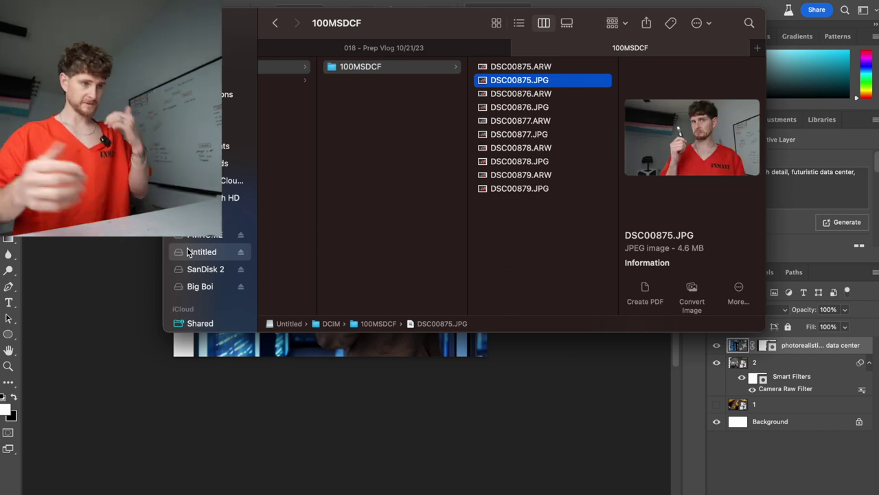
- Preview the photos in the 100MSDCF folder at large size, comparing the USB stick shots with the circuit board shots
key(space)
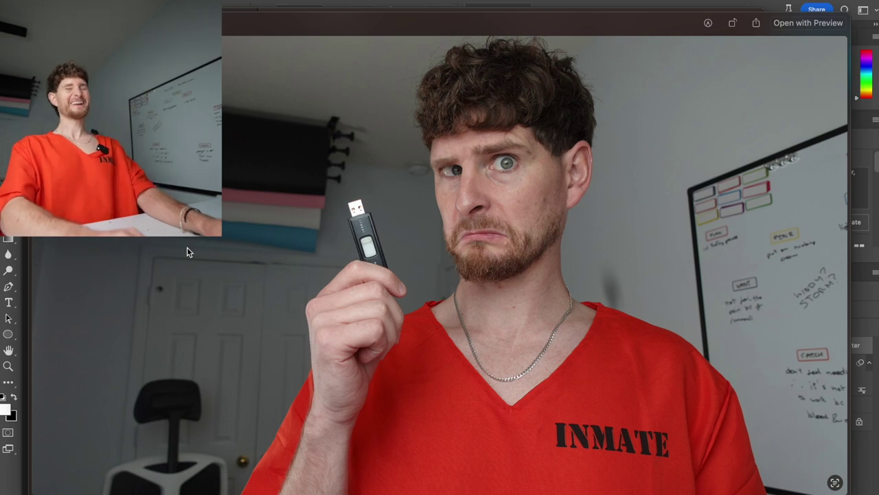
key(Right)
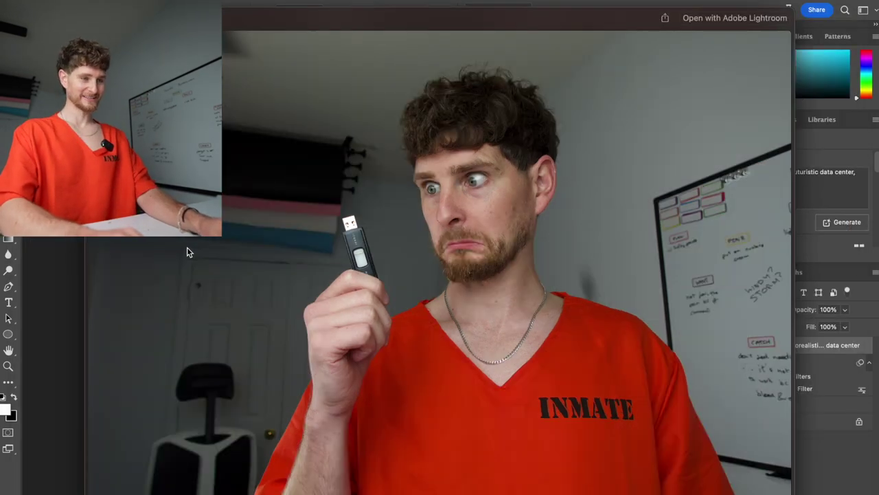
key(Right)
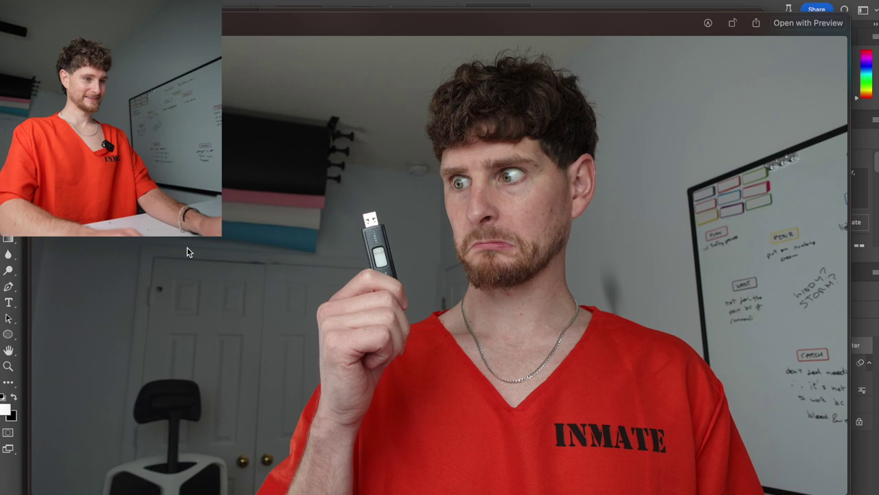
key(Right)
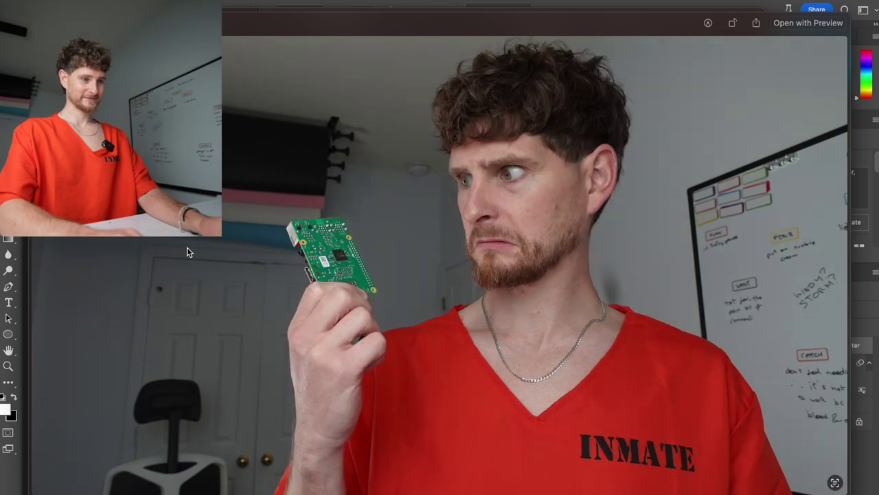
key(Right)
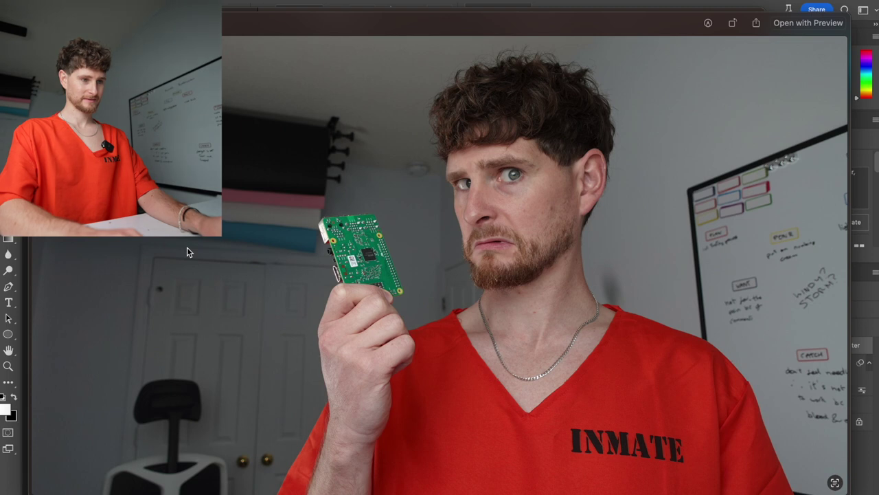
key(Right)
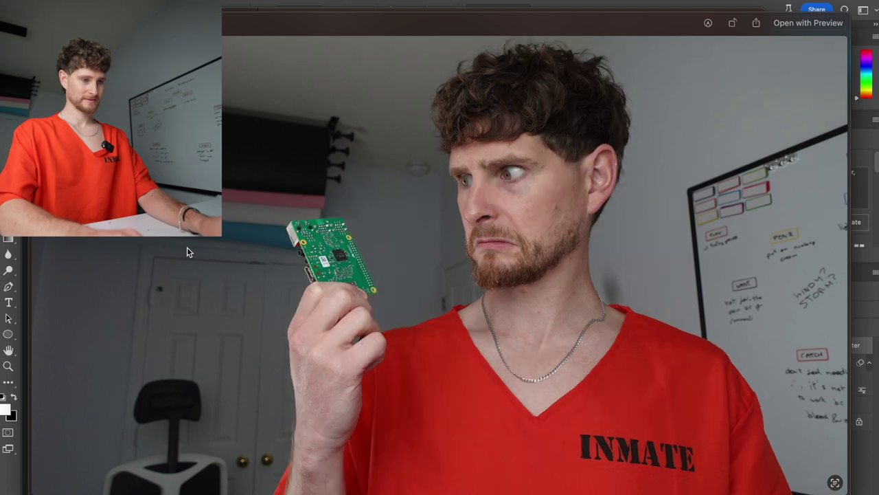
key(Right)
key(Right)
key(Left)
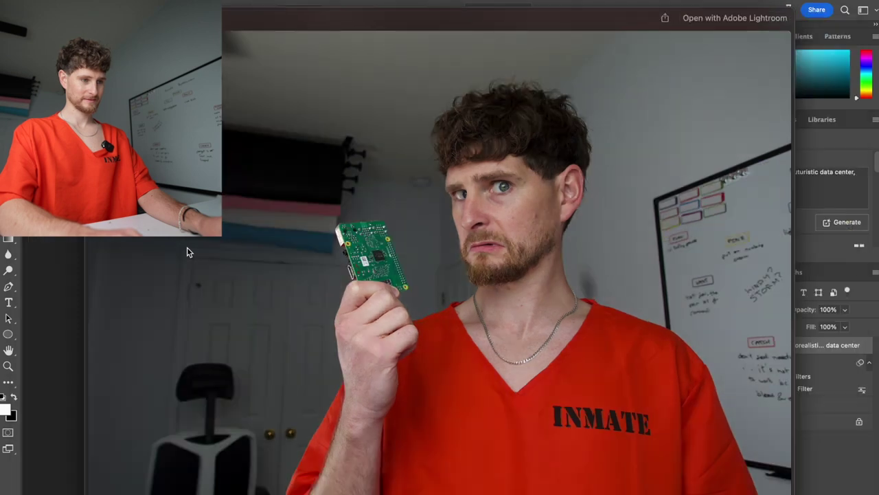
key(Right)
key(Right)
key(Right)
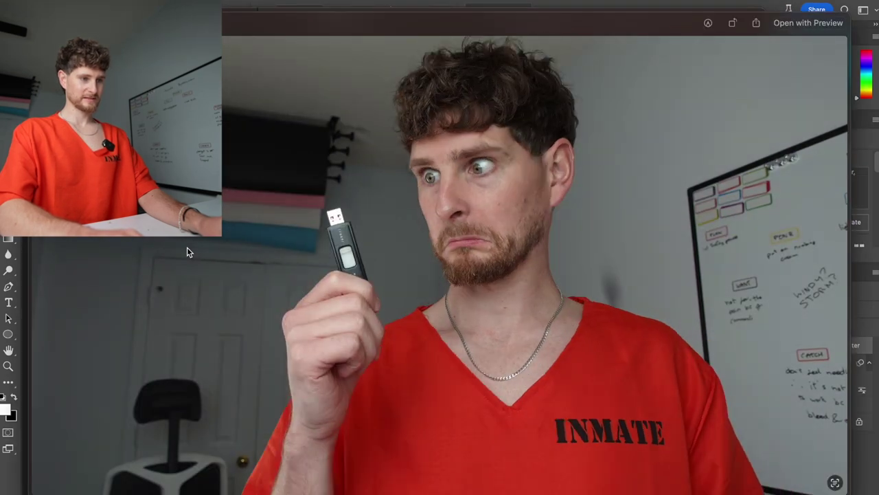
key(Right)
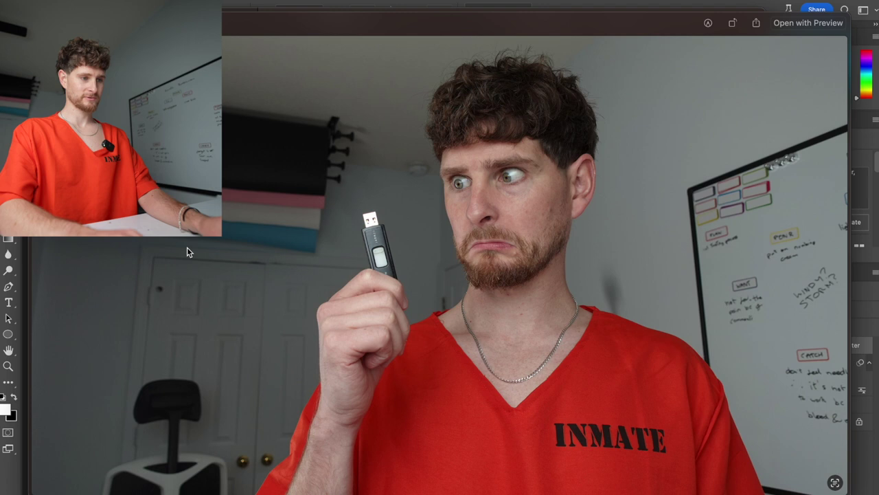
key(Right)
key(Right)
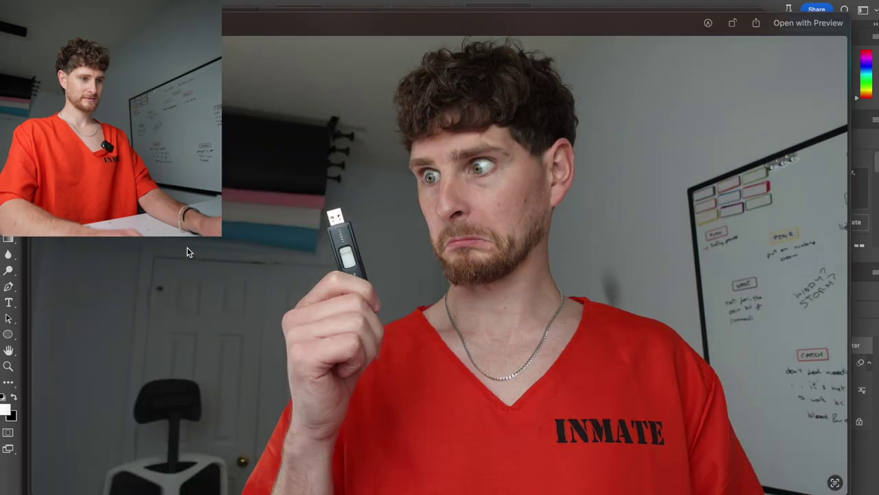
key(Right)
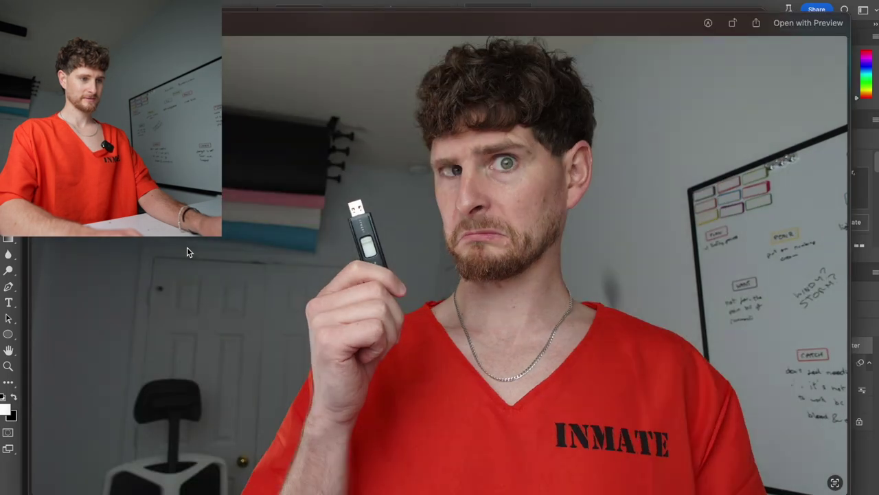
key(space)
- Place DSC00875.JPG and DSC00879.JPG together into the Photoshop thumbnail document as new layers at their default fit
super+click(539, 190)
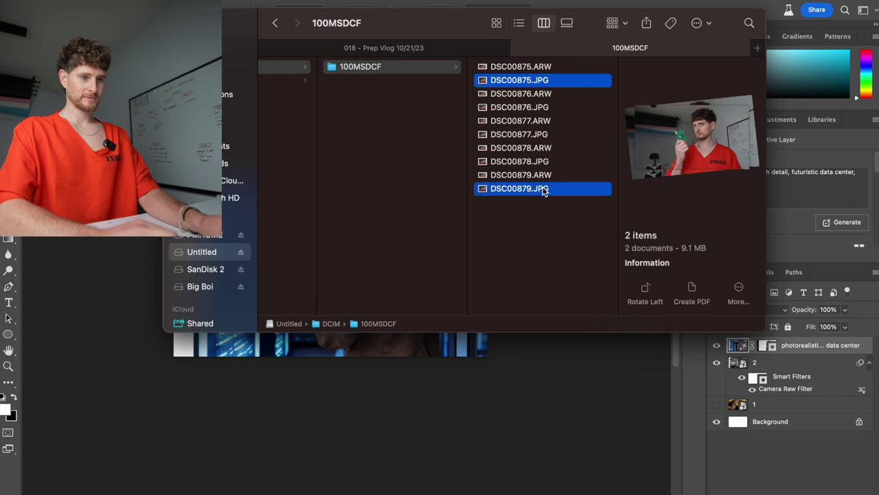
drag(543, 189, 390, 343)
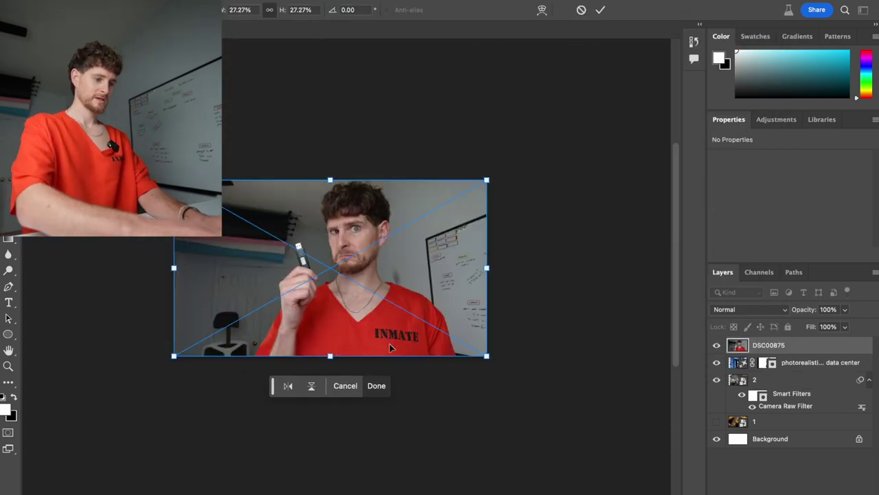
click(377, 385)
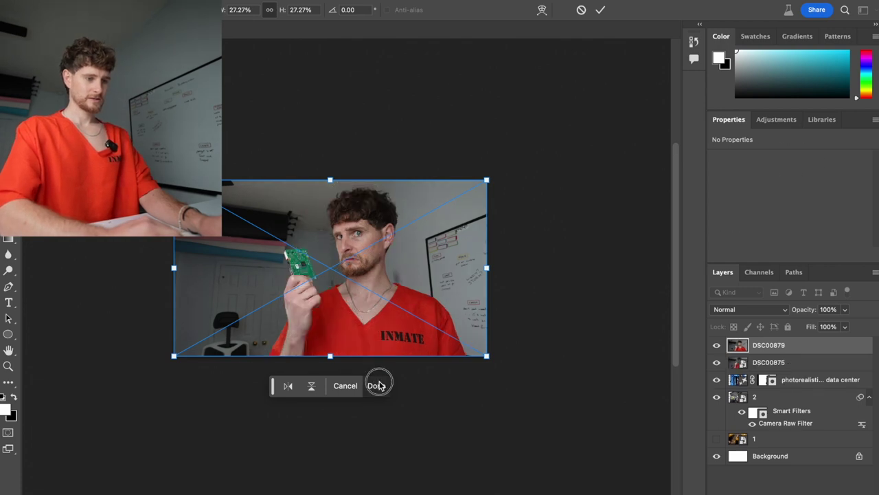
click(375, 386)
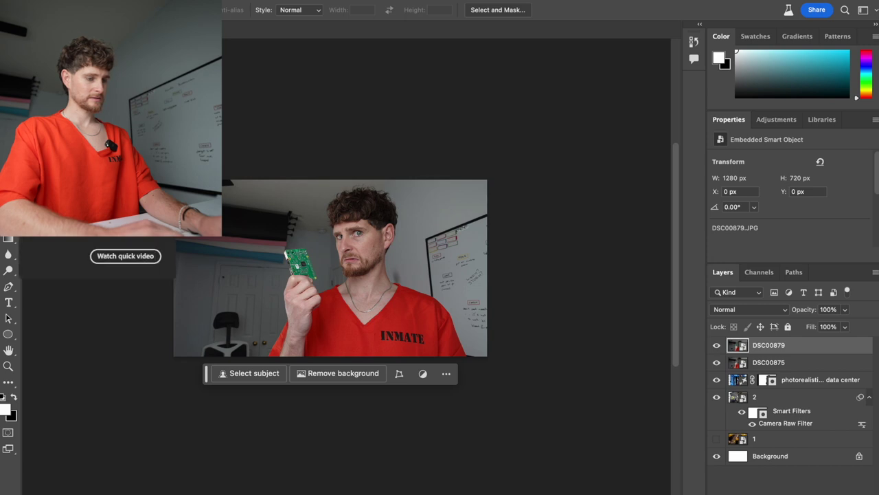
- Open the Camera Raw Filter on the DSC00879 layer and set exposure to +0.30 and contrast to -22
click(457, 3)
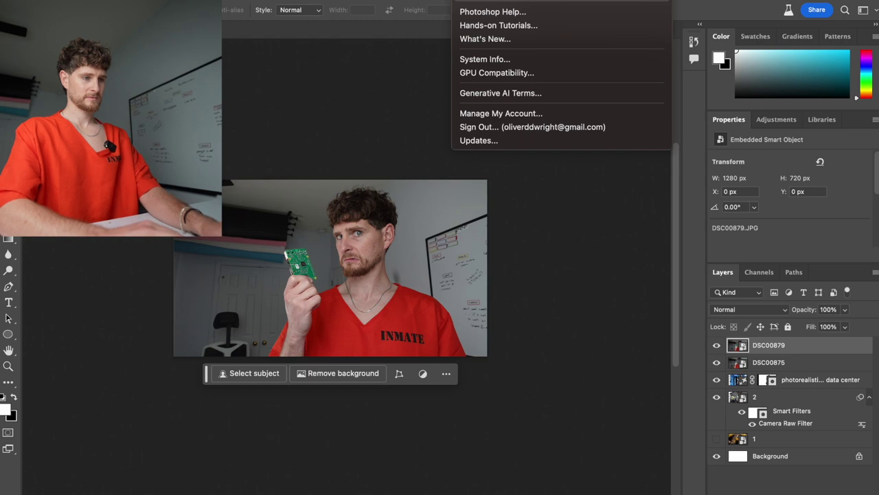
text(raw)
click(491, 69)
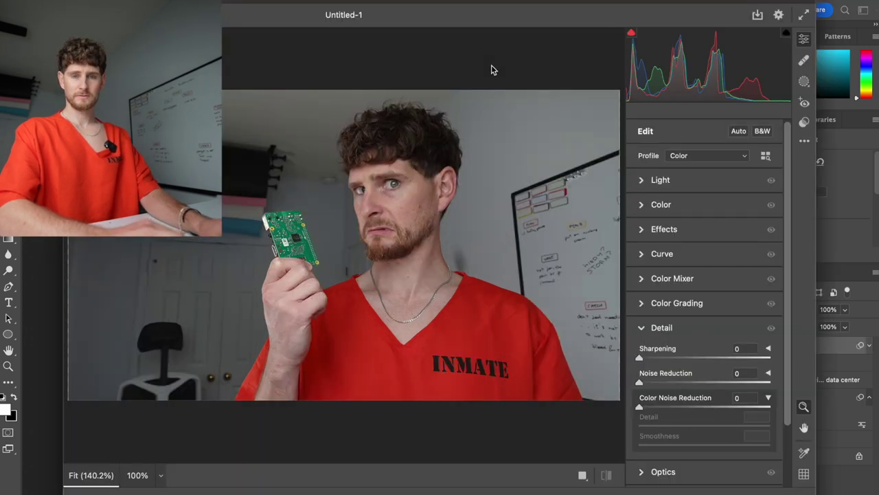
click(646, 181)
drag(705, 206, 708, 208)
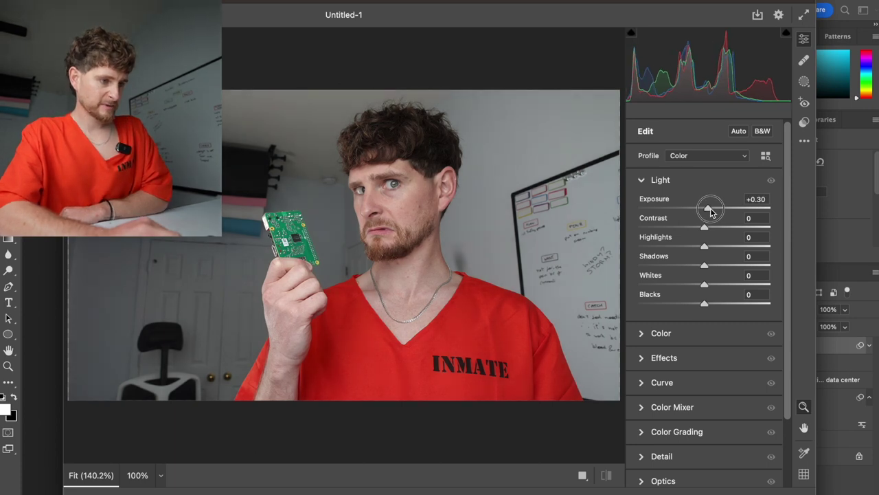
click(690, 228)
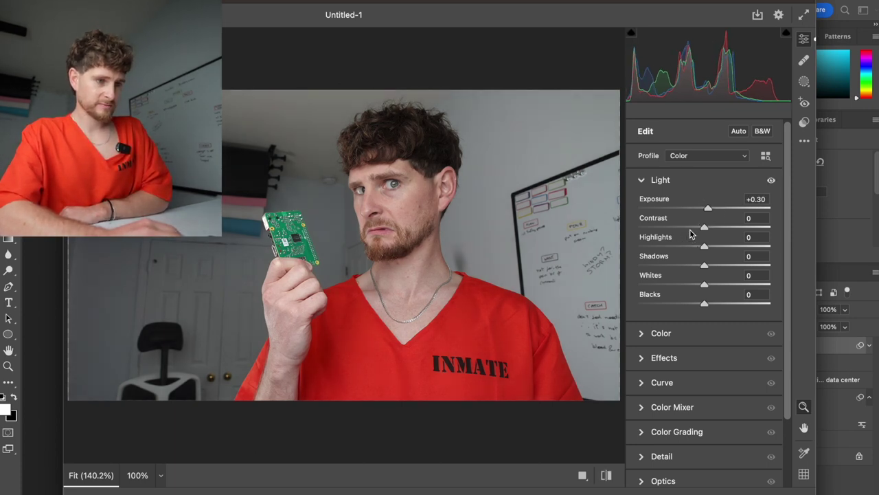
scroll(683, 275, down, 1)
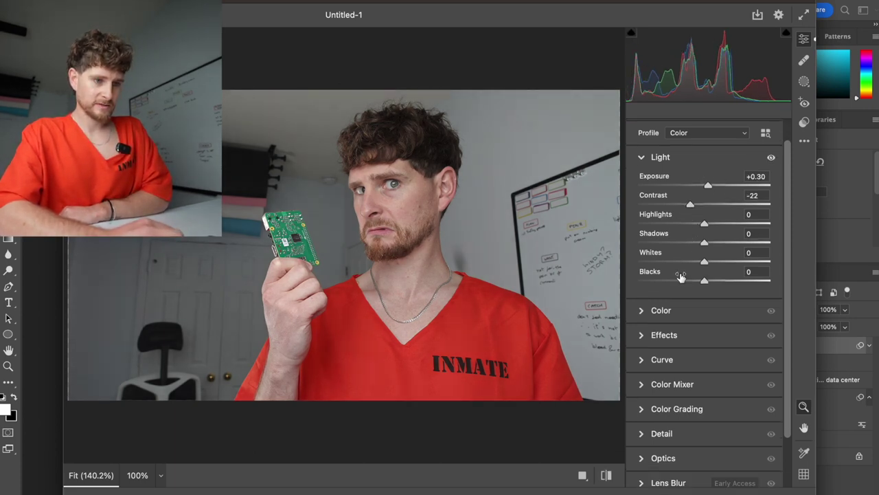
- Set the photo's vibrance to +42 and saturation to +15 in the Camera Raw color adjustments
click(642, 307)
scroll(671, 251, down, 1)
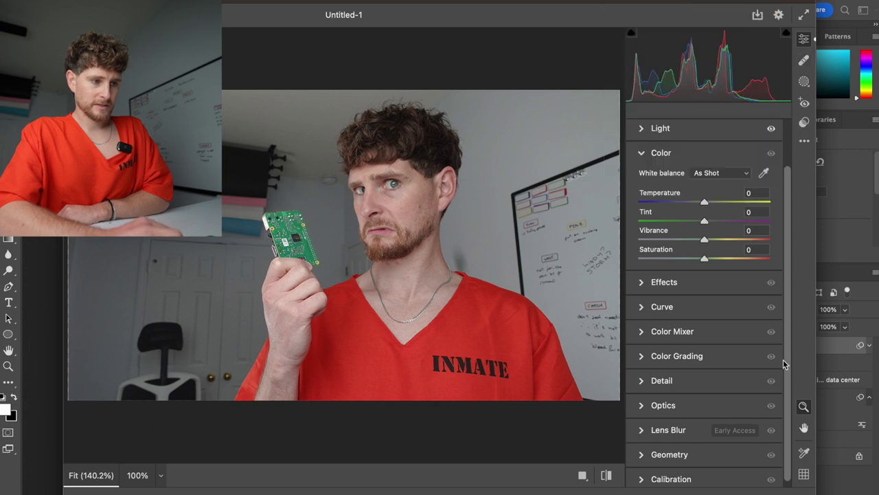
drag(715, 235, 714, 262)
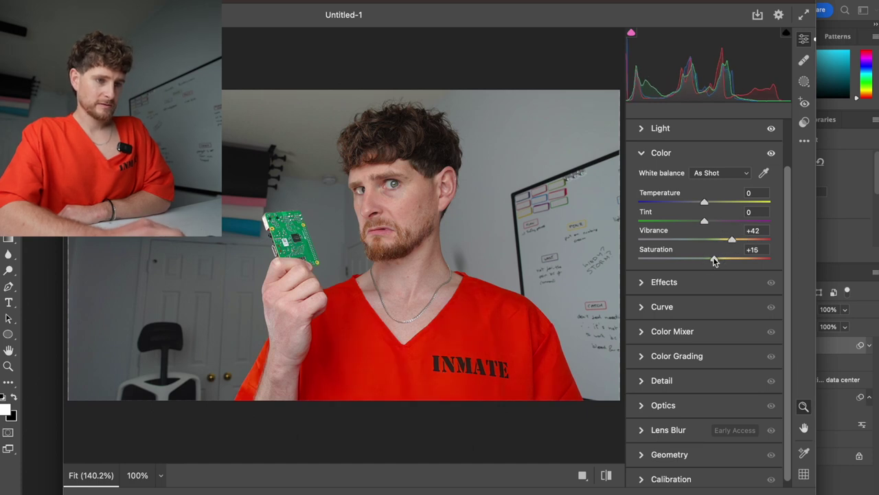
- Boost the circuit board's green saturation with targeted color mixing, and raise luminance to +7 for Greens and +22 for Aquas
click(640, 331)
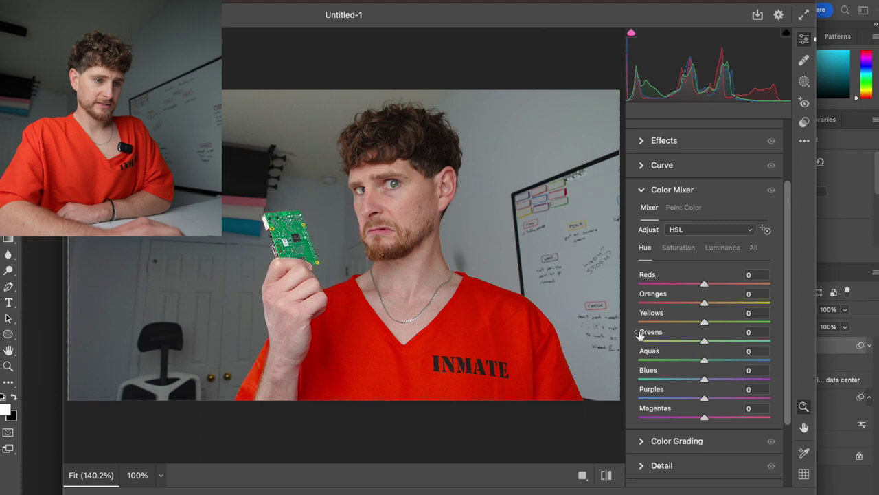
click(678, 225)
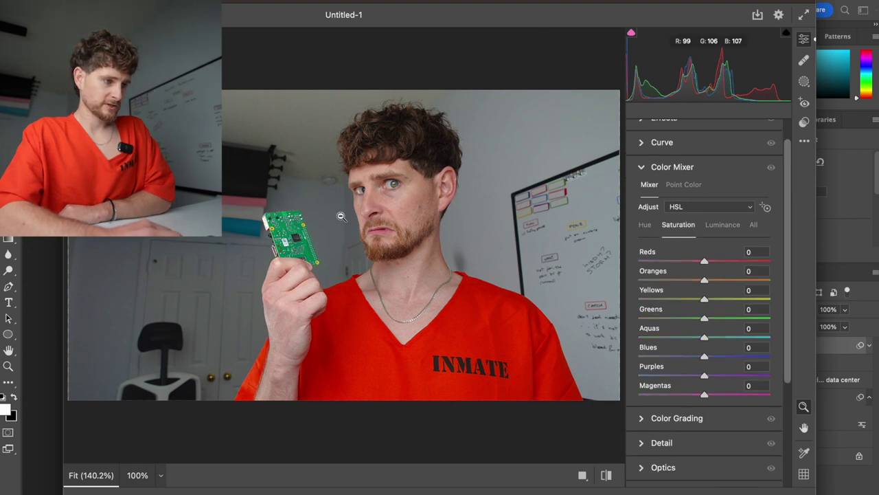
click(766, 208)
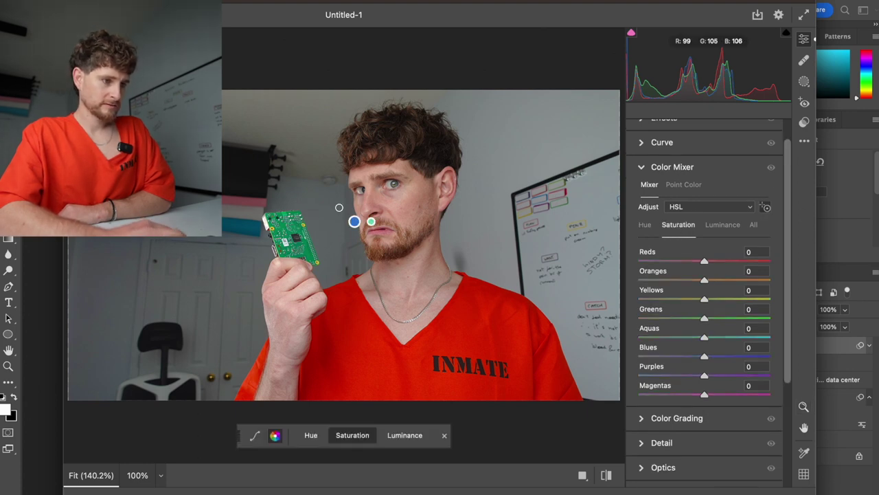
drag(311, 242, 353, 240)
click(728, 225)
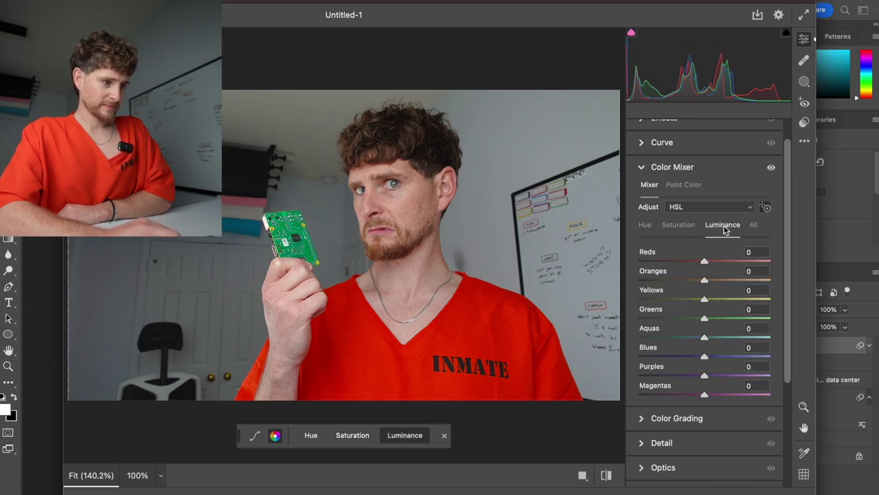
drag(296, 234, 320, 239)
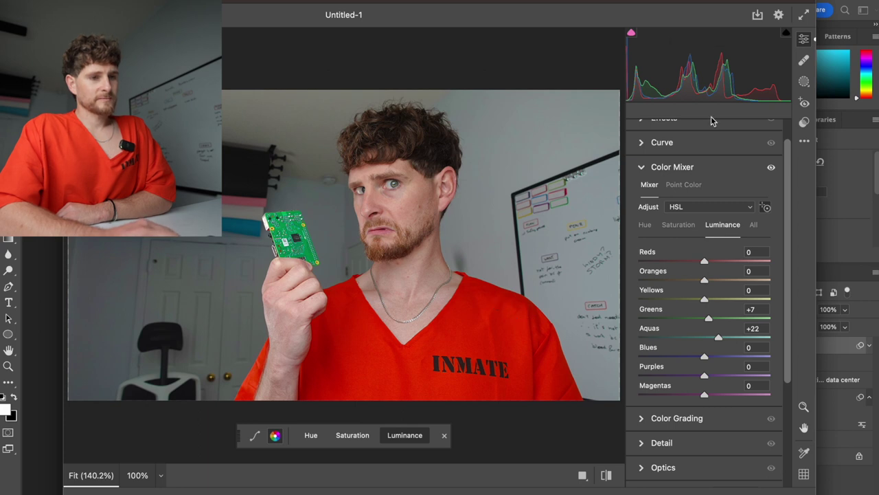
- Create a radial gradient mask in Camera Raw covering the man's face, with feather 50
click(803, 83)
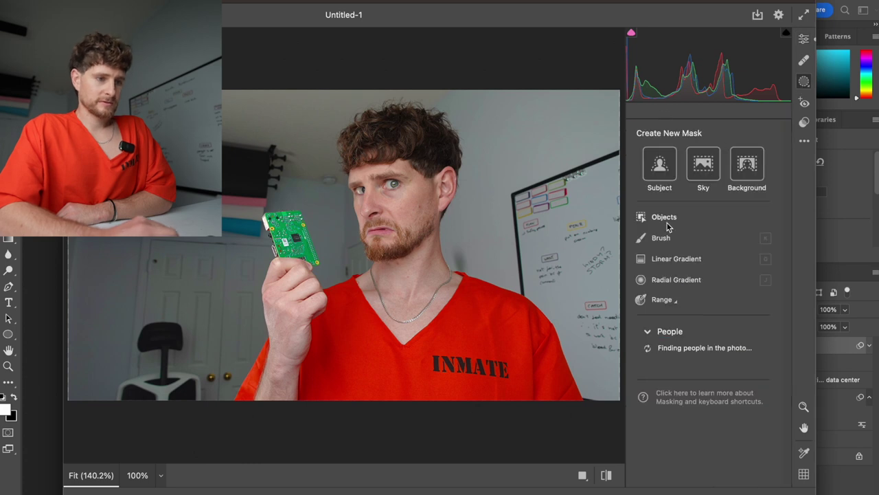
click(663, 279)
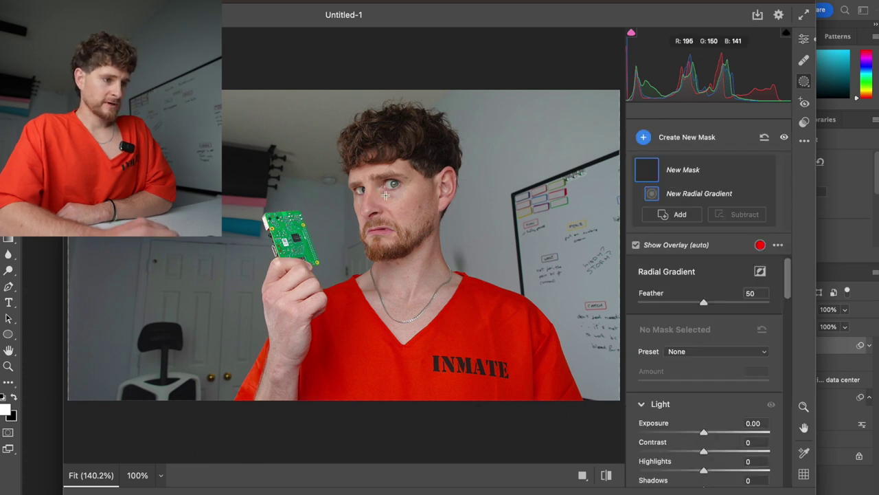
drag(377, 201, 416, 246)
drag(379, 200, 399, 198)
- Soften the masked face with texture -43 and clarity -44, and apply the Camera Raw Filter
scroll(732, 340, down, 3)
scroll(733, 341, down, 10)
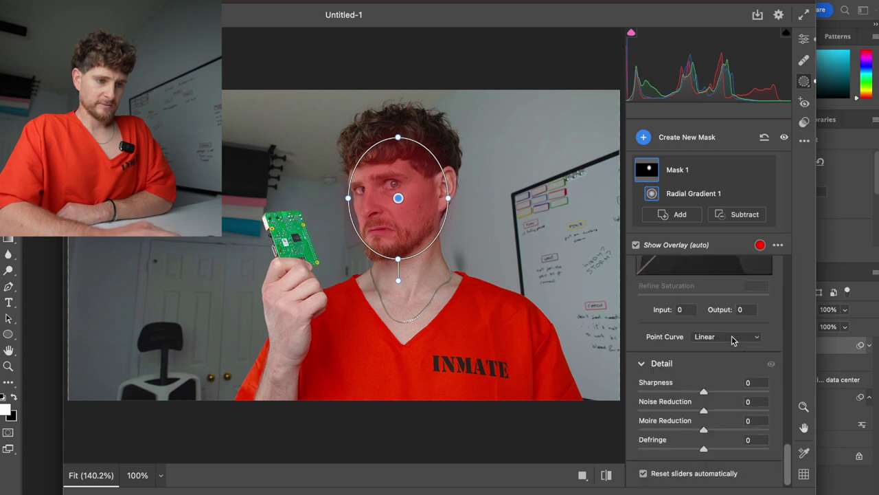
scroll(733, 340, up, 5)
scroll(733, 340, down, 1)
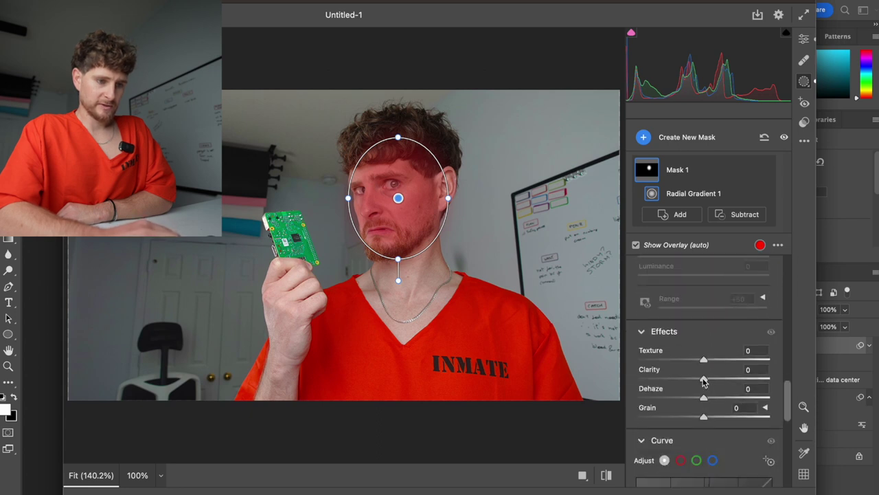
drag(704, 381, 675, 361)
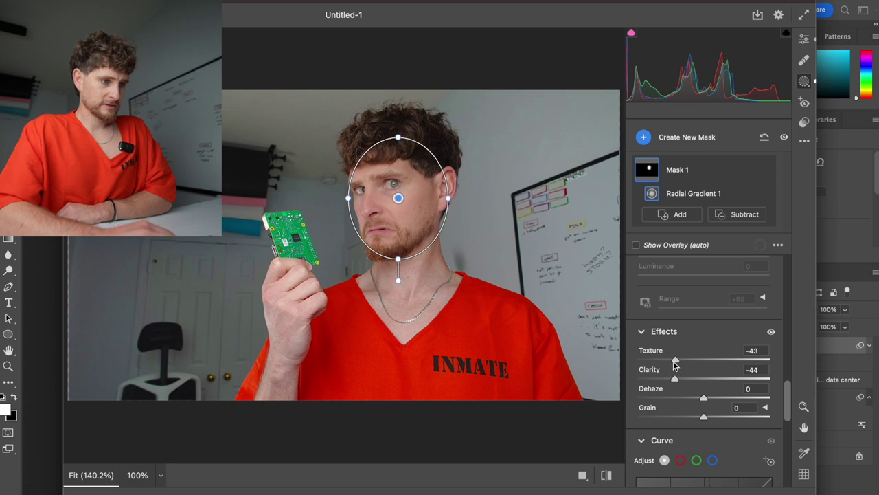
click(781, 485)
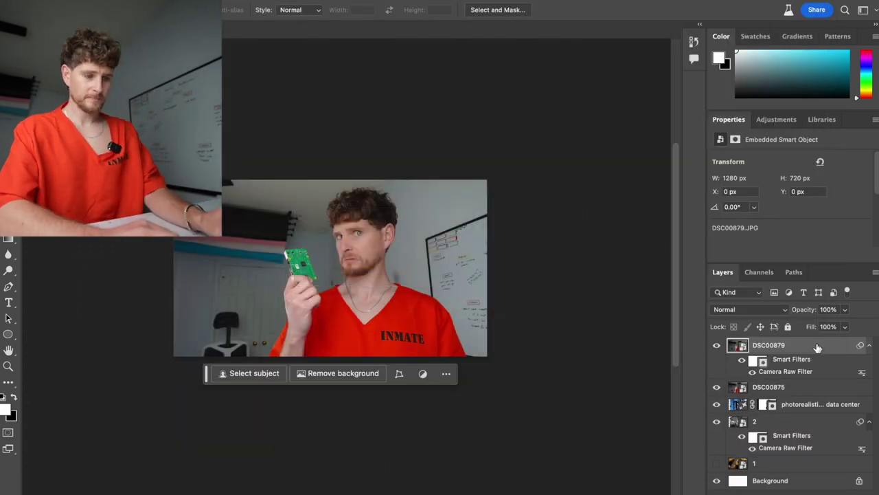
- Copy the Camera Raw smart filter from DSC00879 onto DSC00875, and hide the DSC00875 layer
drag(815, 372, 799, 396)
click(797, 392)
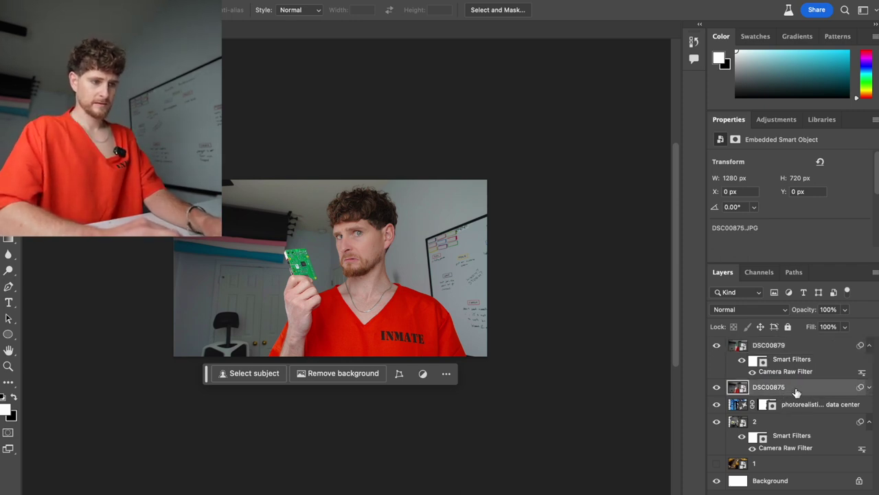
click(716, 349)
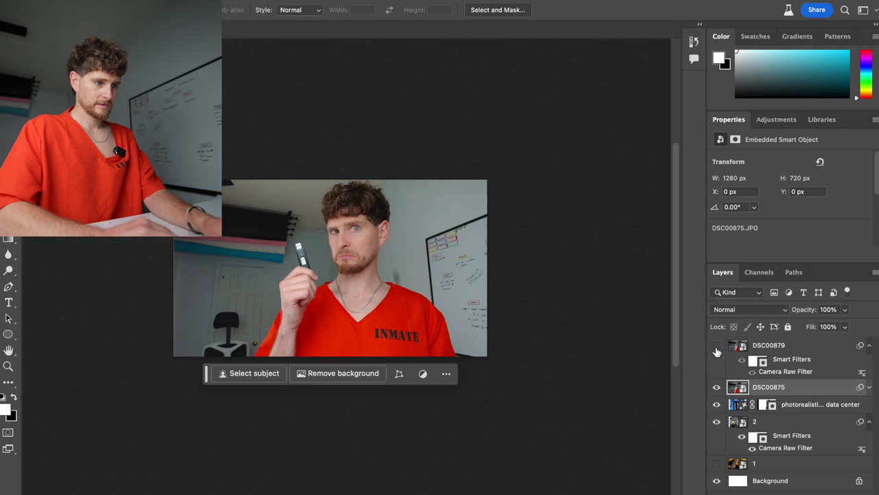
click(717, 350)
click(716, 386)
click(807, 350)
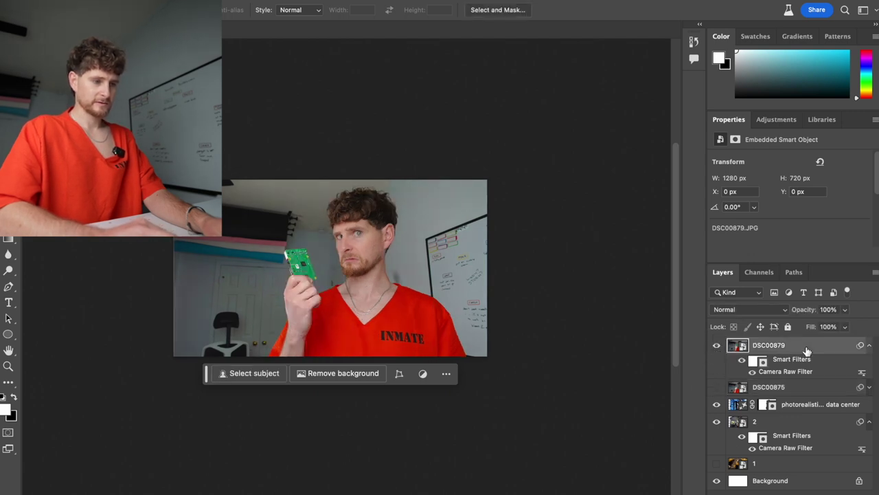
- Select the man and the circuit board on DSC00879 with the Quick Selection tool, refining the board's edge with a smaller brush
key(w)
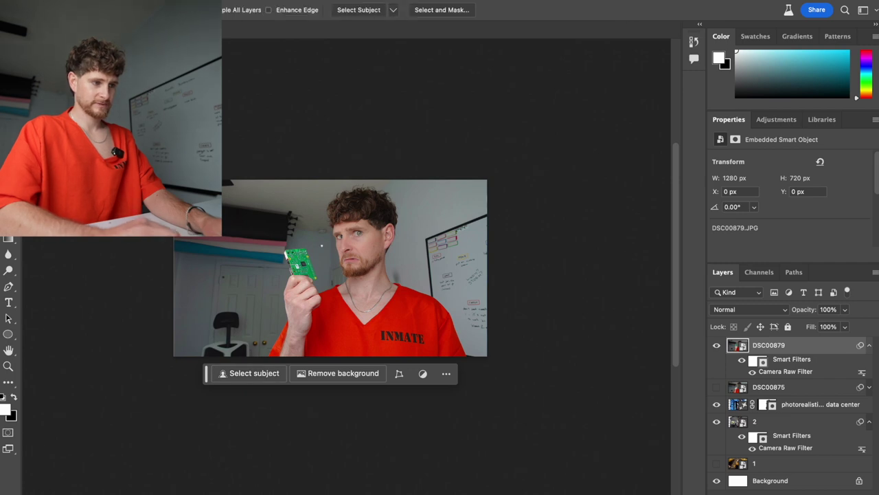
mouse_move(299, 265)
mouse_down()
mouse_move(289, 323)
mouse_move(354, 309)
mouse_move(421, 341)
mouse_move(352, 275)
mouse_move(353, 205)
mouse_move(335, 206)
mouse_up()
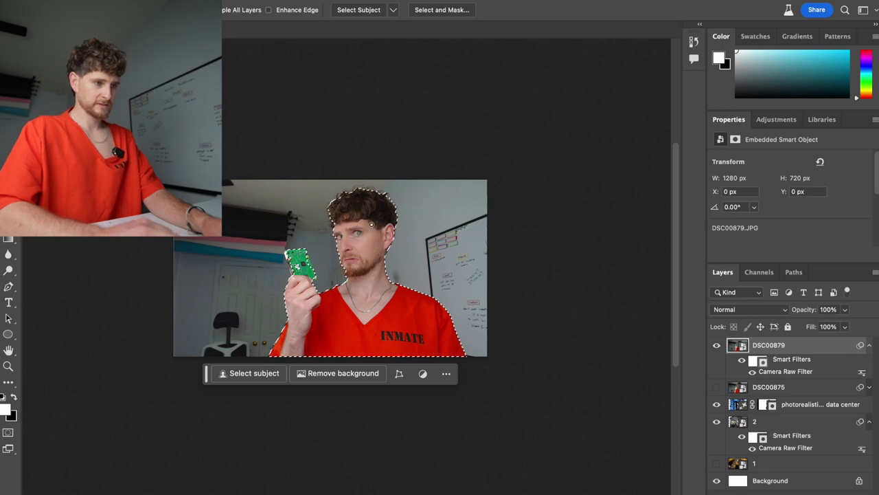
scroll(336, 227, up, 5)
scroll(335, 227, up, 4)
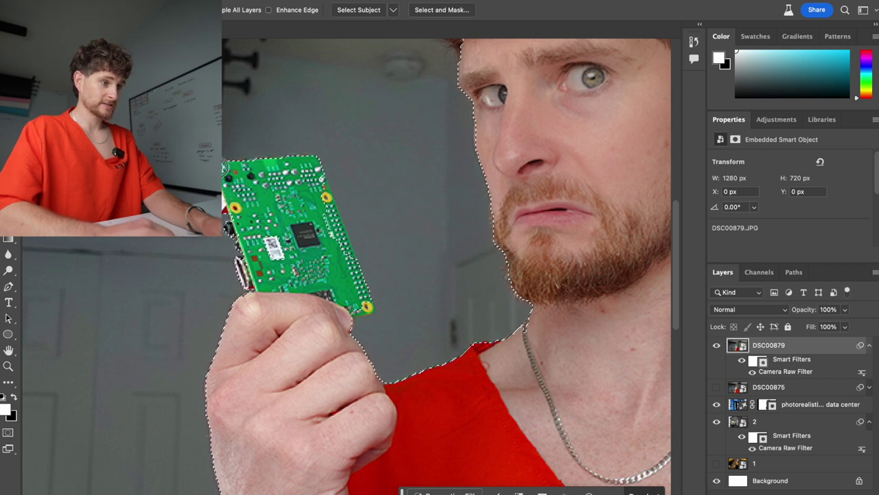
key(bracketleft)
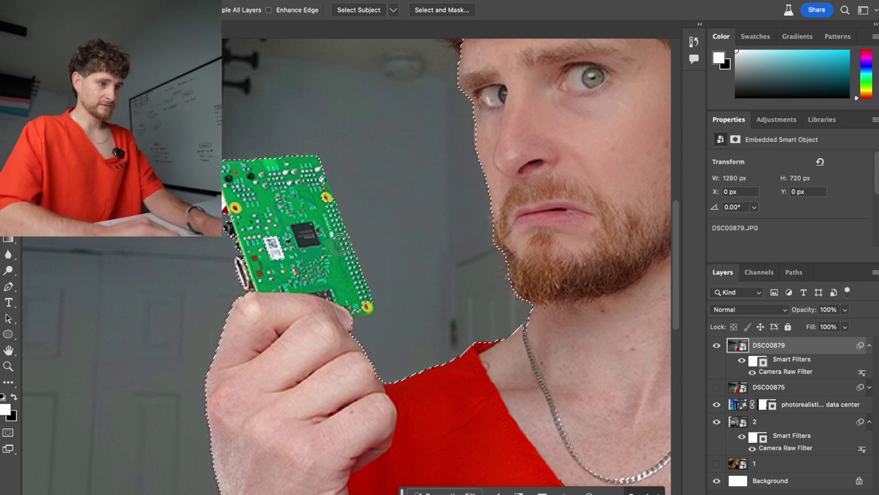
key(bracketleft)
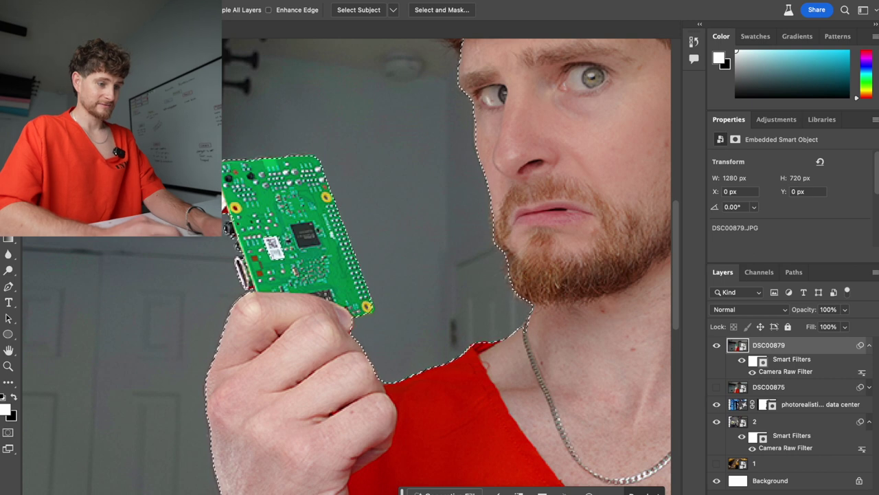
- Extend the selection over the curly hair at the side of the head, and invert it to select the background
scroll(365, 306, down, 10)
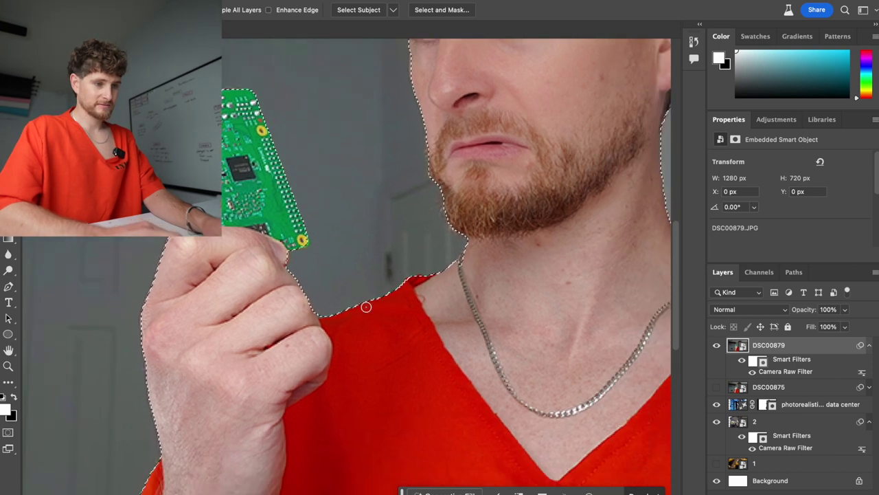
scroll(365, 307, up, 6)
scroll(366, 307, up, 2)
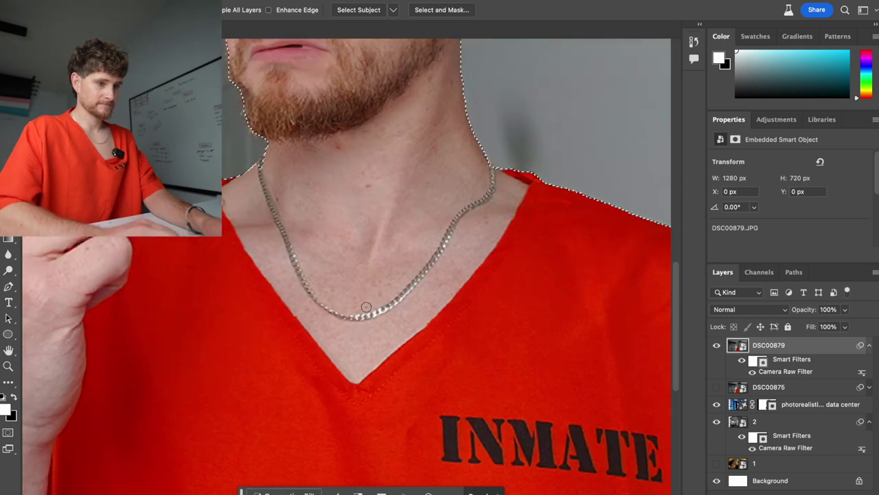
scroll(366, 307, right, 5)
scroll(366, 307, left, 5)
scroll(366, 307, up, 5)
scroll(366, 307, up, 5)
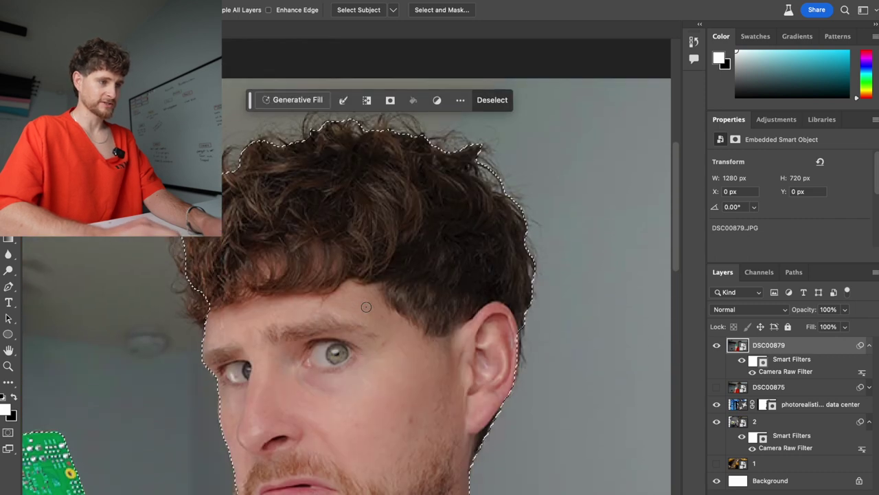
mouse_move(197, 287)
mouse_down()
mouse_move(186, 257)
mouse_move(177, 262)
mouse_up()
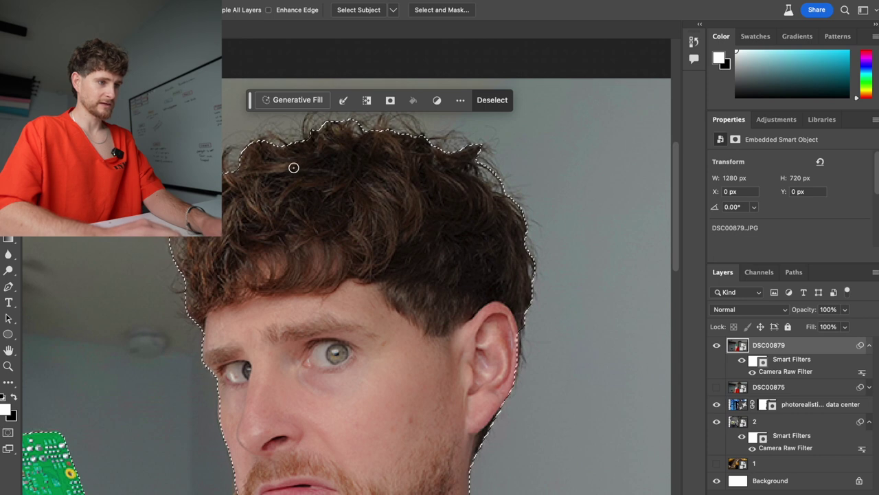
scroll(298, 167, up, 1)
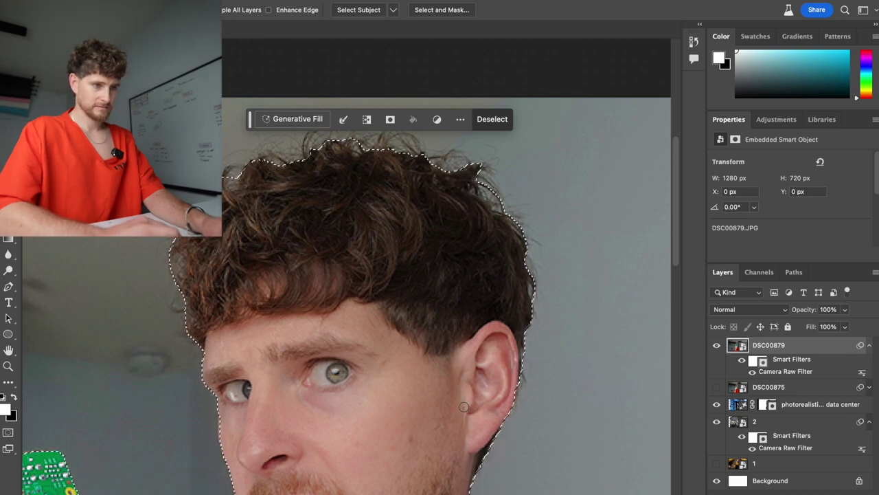
scroll(514, 373, down, 5)
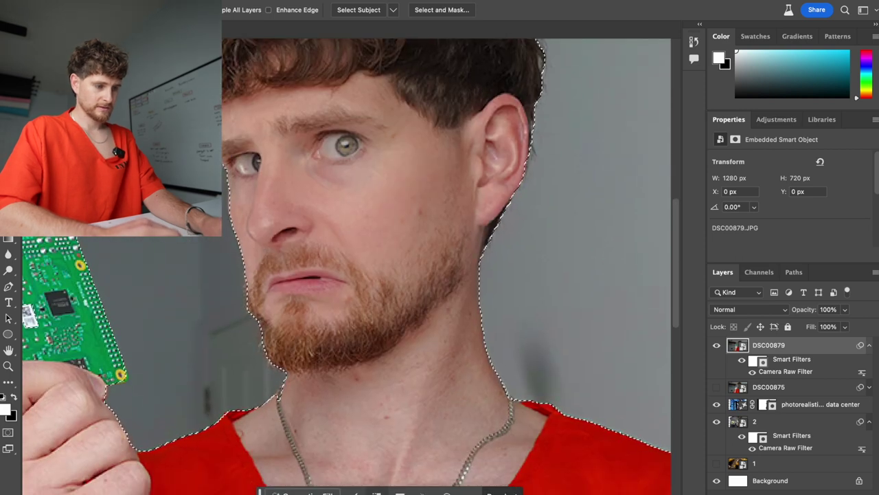
scroll(377, 492, down, 8)
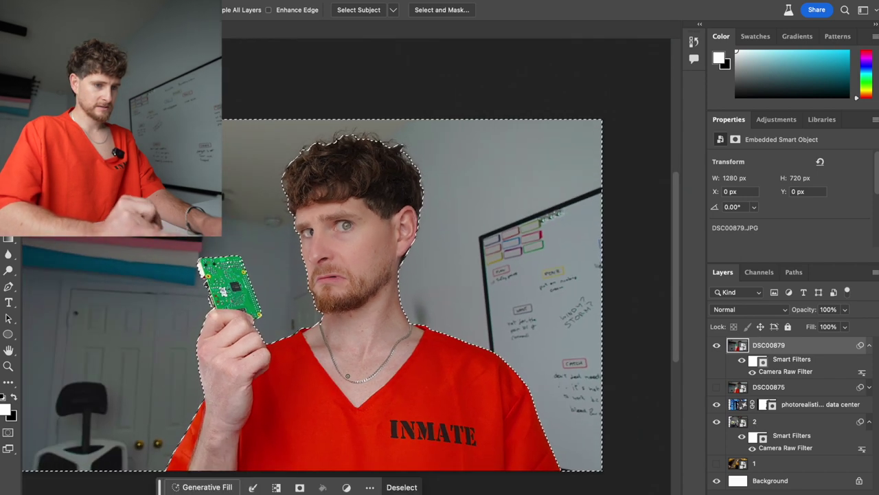
- With the data center layer active, generate a fill in the inverted selection using the prompt "photorealistic, high detail, futuristic data center"
click(207, 487)
click(819, 406)
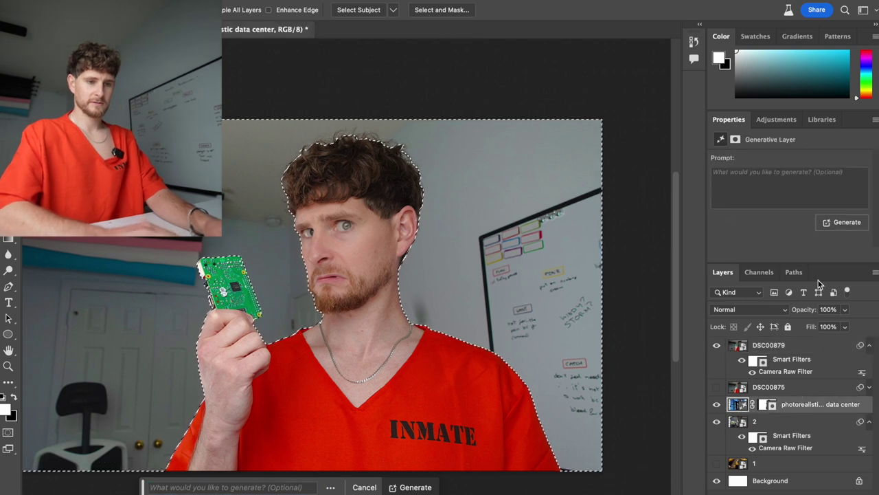
click(760, 407)
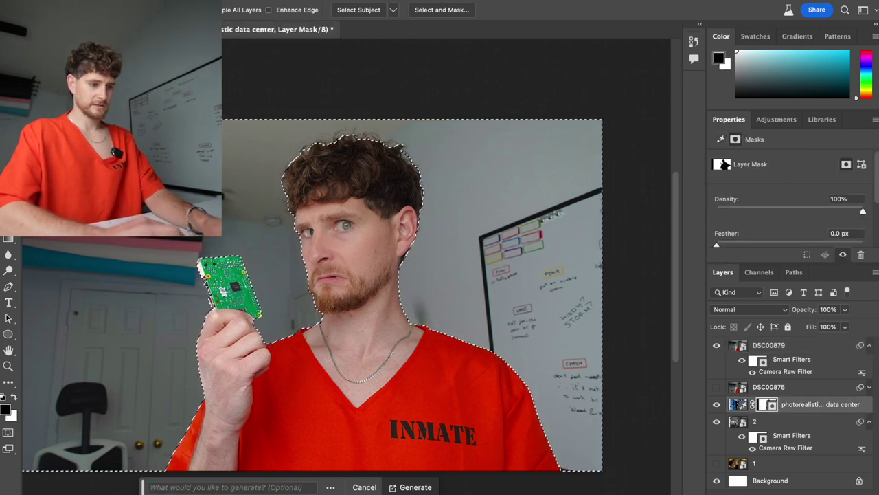
scroll(799, 221, down, 2)
scroll(799, 220, up, 2)
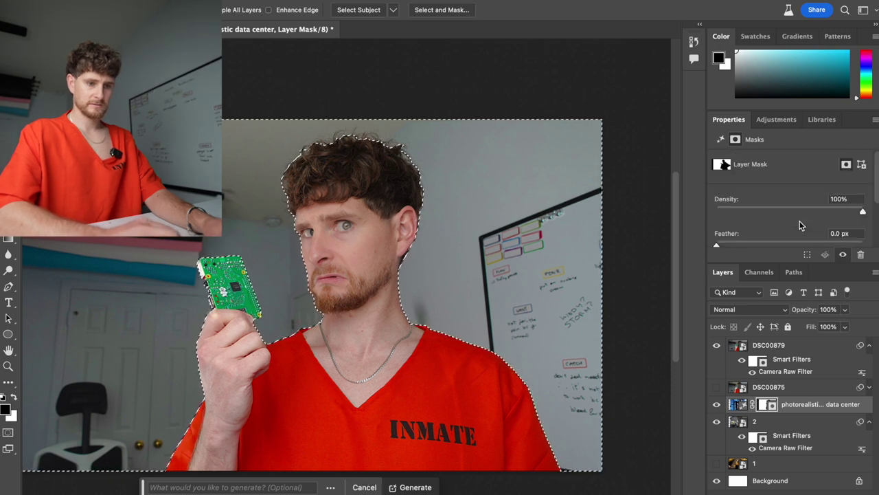
double_click(824, 404)
key(Return)
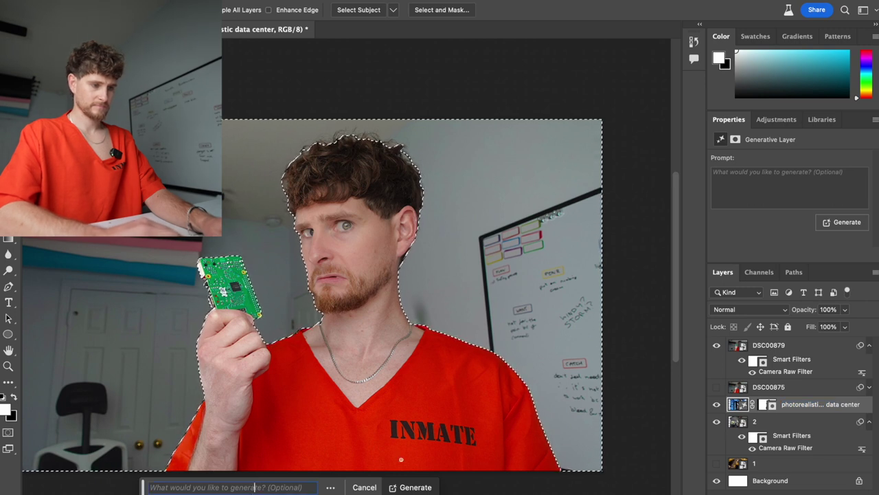
text(photorealistic, high detail, futuristic data center)
click(411, 487)
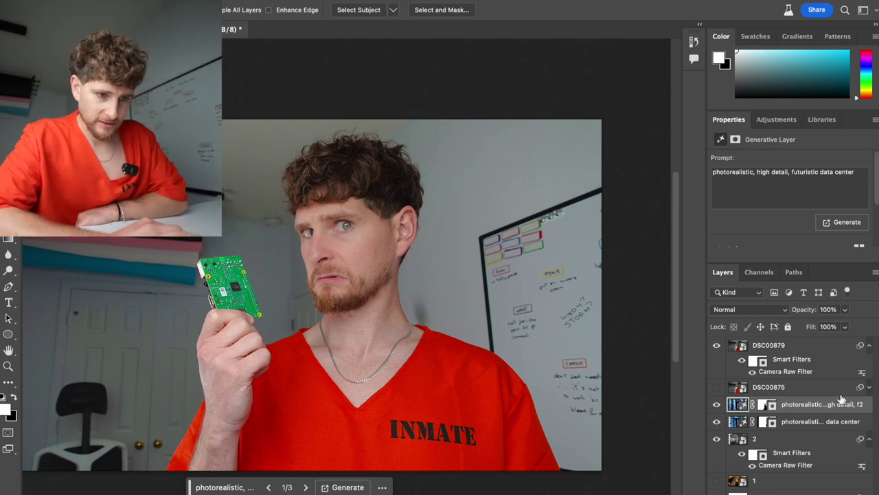
- Try the newly generated data center layer as the background by moving it above DSC00879, and delete that layer
drag(828, 406, 824, 380)
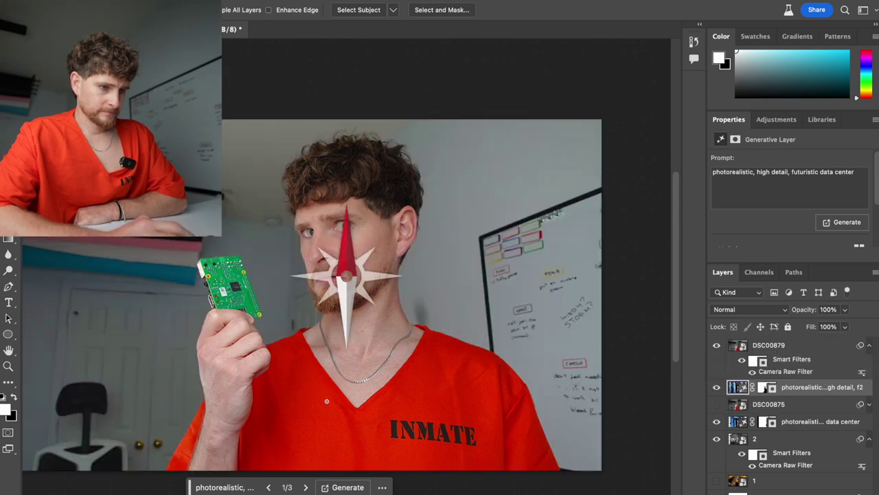
scroll(325, 405, down, 2)
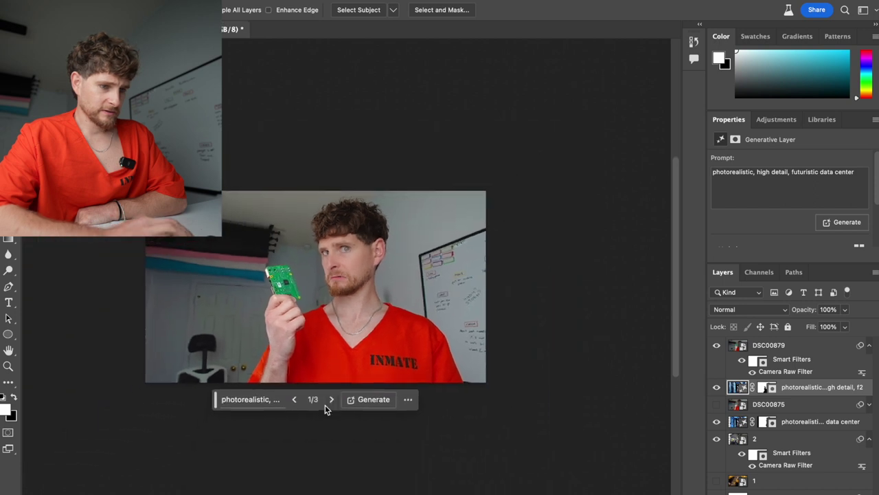
click(716, 347)
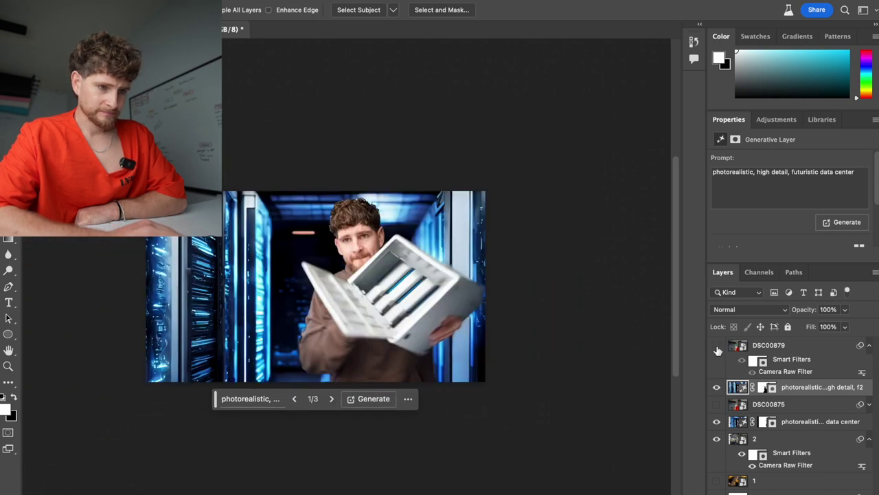
click(718, 347)
click(717, 387)
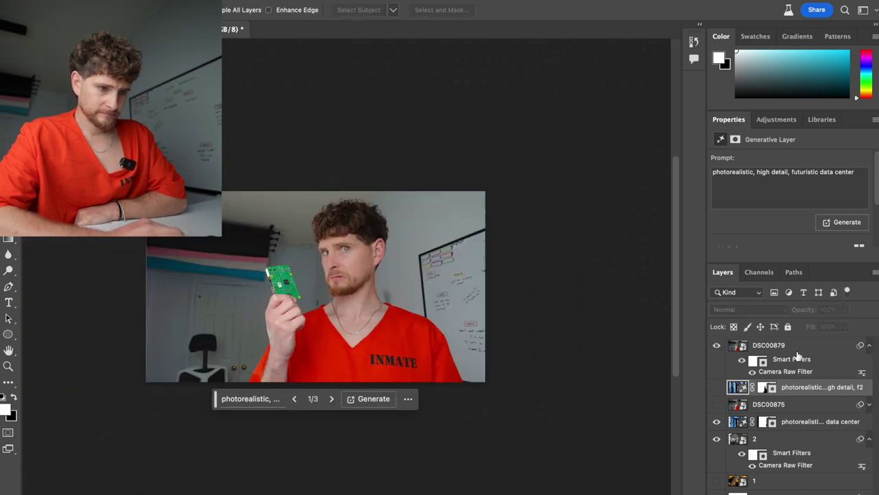
drag(763, 390, 801, 350)
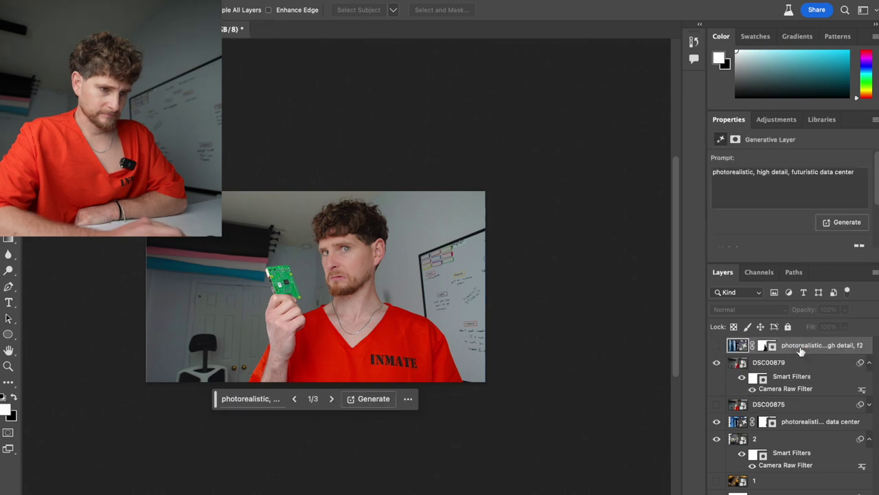
click(713, 347)
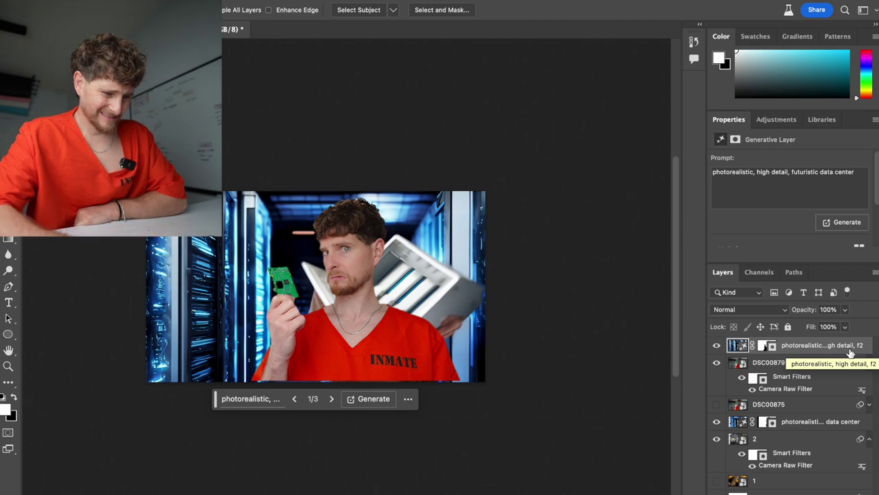
key(BackSpace)
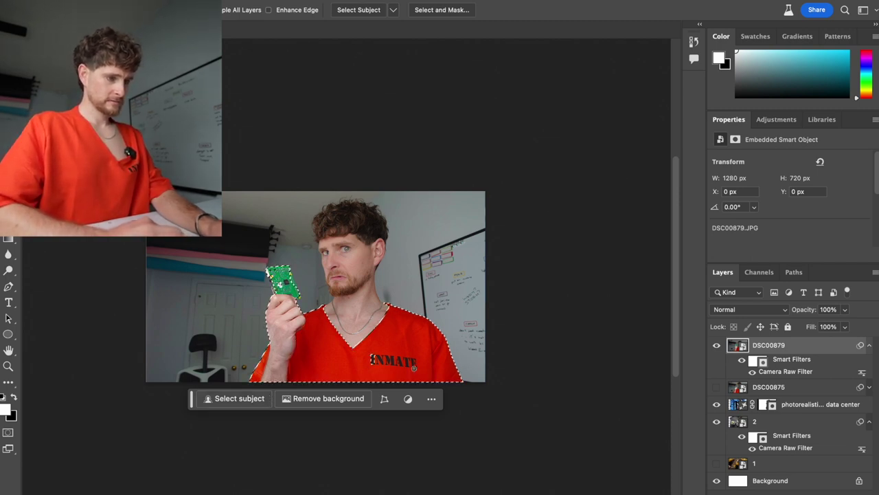
- Reselect the man and the circuit board on DSC00879 with the Quick Selection tool, including the head and shirt lettering
mouse_move(337, 288)
mouse_down()
mouse_move(340, 237)
mouse_move(330, 218)
mouse_up()
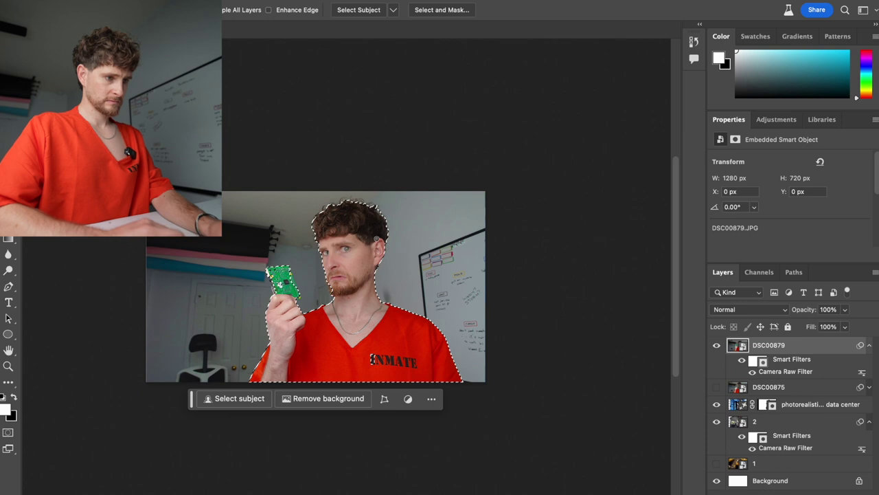
click(377, 238)
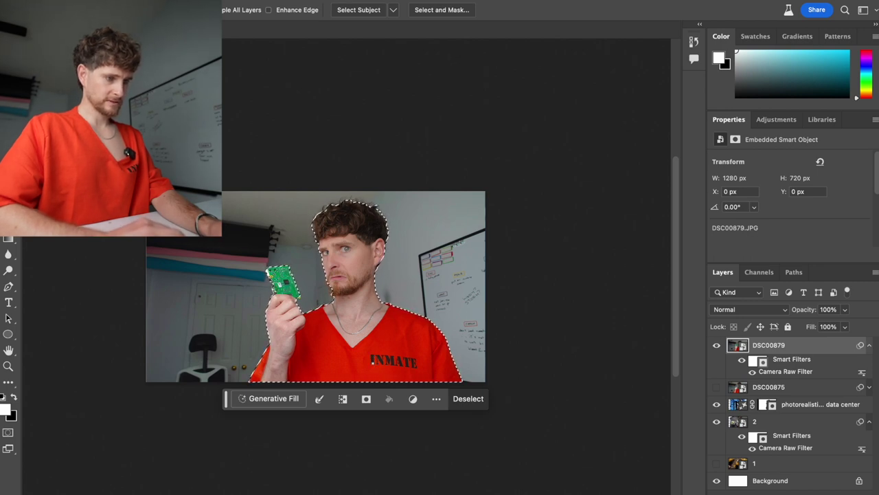
- Try generating a fill in the selected man and circuit board with the prompt "photorealistic, high detail, futuristic data center", and undo it
key(ctrl+plus)
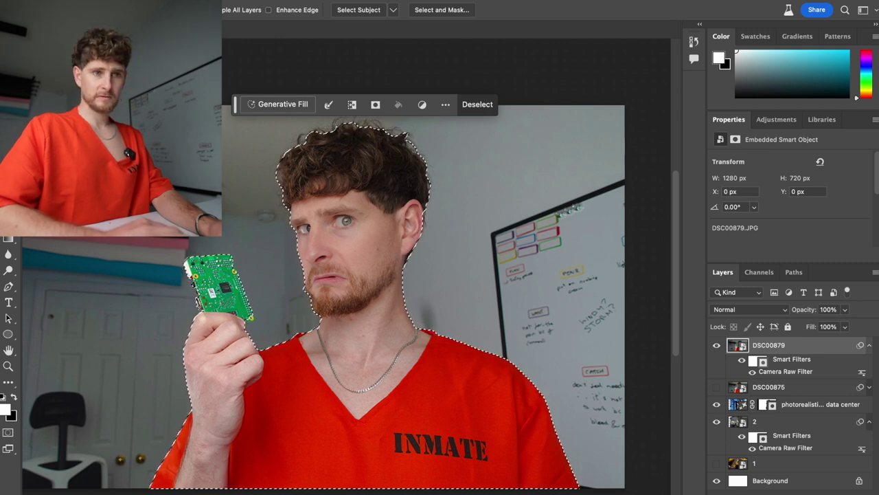
scroll(258, 365, down, 2)
scroll(257, 365, right, 3)
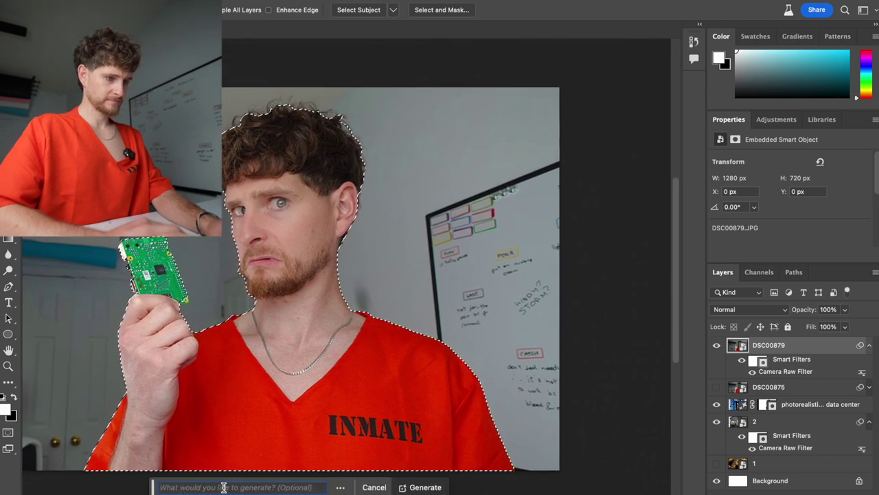
click(420, 487)
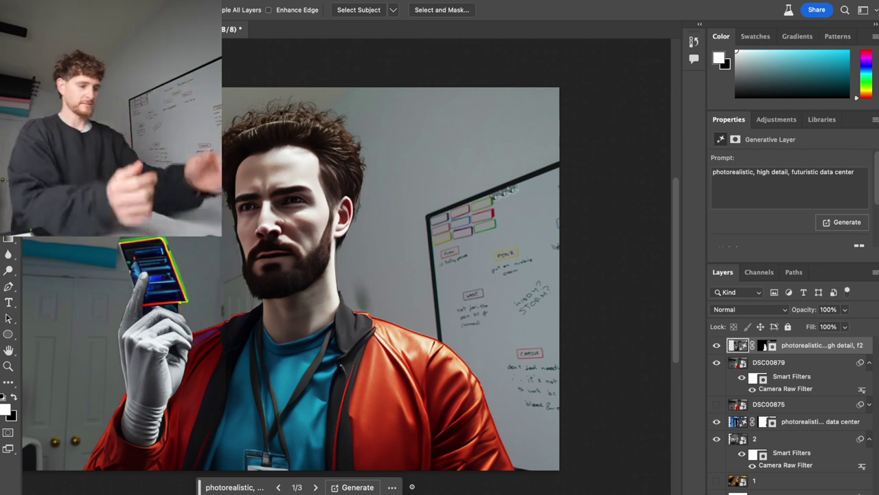
key(ctrl+z)
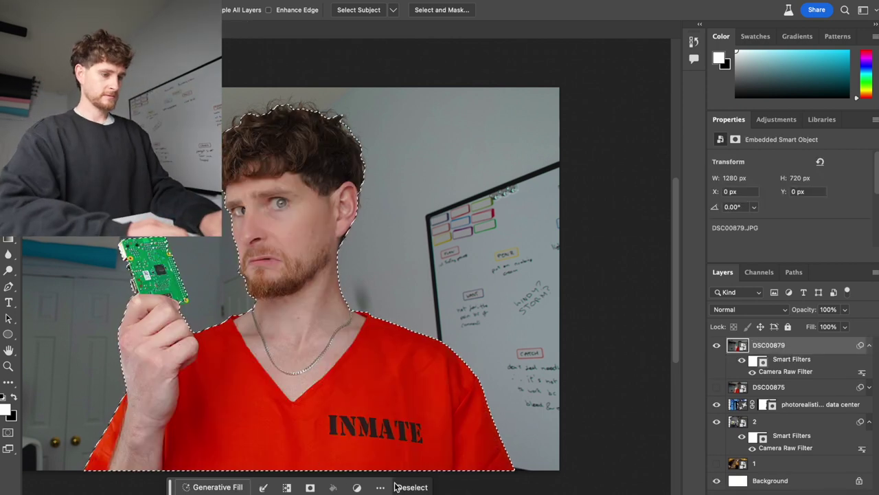
- Invert the selection to the background and generate a fill using the prompt "photorealistic, high detail, futuristic data center"
click(286, 488)
click(165, 487)
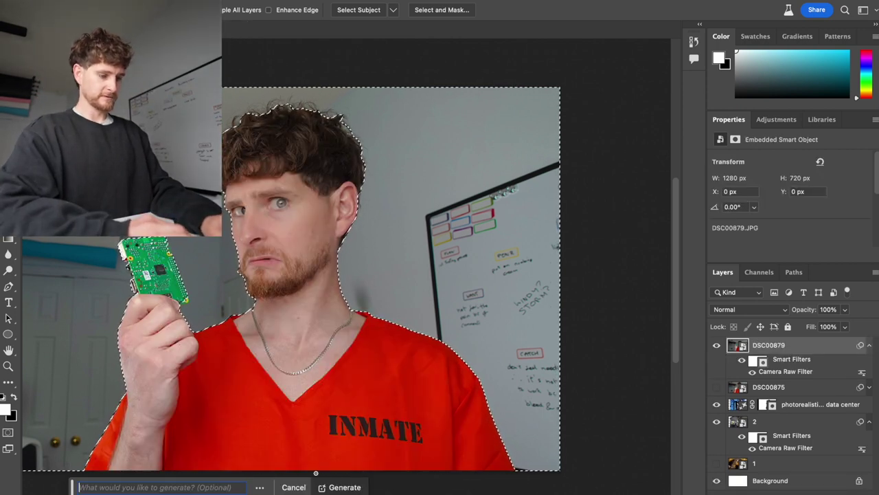
text(photorealistic, high detail, futuristic data center)
click(338, 487)
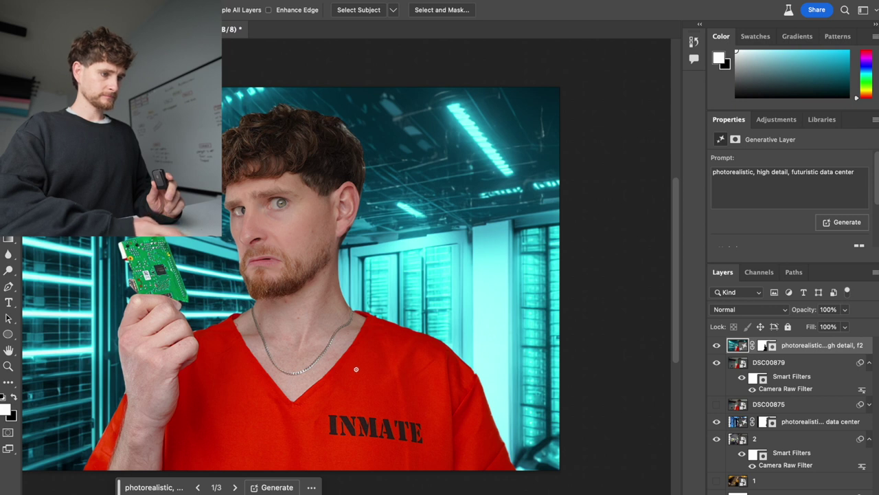
- Paint black with the Brush on the Generative Fill 2 layer's mask along the edge of the man's beard
key(super+minus)
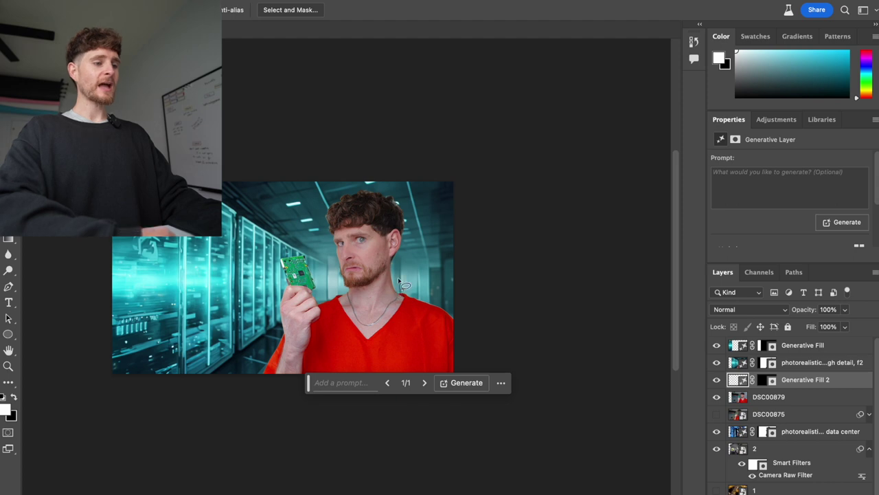
scroll(414, 263, left, 4)
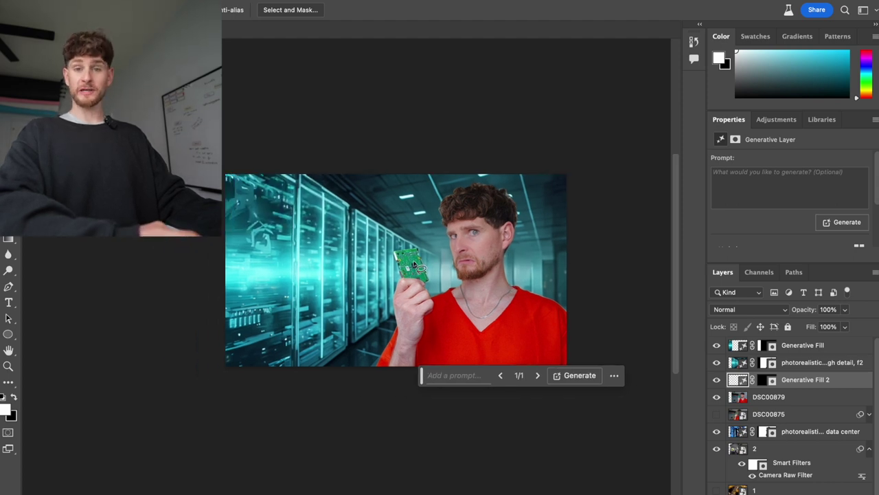
scroll(414, 263, up, 5)
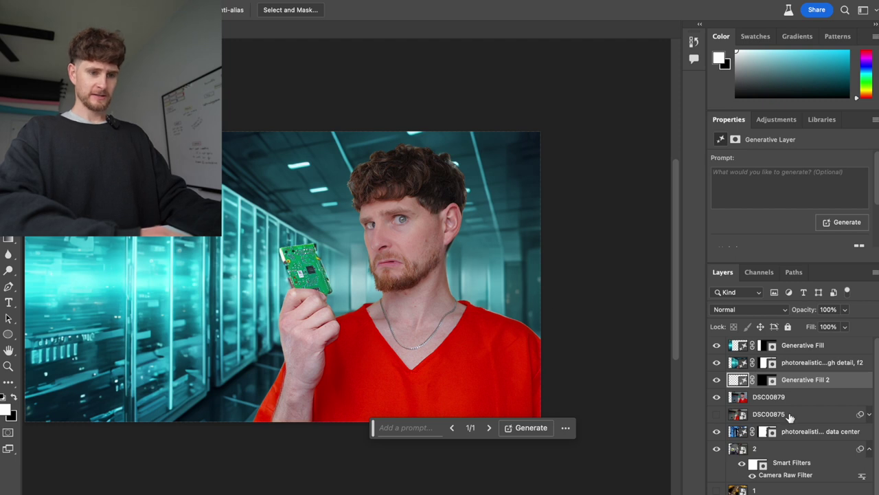
click(767, 382)
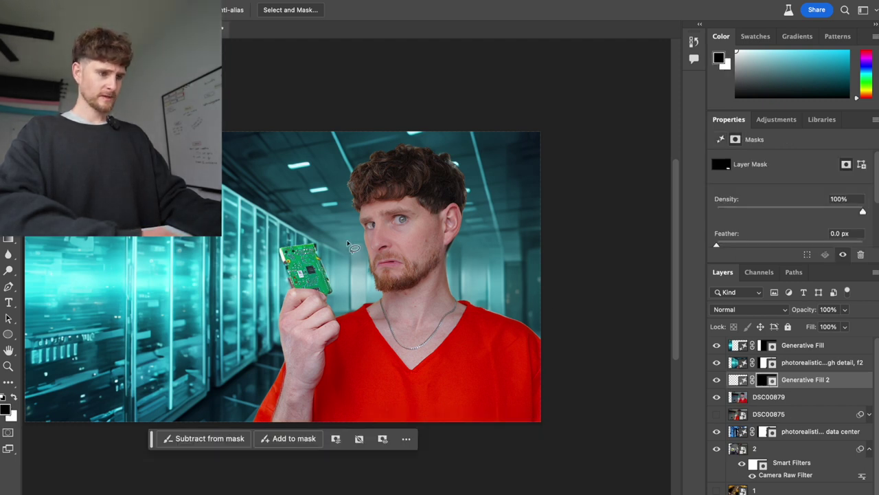
scroll(373, 278, up, 5)
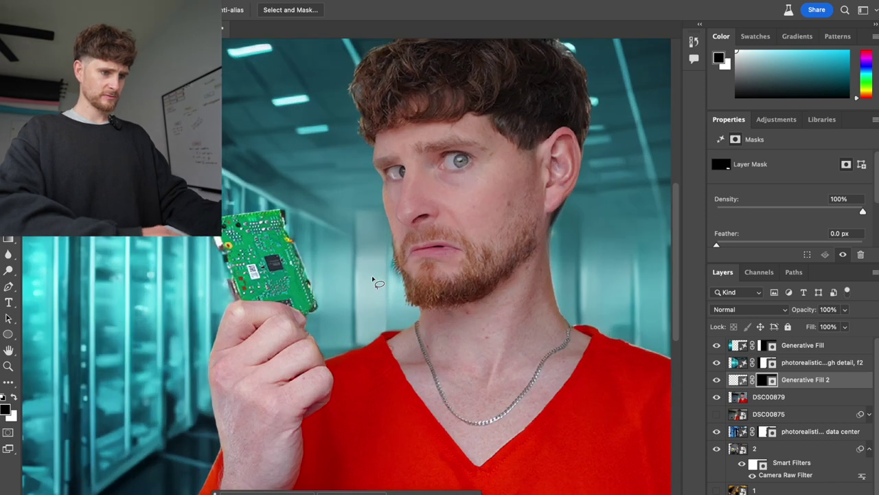
key(b)
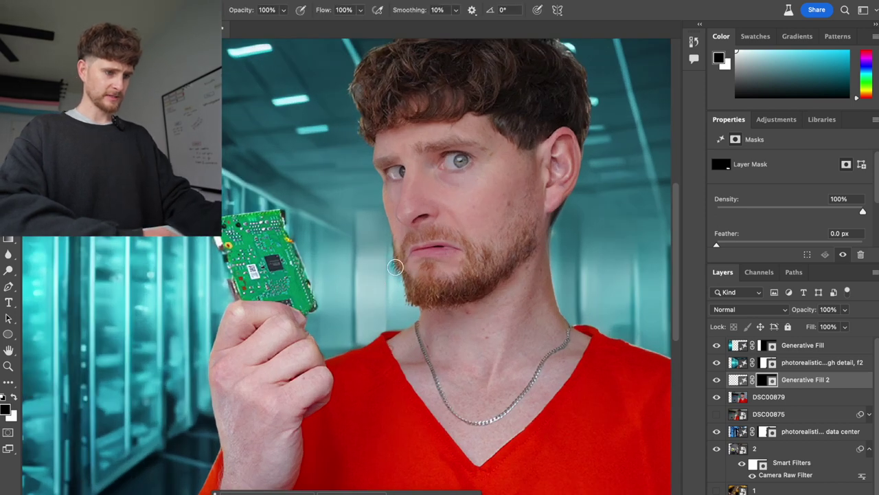
mouse_move(391, 268)
mouse_down()
mouse_move(385, 257)
mouse_move(393, 274)
mouse_up()
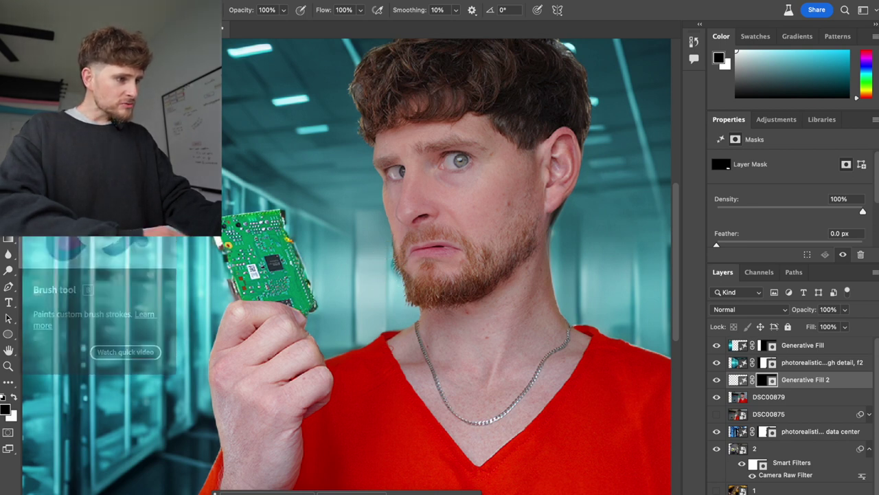
- Ready the Clone Stamp tool with a smaller brush for retouching near the circuit board
key(s)
key(bracketleft)
key(bracketleft)
key(bracketleft)
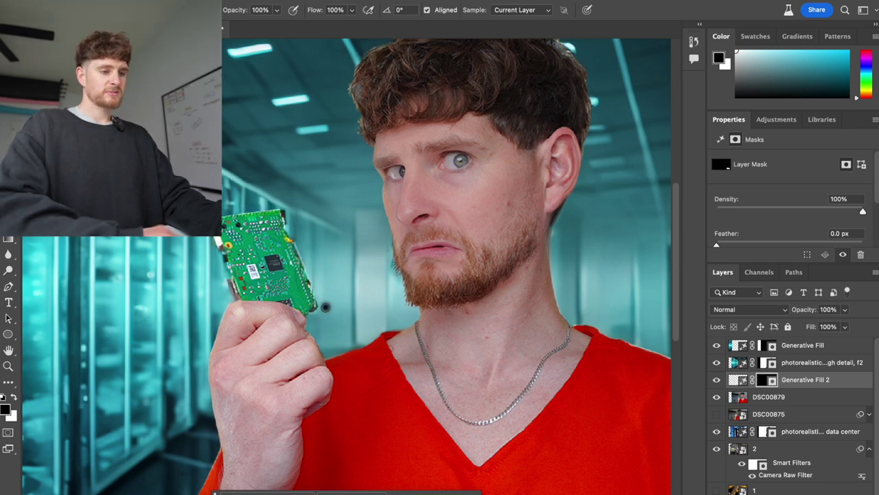
- Make the topmost Generative Fill layer active and activate the Type tool for adding title text
key(ctrl+minus)
key(ctrl+minus)
key(ctrl+minus)
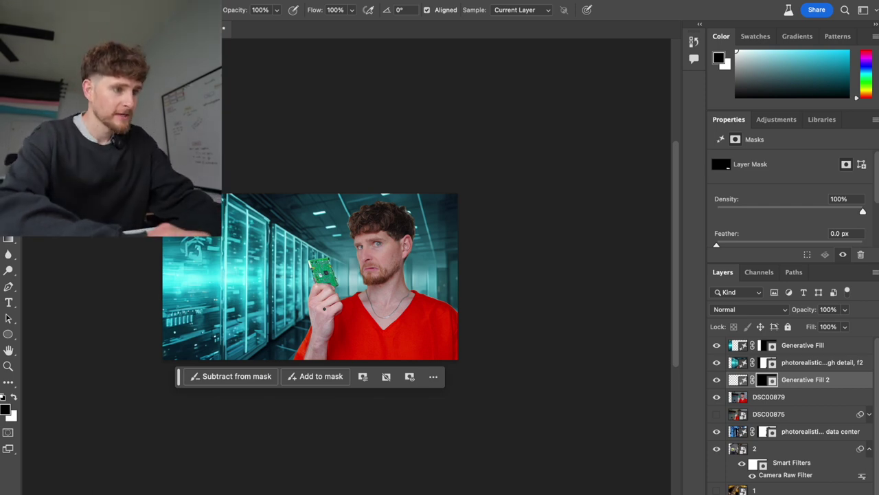
click(832, 347)
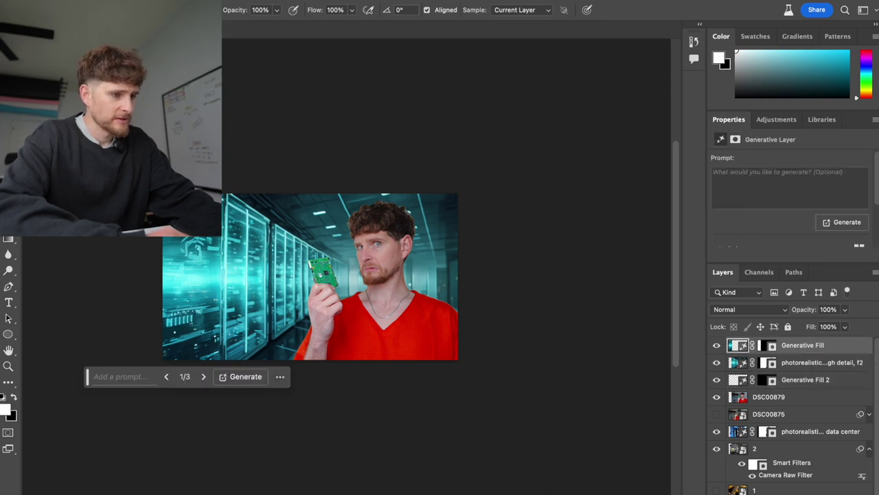
key(t)
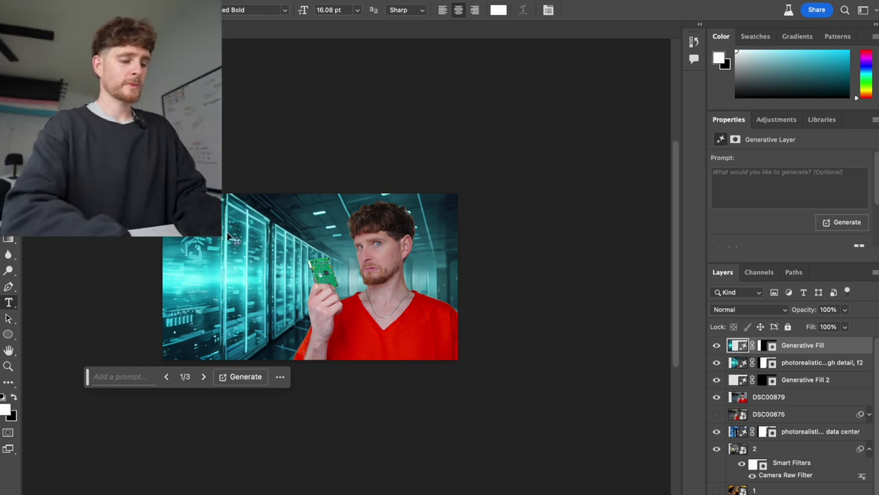
- Switch to ChatGPT and start a message reading "in 3-5 words, give me 10 titles to a youtube video"
key(super+space)
text(cha)
key(Escape)
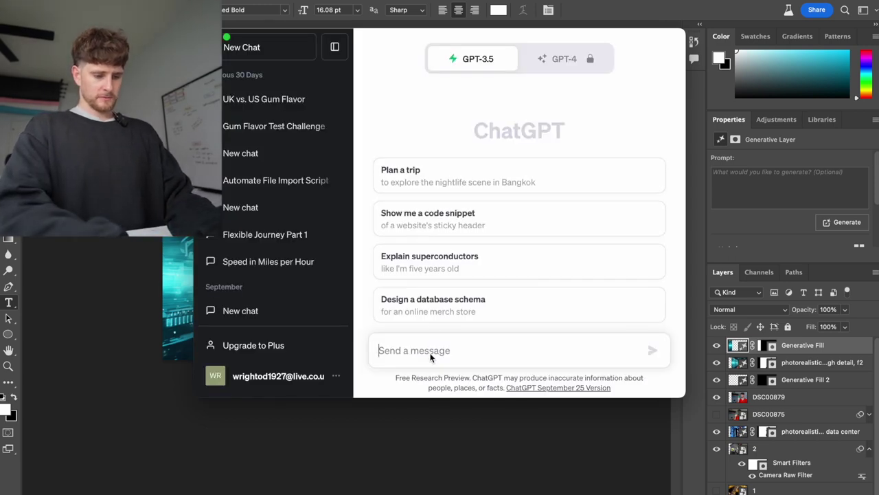
text(in 3)
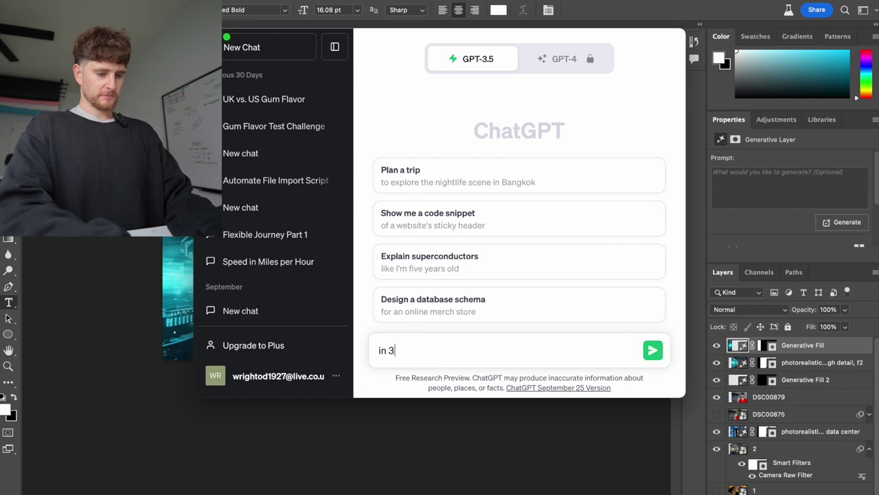
text(-5 words, give me 10 title)
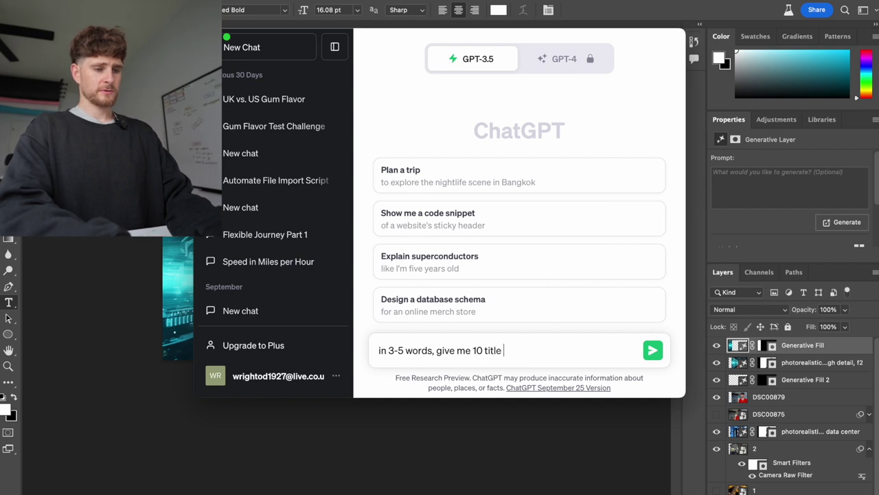
text(s to a you)
key(BackSpace)
key(BackSpace)
key(BackSpace)
text(a youtube video )
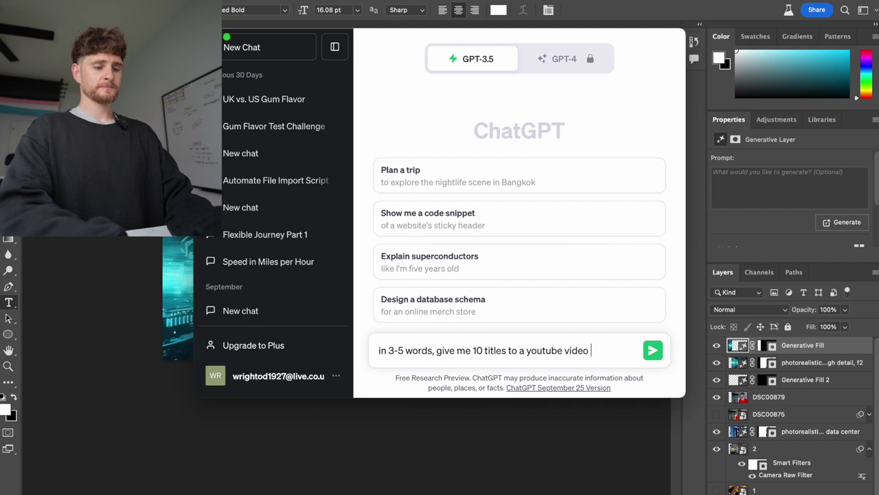
- Complete the message with "that attract attention for a video about finding and setting up a solution to a data problem" and send it
text(that att)
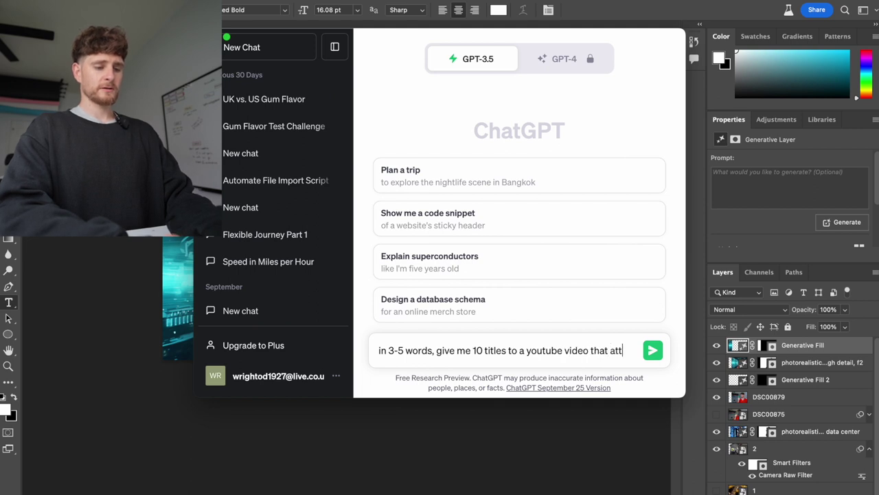
text(ract attentio)
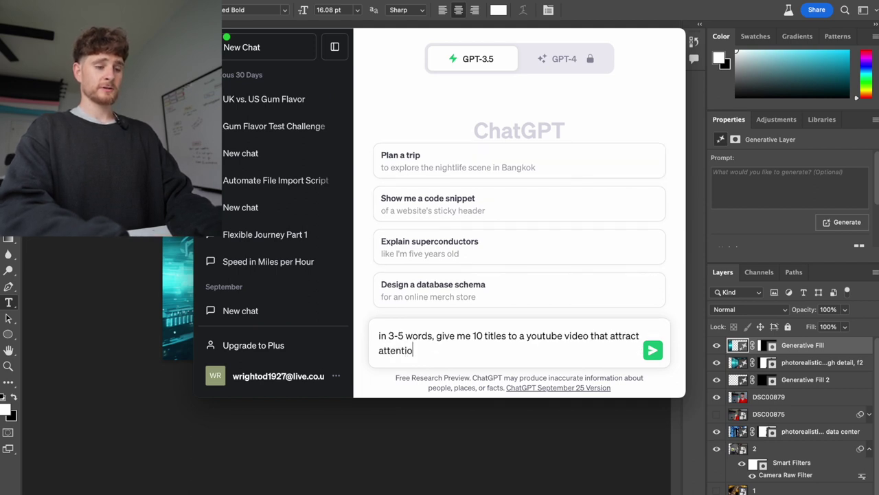
text(n for a video about s)
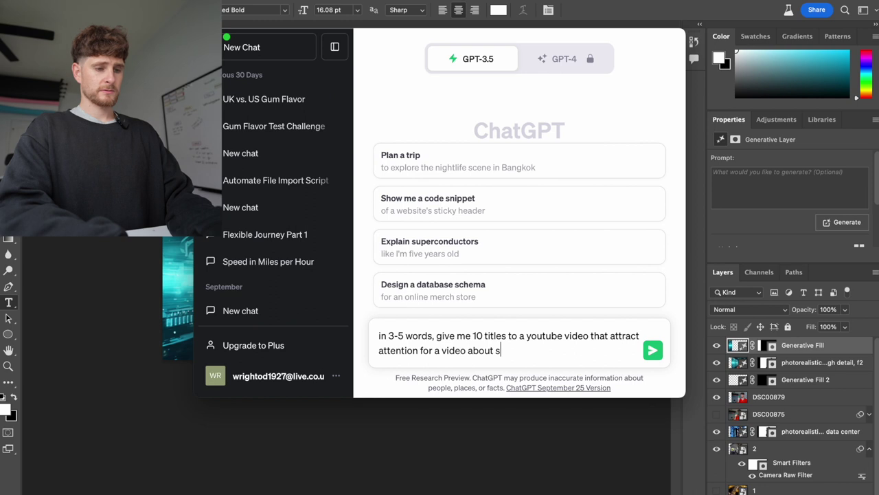
key(BackSpace)
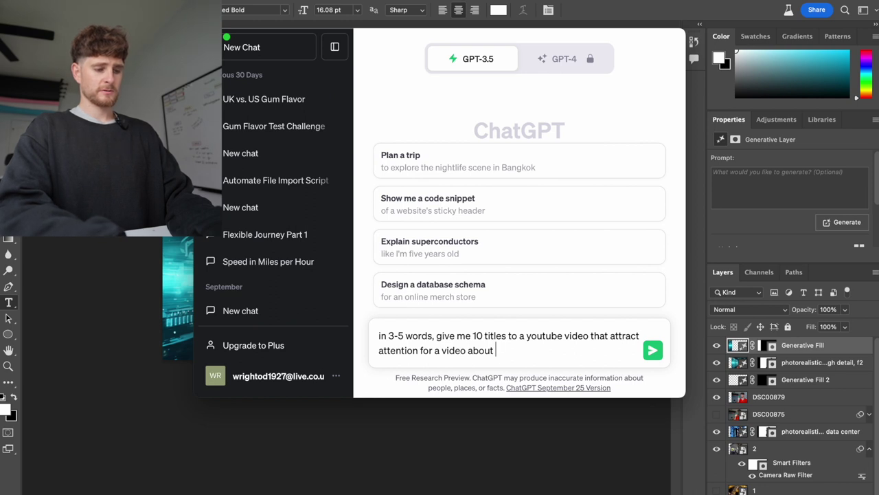
text(finding and setting up a solution)
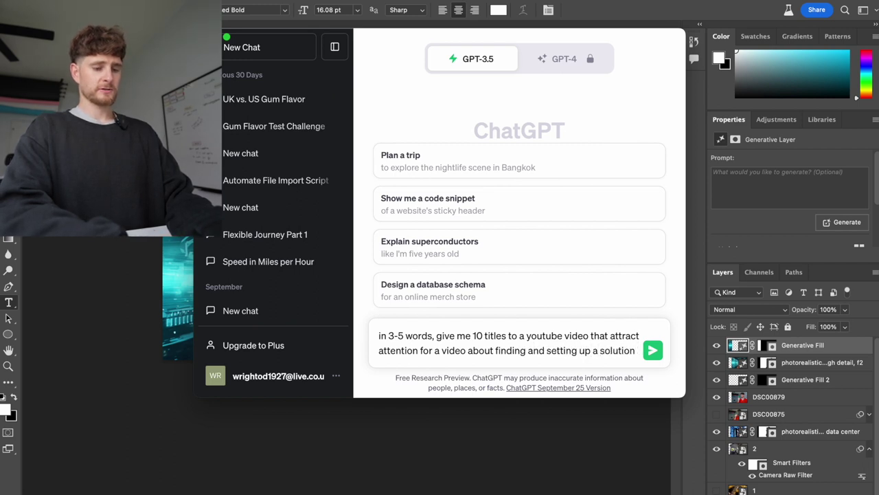
text( to a data pro)
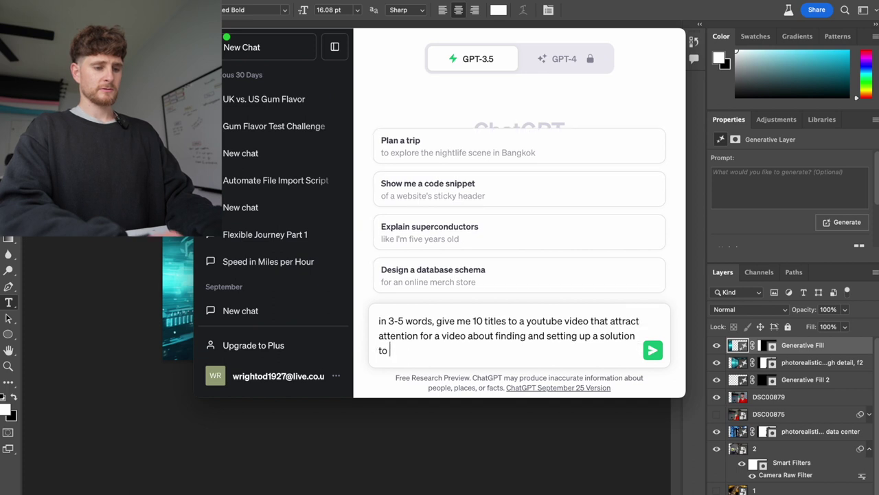
text(blem)
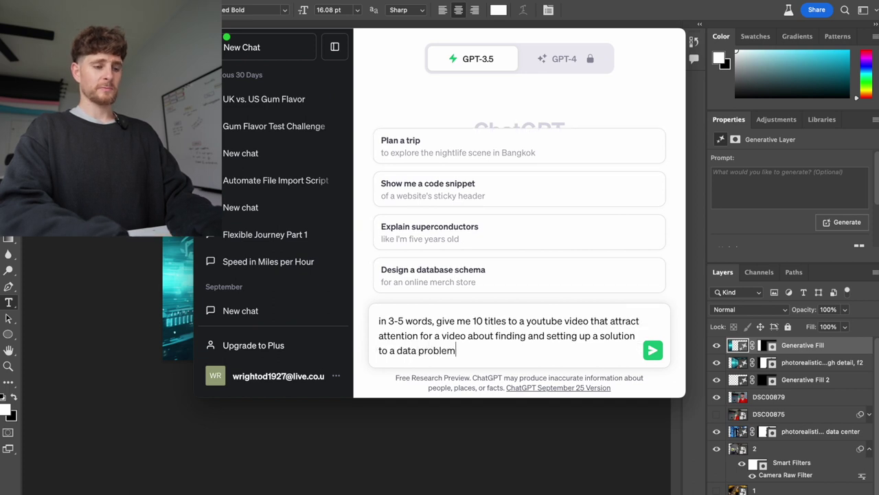
key(Return)
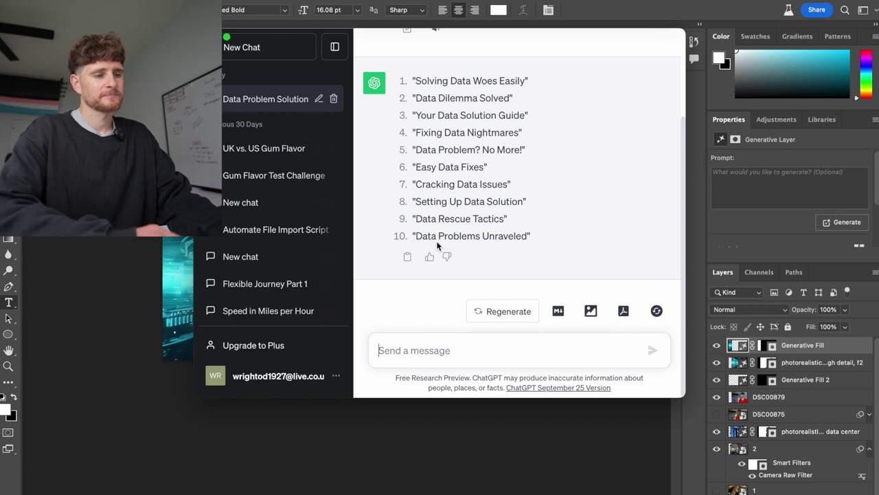
- Switch back to Photoshop and add the text "got space?" over the server racks beside the man
key(super+Tab)
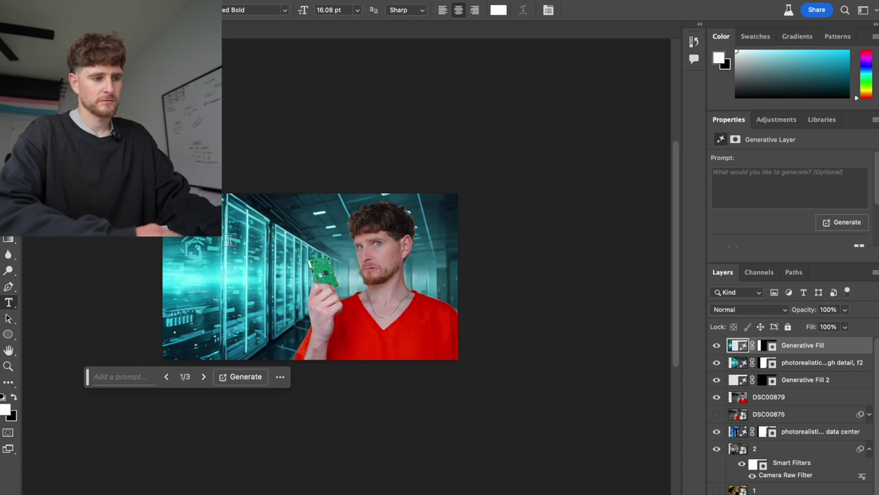
click(229, 241)
text(got)
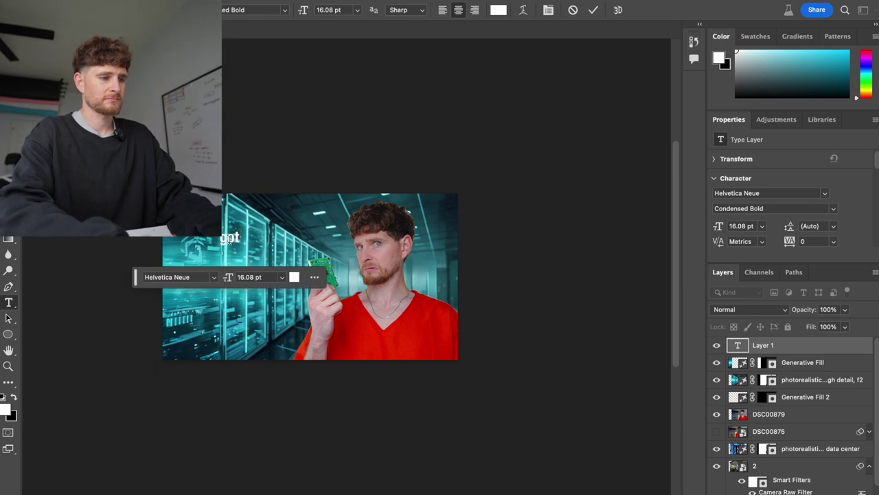
text( space?)
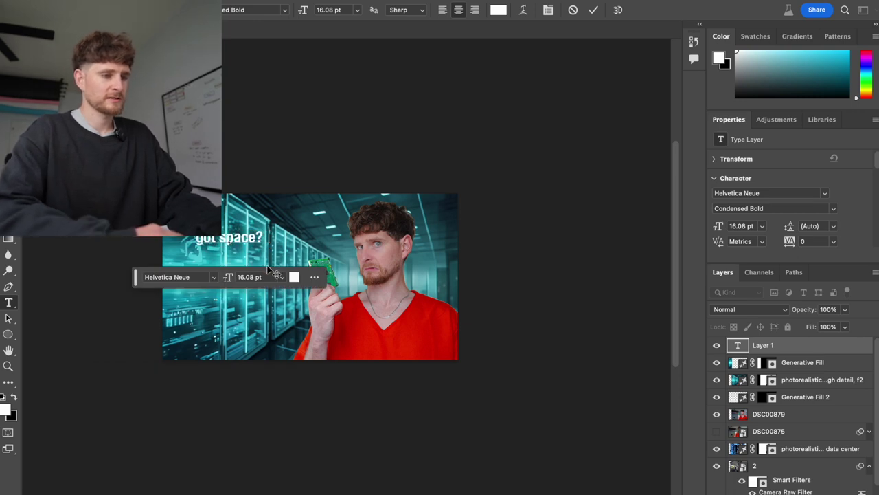
- Enlarge the title text over the server racks to a font size of 27 pt
click(235, 278)
text(20)
key(Return)
text(24)
key(Return)
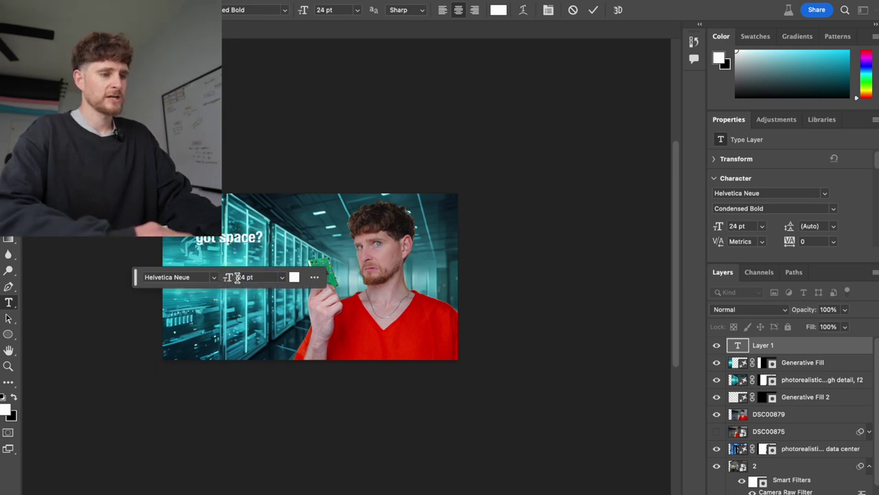
key(super+z)
click(228, 282)
drag(229, 282, 232, 283)
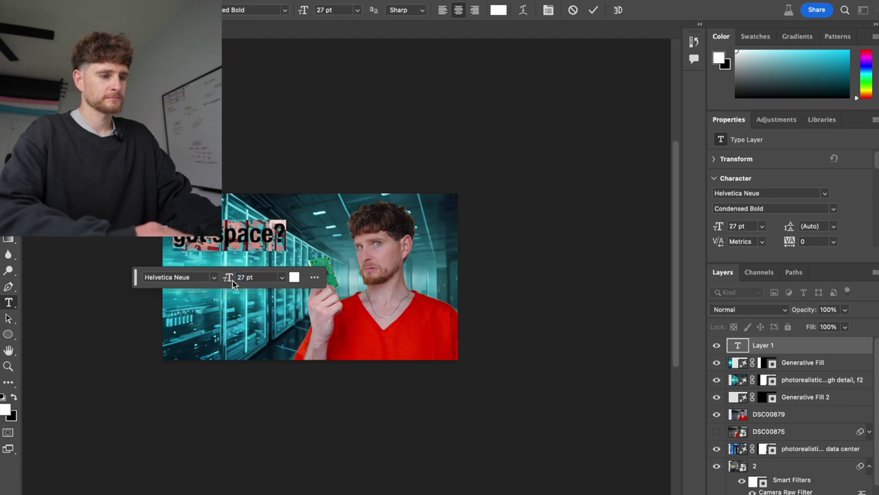
text(V)
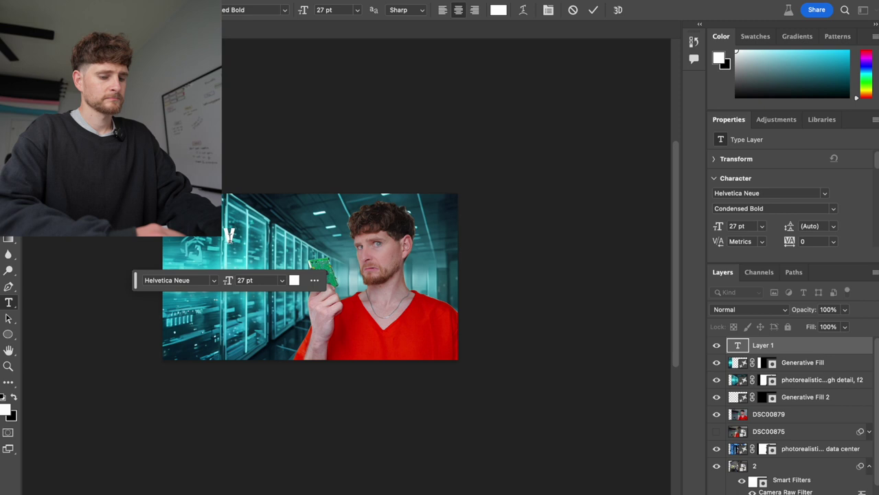
- Restore the overwritten "got space?" title and move it slightly toward the man
key(super+z)
click(239, 152)
key(v)
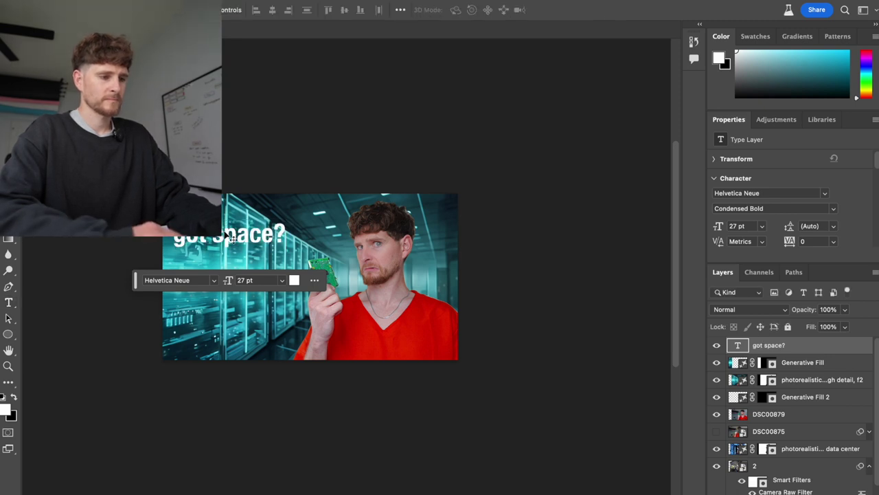
drag(228, 237, 244, 240)
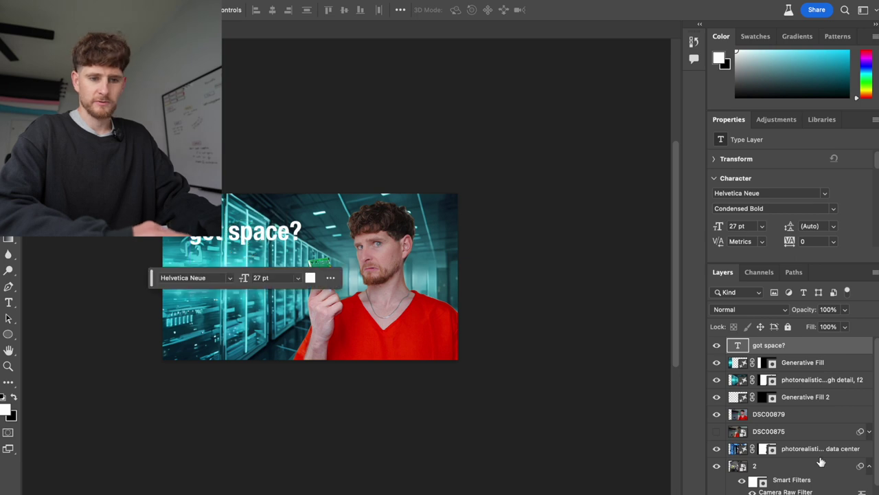
- Add a Stroke layer effect to the "got space?" text layer
double_click(847, 347)
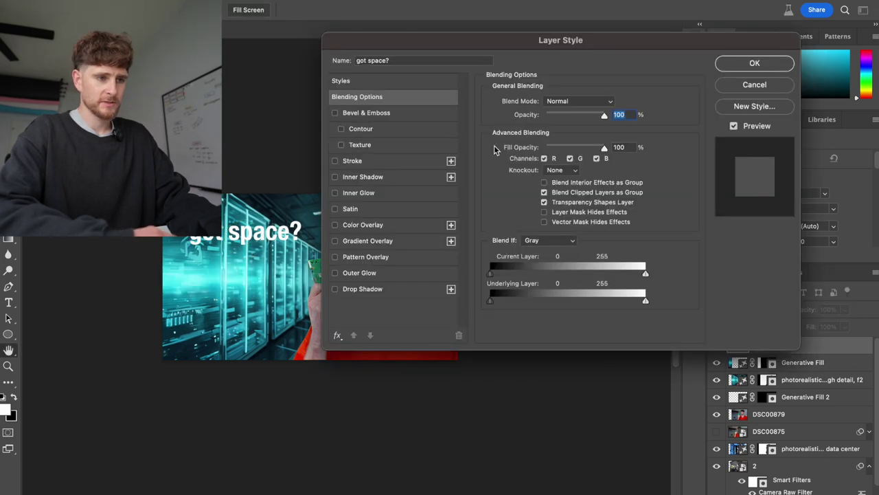
click(336, 162)
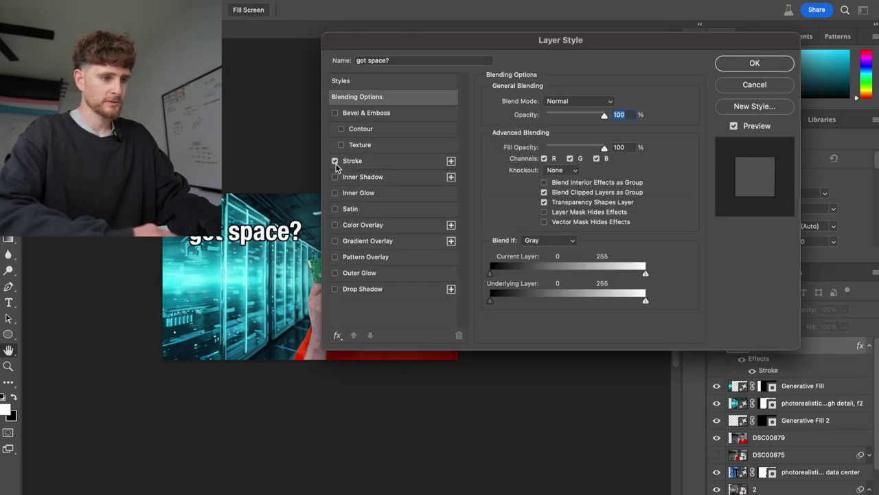
click(736, 65)
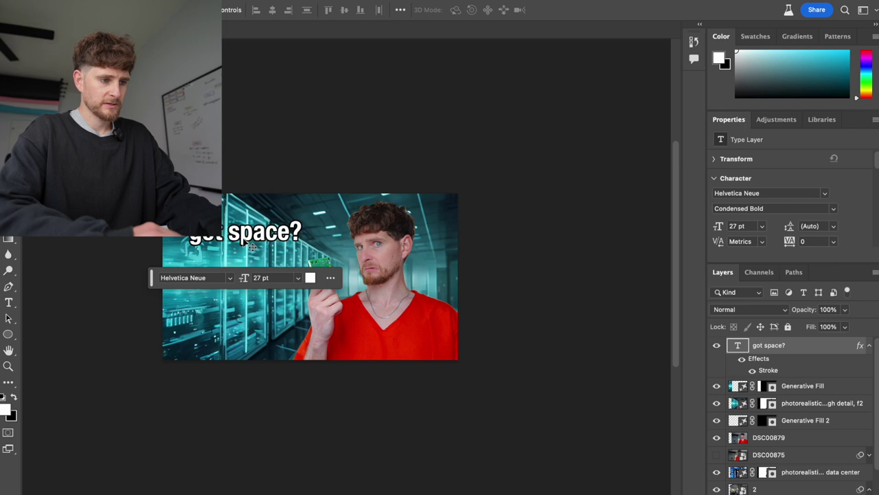
- Enlarge the title text to 44 pt and undo the stray character that replaces it
click(260, 281)
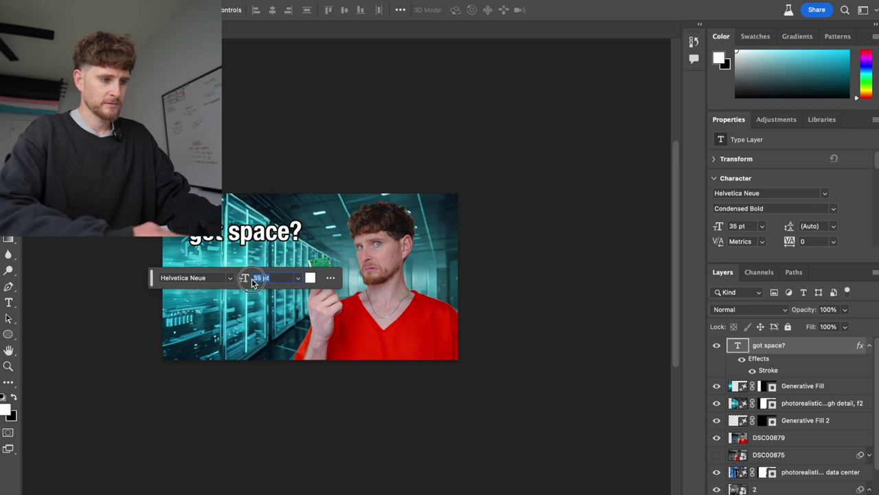
text(35)
key(Return)
double_click(261, 239)
click(243, 282)
drag(243, 282, 259, 282)
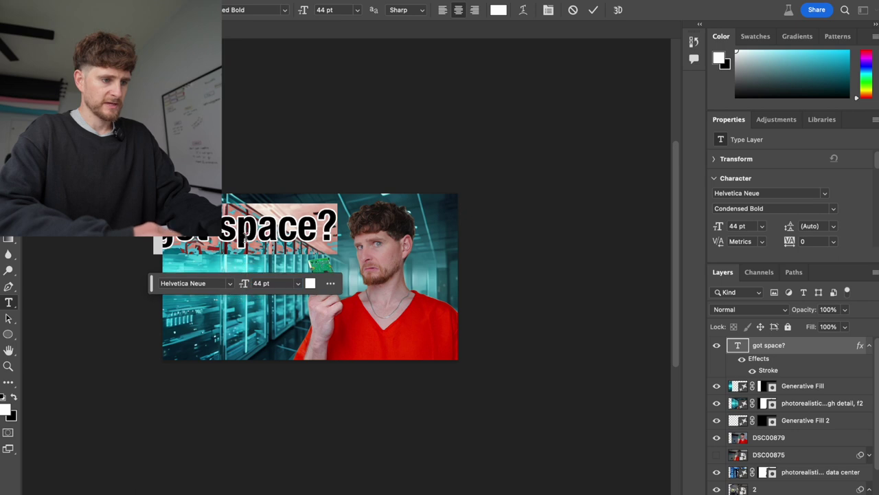
text(v)
key(ctrl+z)
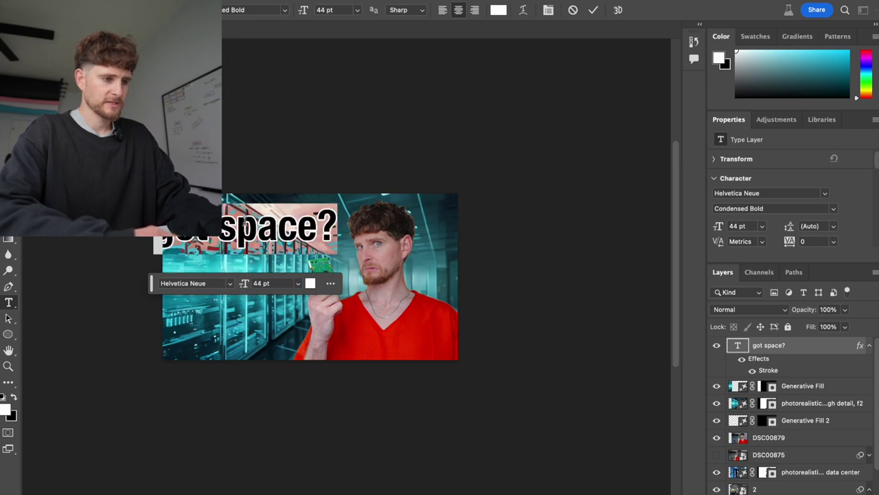
- Move the title slightly closer to the man's head and set its font size to 41 pt
key(Escape)
key(v)
drag(250, 244, 254, 240)
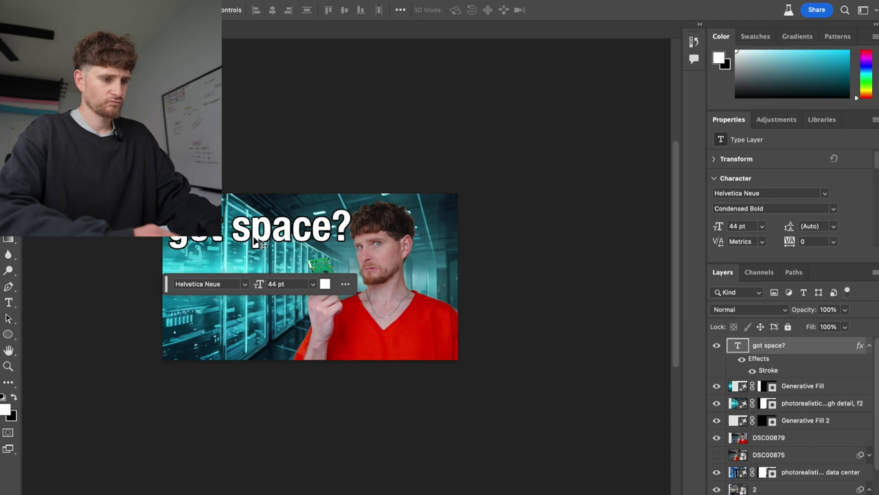
double_click(261, 244)
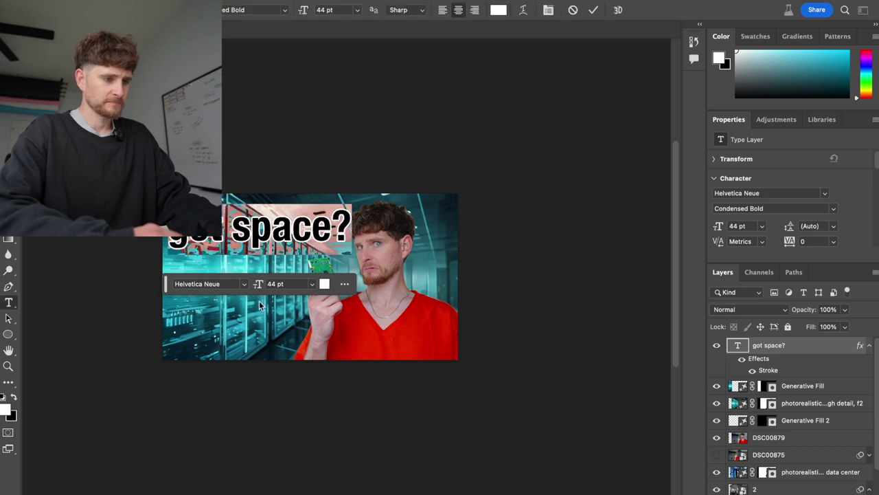
drag(261, 285, 257, 288)
key(ctrl+Return)
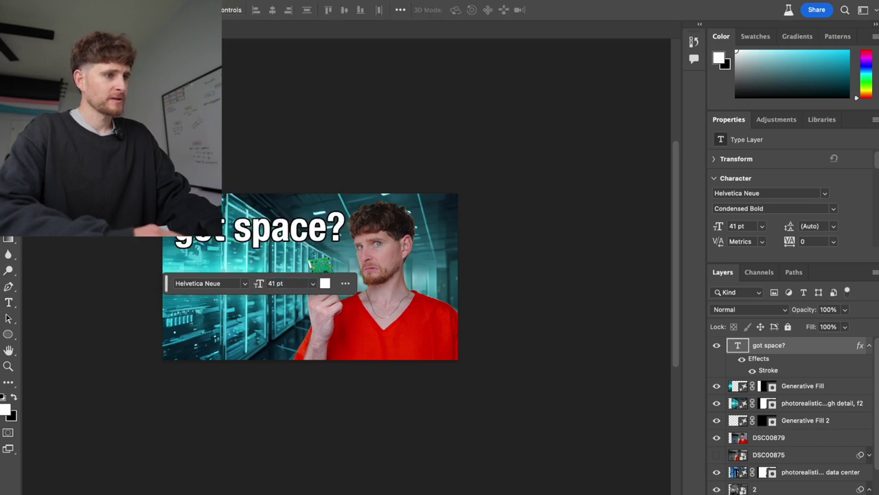
- Export the thumbnail with Save for Web as a medium-quality JPEG named Thumb 1.jpg
click(117, 3)
mouse_move(259, 177)
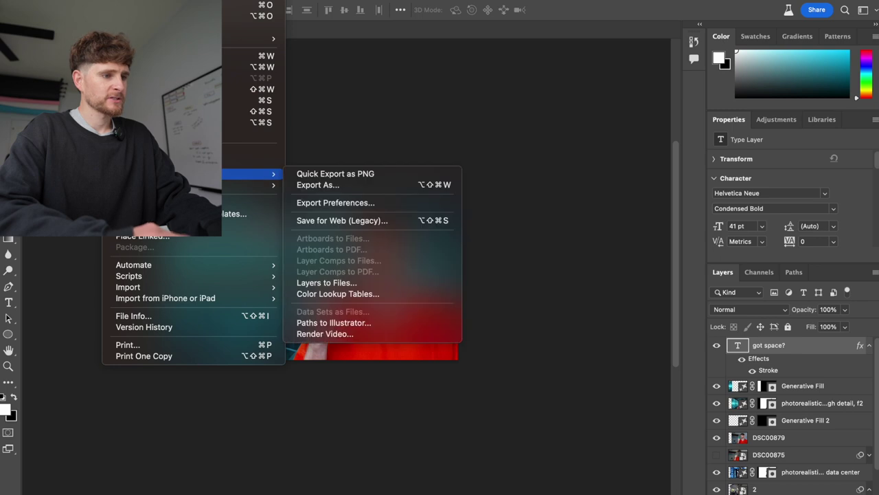
click(343, 218)
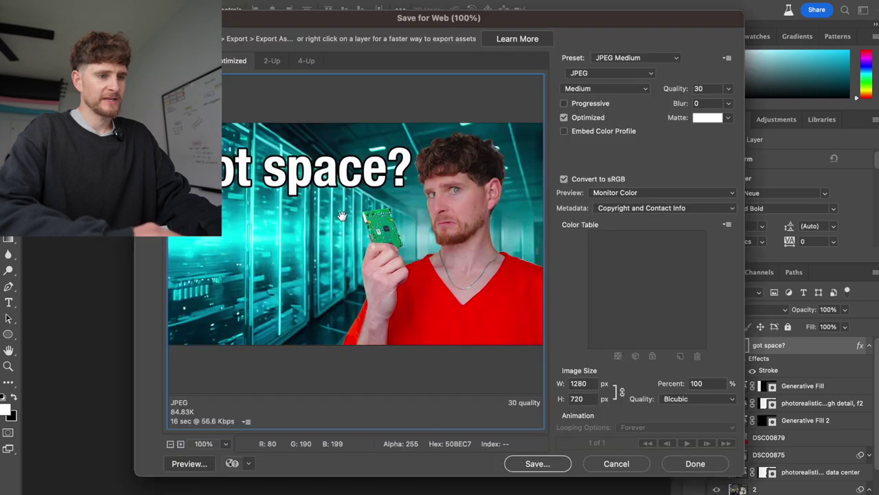
click(536, 464)
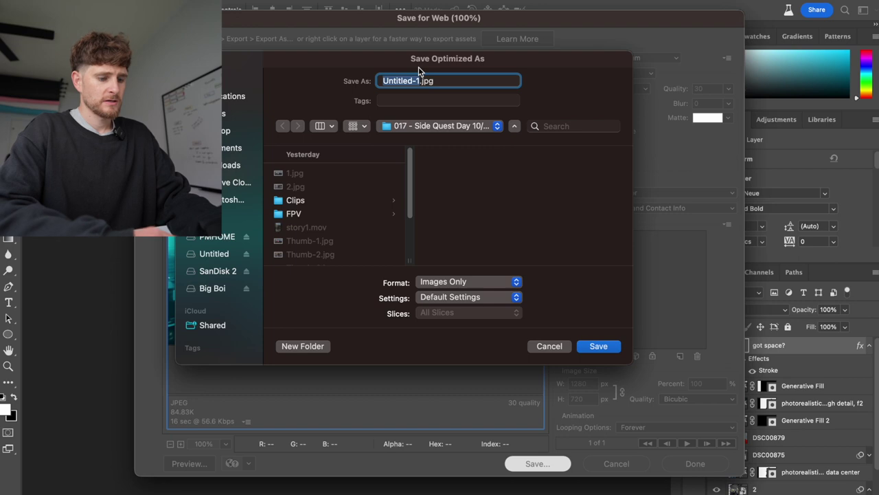
text(Thumb)
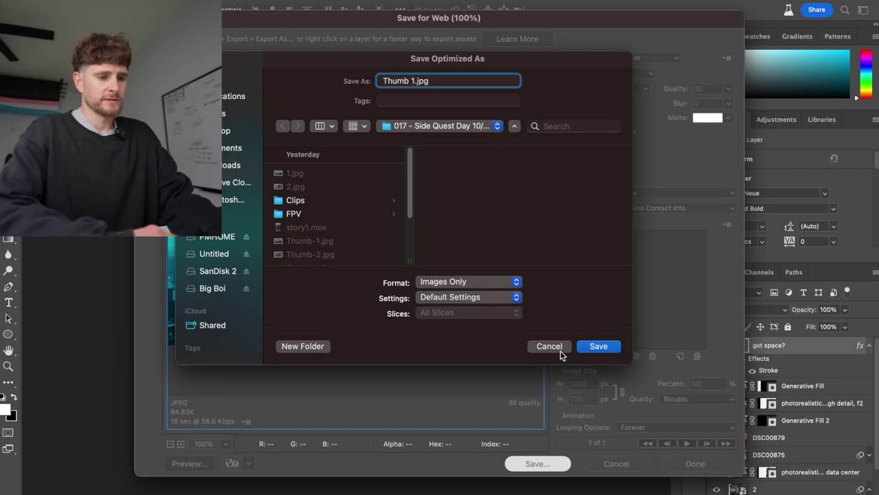
click(598, 346)
- Switch to Safari and open the channel's content list in YouTube Studio
key(super+Tab)
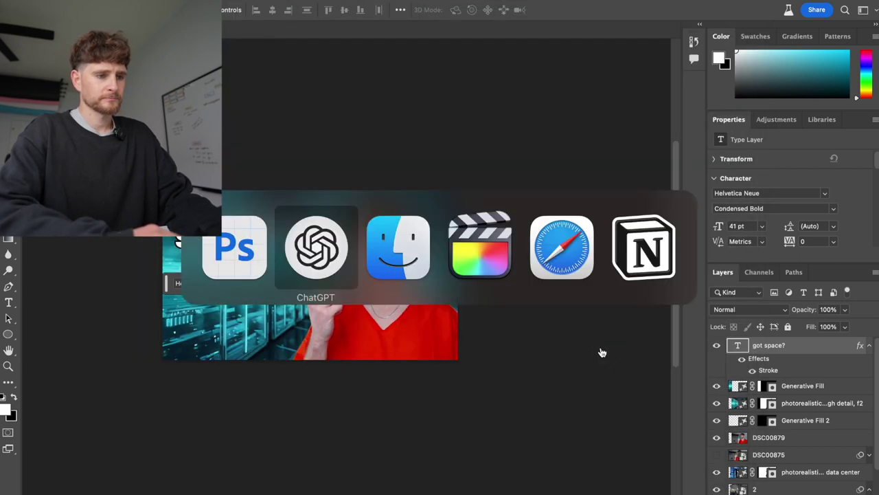
key(super+Tab)
key(super+Tab)
key(super+Tab)
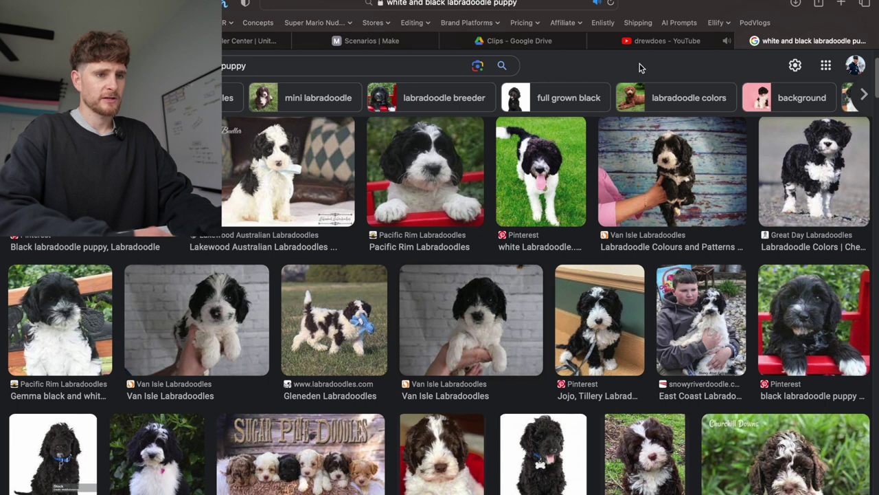
click(662, 43)
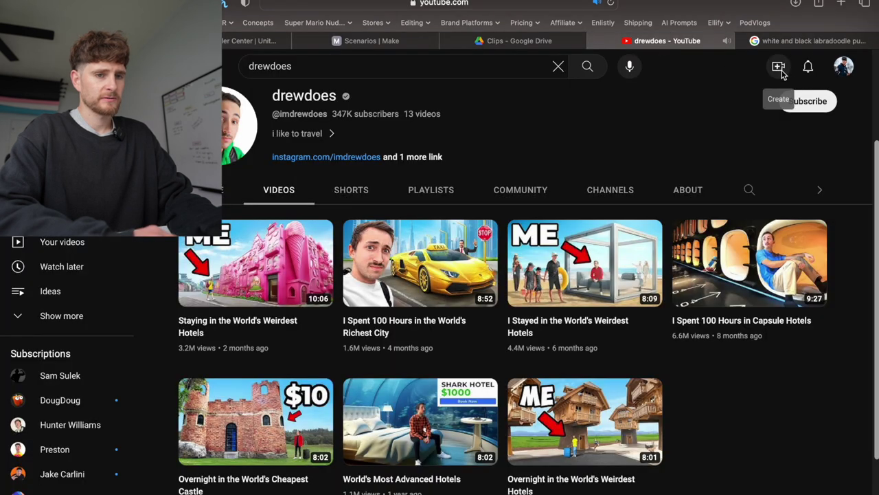
click(848, 66)
click(691, 161)
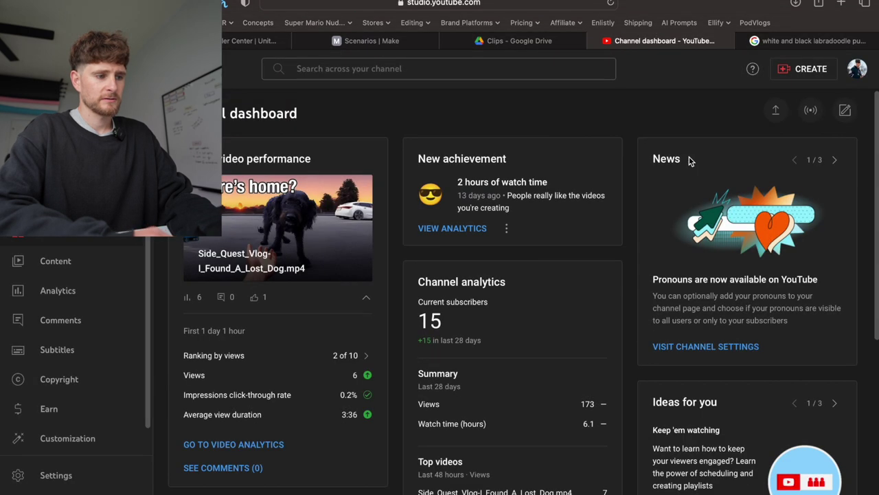
click(55, 262)
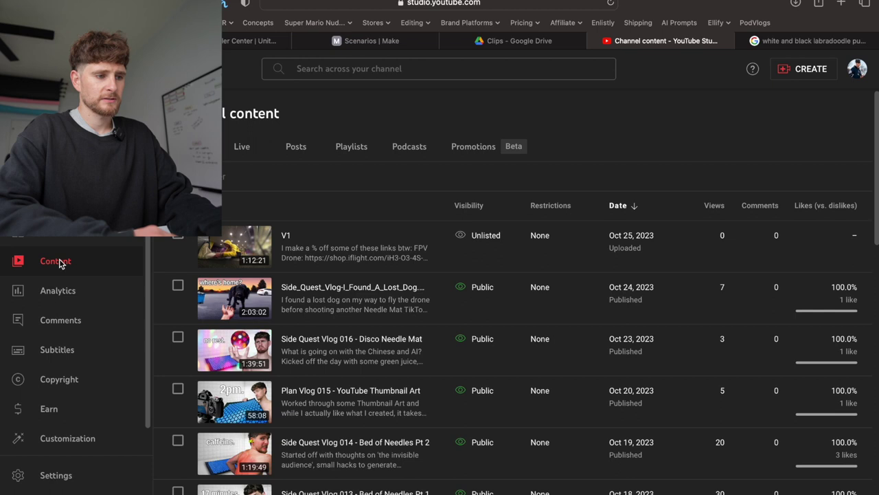
- Permanently delete the unlisted video V1 from the channel, acknowledging that the deletion is permanent
click(412, 257)
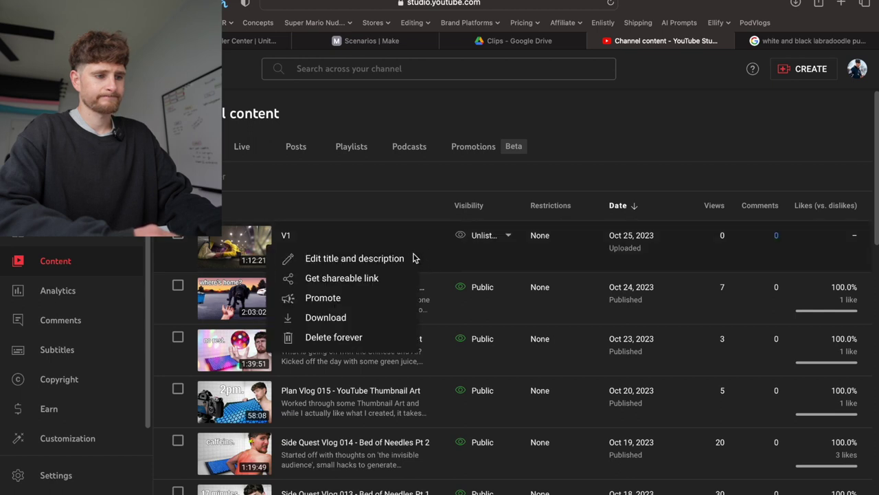
click(414, 258)
click(503, 467)
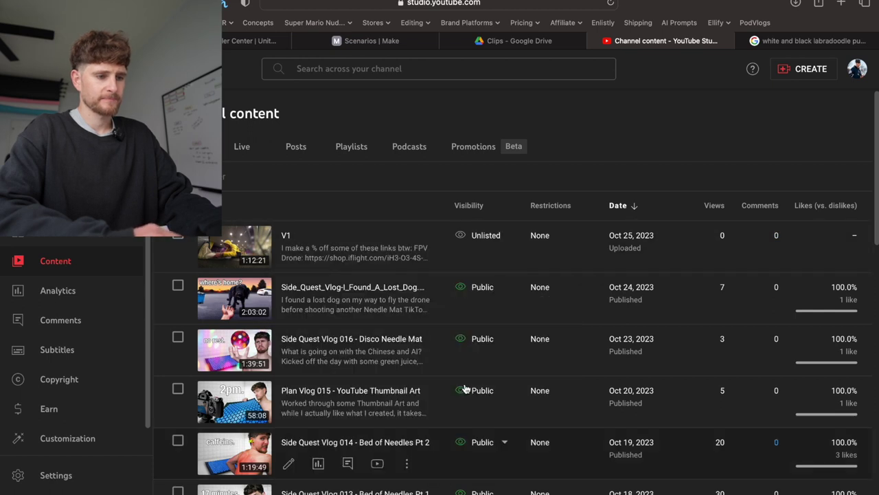
click(407, 257)
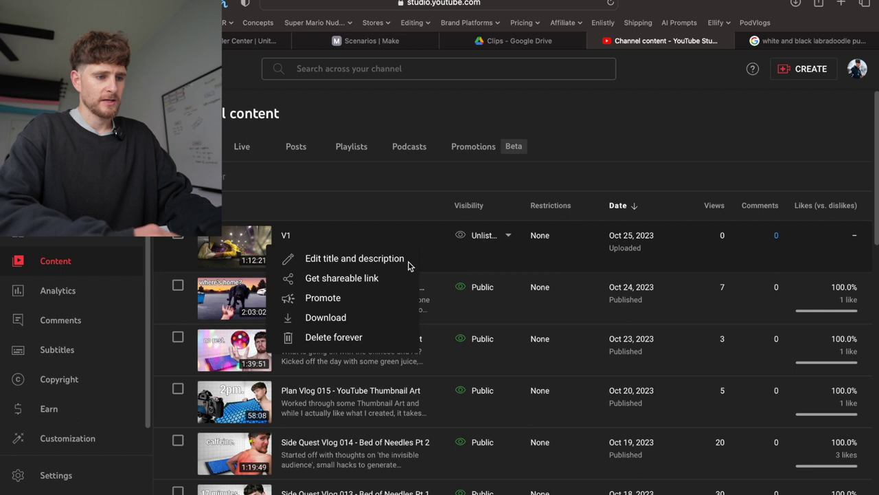
click(362, 338)
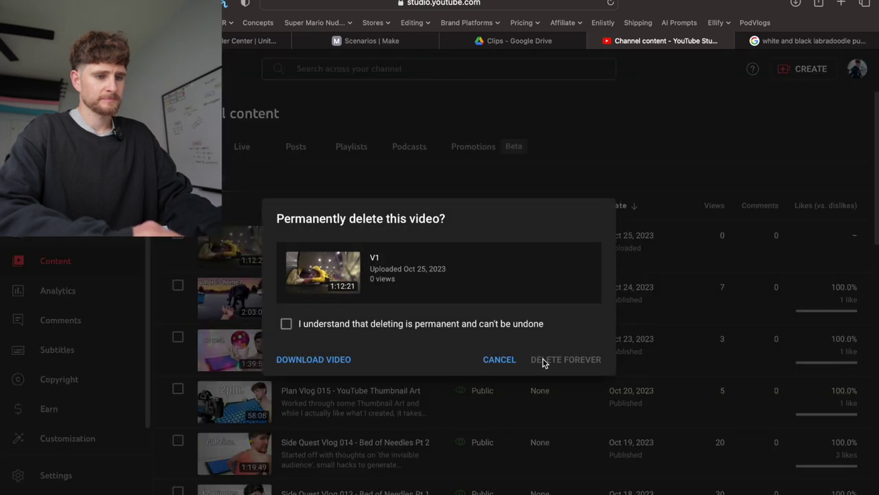
click(286, 324)
click(555, 358)
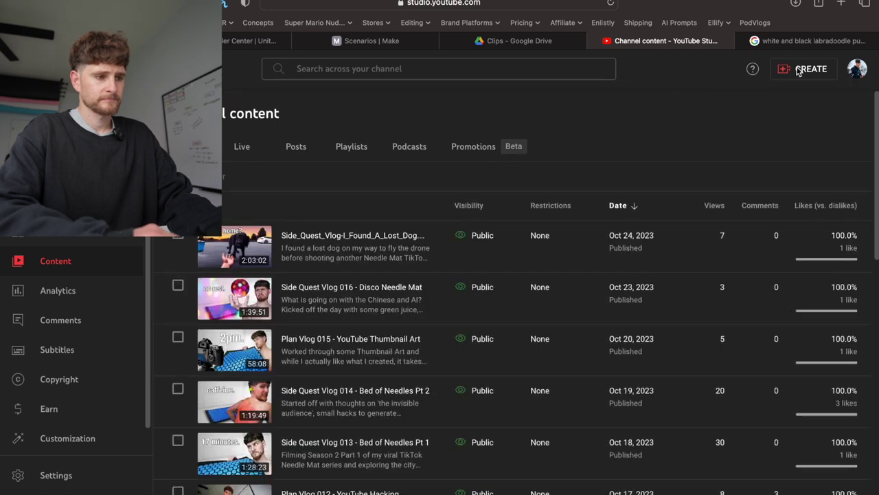
- Start a new video upload with V1.mov from the Finder folder "018 - Prep Vlog 10/21/23"
click(801, 69)
click(791, 91)
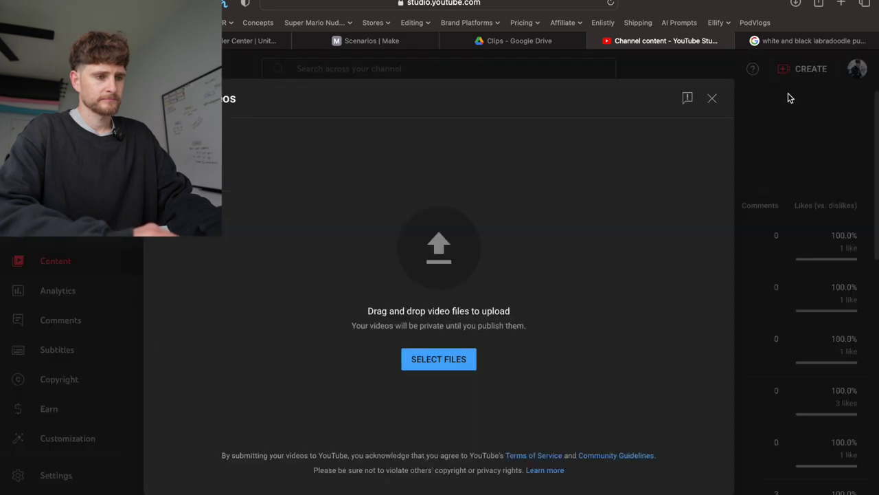
key(super+Tab)
key(super+Tab)
key(super+Tab)
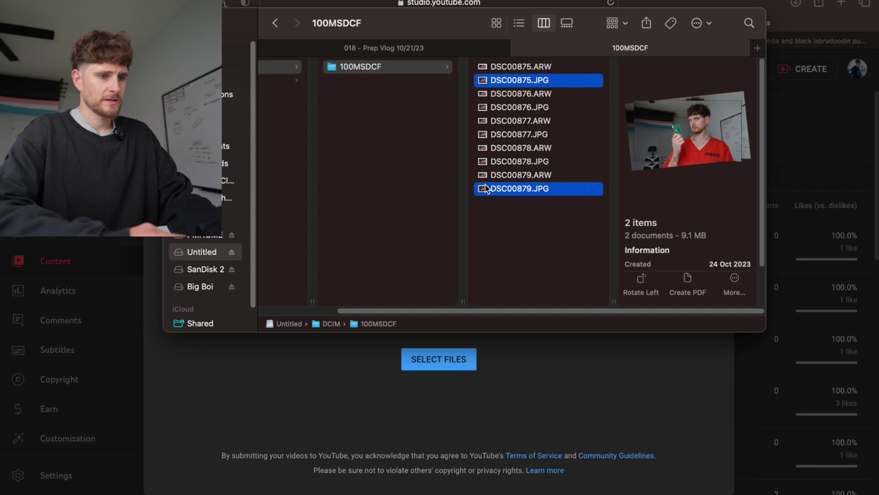
scroll(399, 169, left, 3)
click(417, 48)
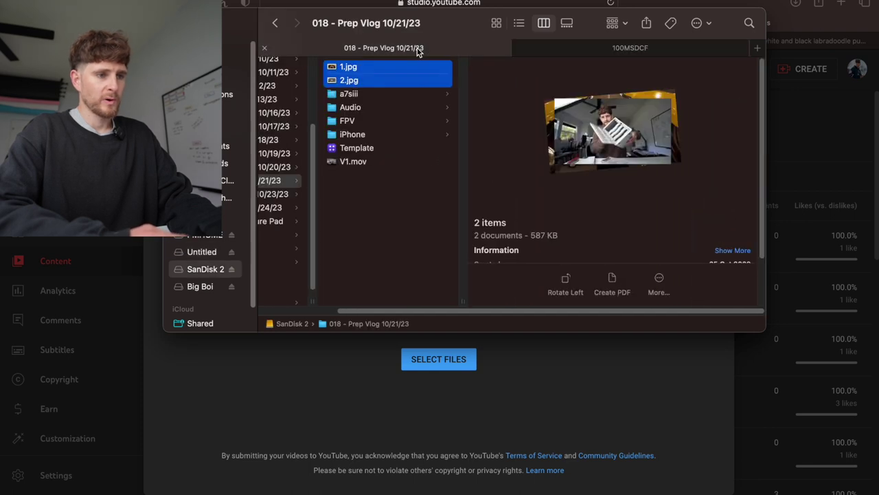
drag(357, 164, 384, 248)
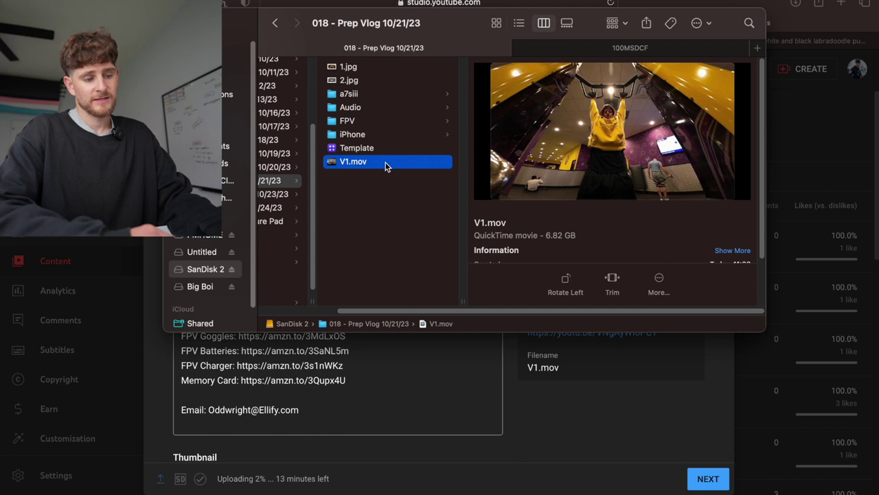
- Preview V1.mov in Finder and return to the video's upload form
key(space)
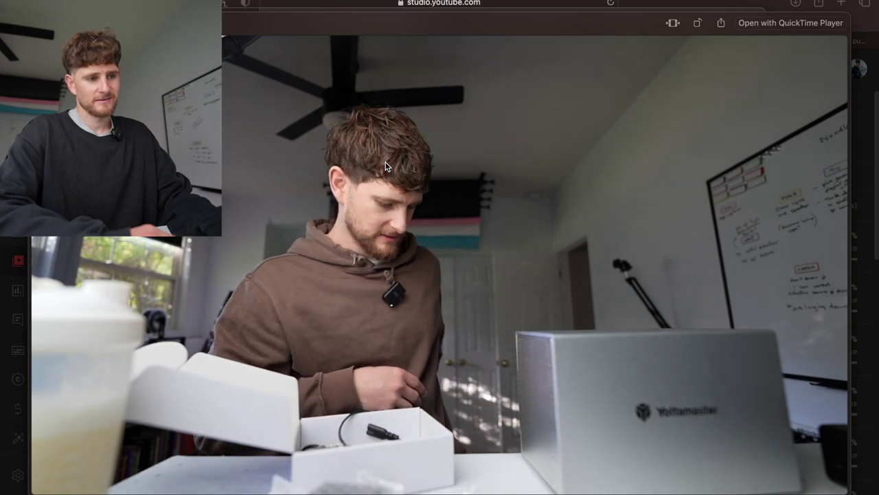
key(space)
click(425, 345)
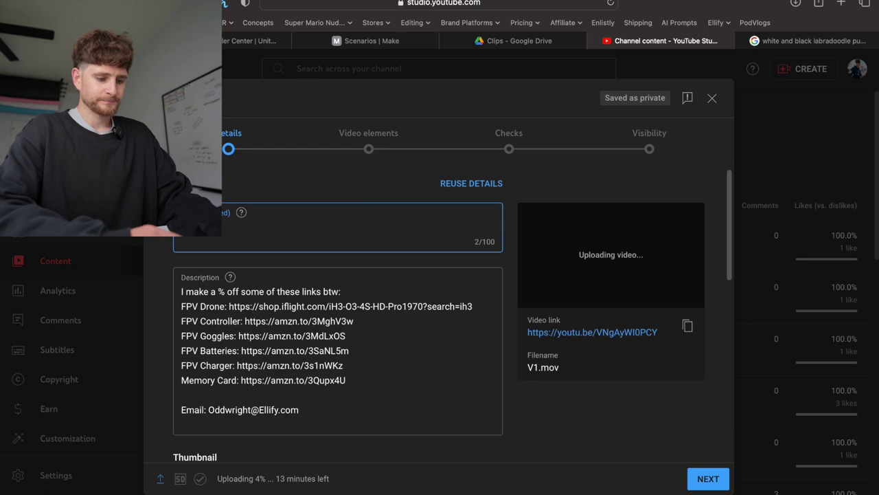
- Check the vlog number in the Finder folder name and end the start of the video title with "018-"
key(super+Tab)
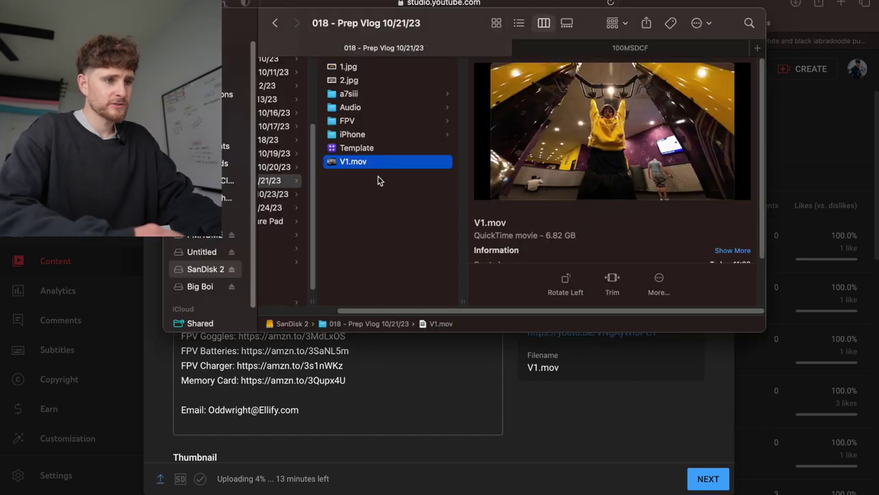
key(super+Tab)
key(BackSpace)
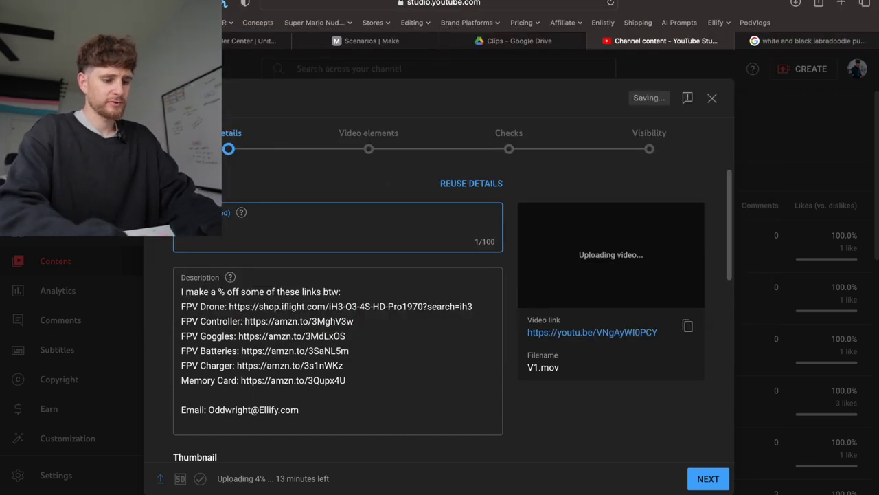
key(super+Tab)
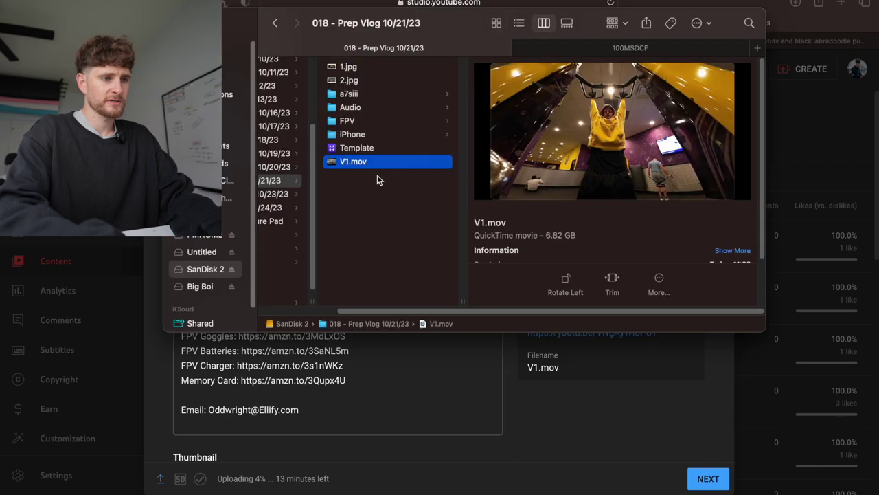
key(super+Tab)
text(018)
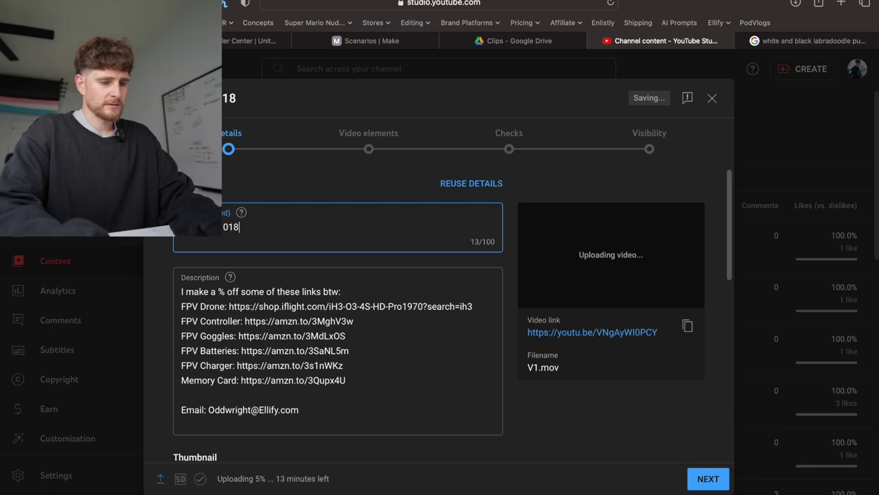
text(_)
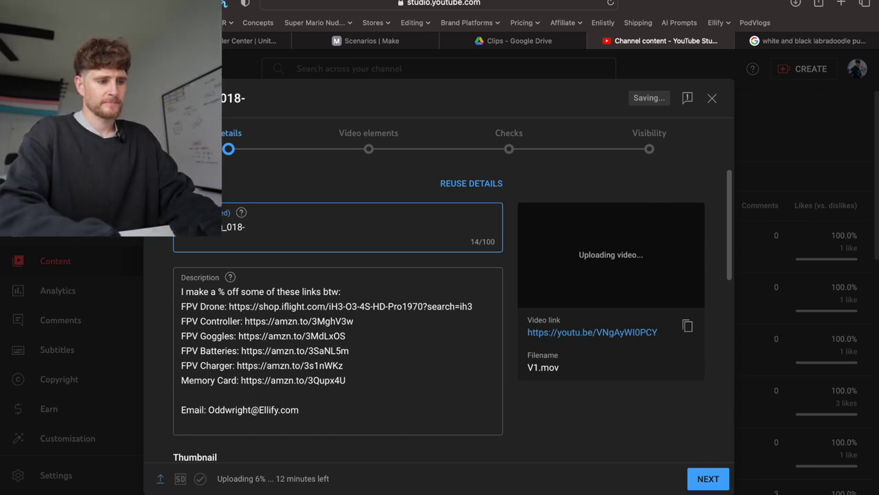
- Check the thumbnail in Photoshop, then resubmit the ChatGPT title prompt for a video about "a guy setting up a new hard drive"
key(super+Tab)
key(super+Tab)
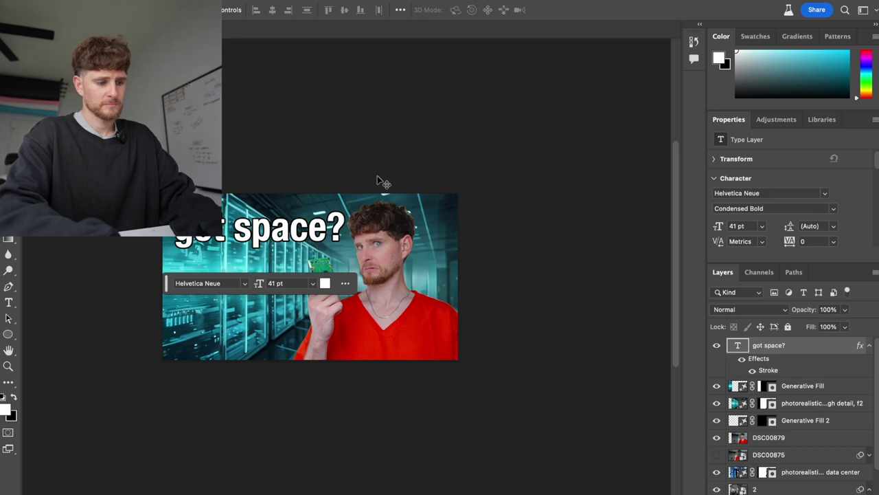
key(super+Tab)
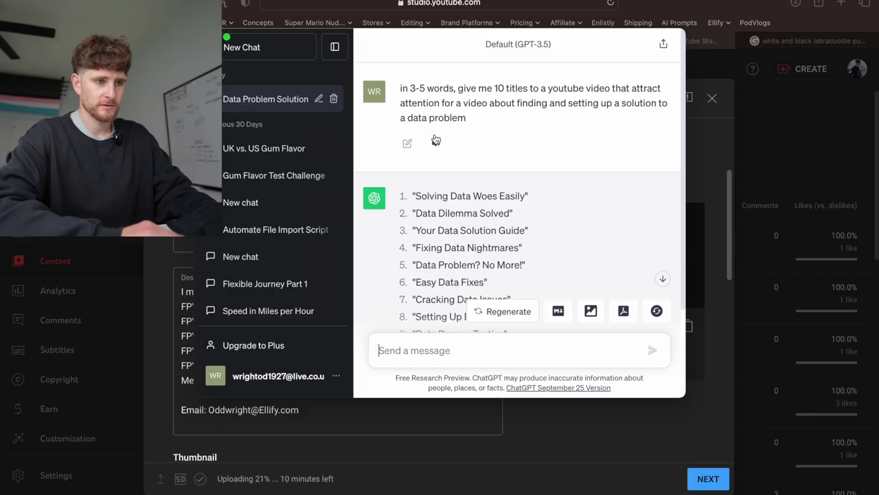
click(406, 142)
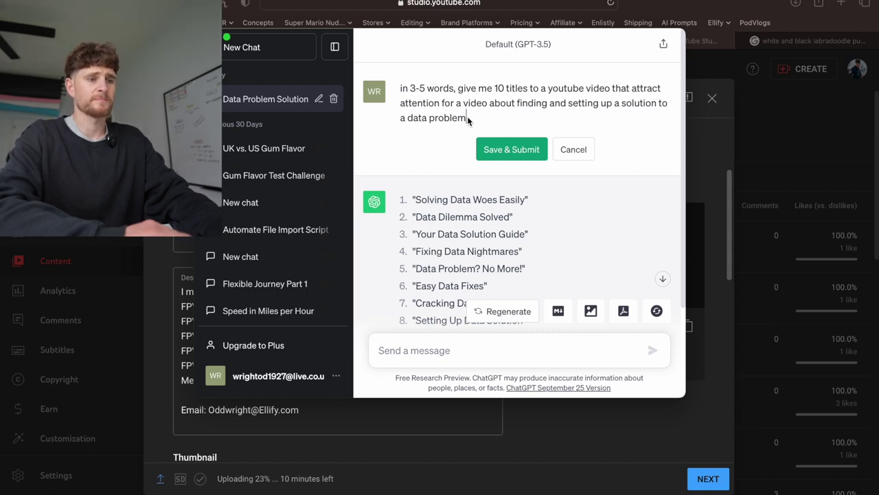
shift+click(516, 105)
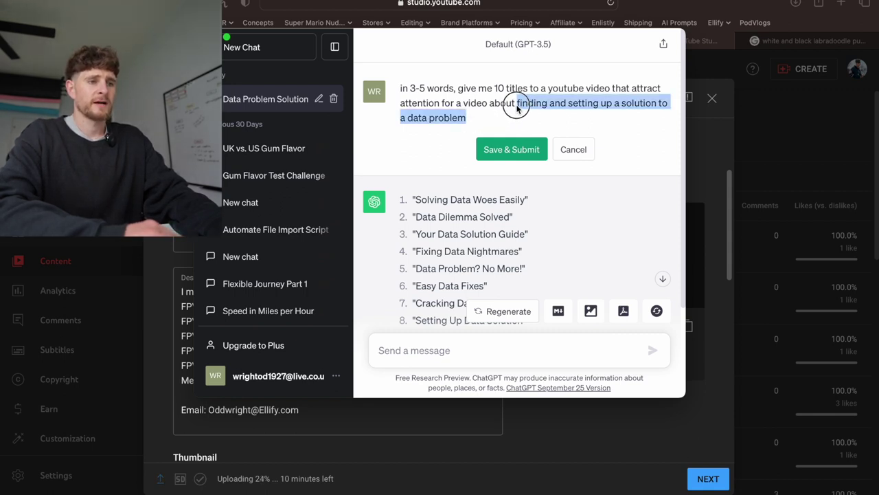
text(a guy)
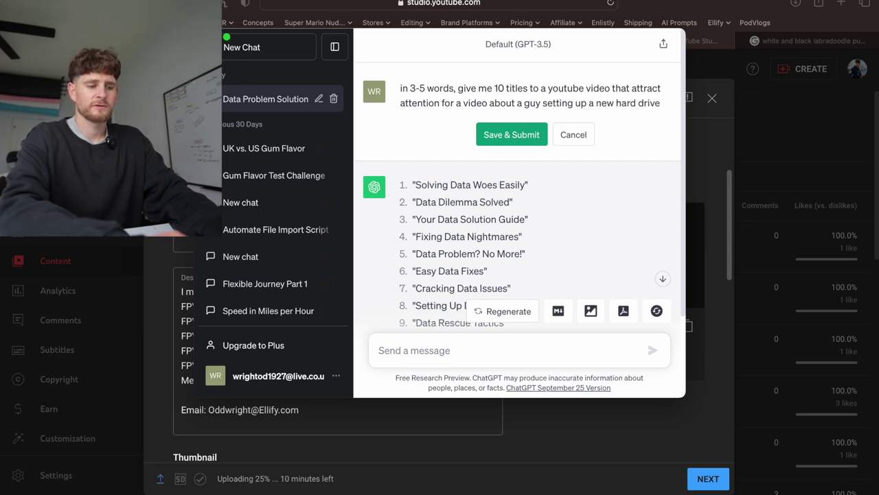
click(514, 131)
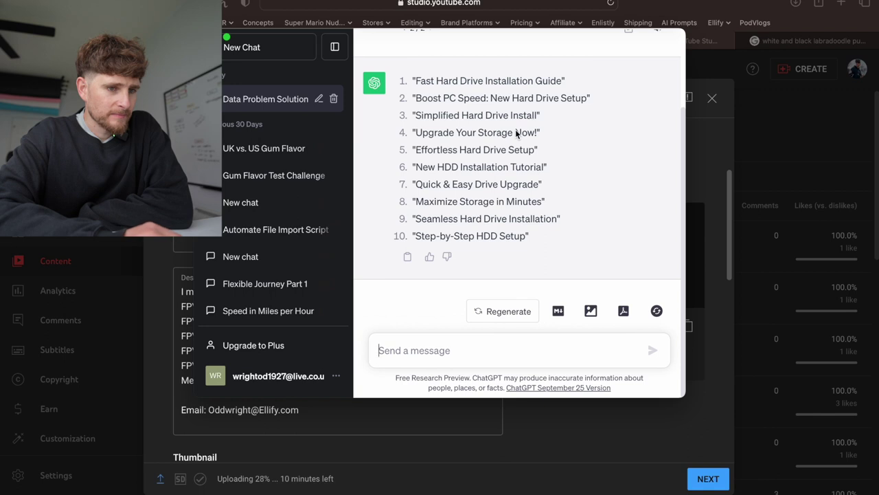
click(695, 179)
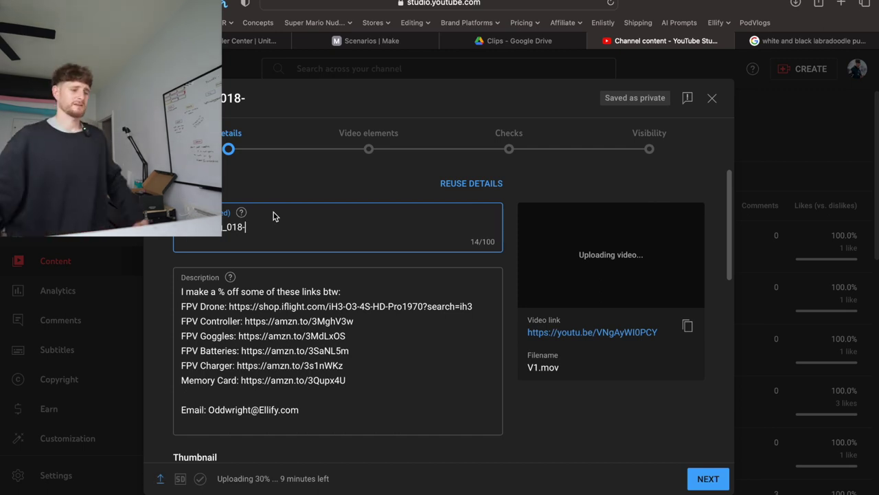
- Ask ChatGPT to "give me 10 alternatives to "data center"", review the suggestions and return to the upload form
key(super+Tab)
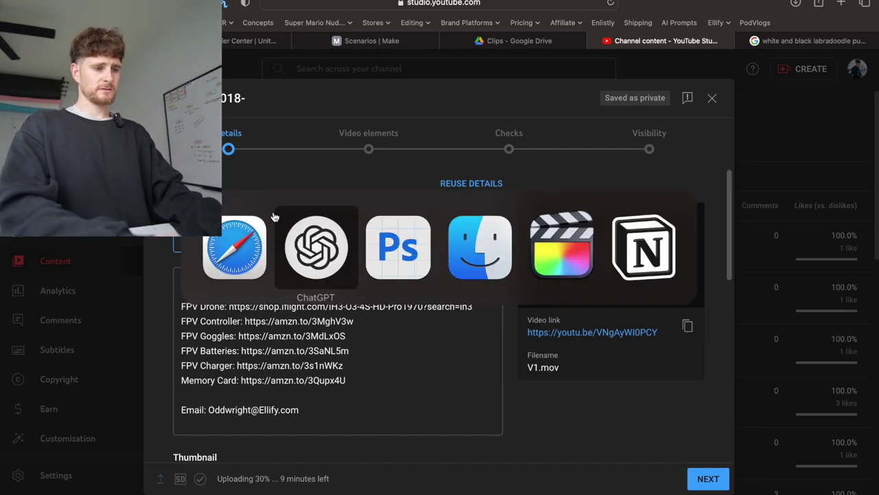
text(give me )
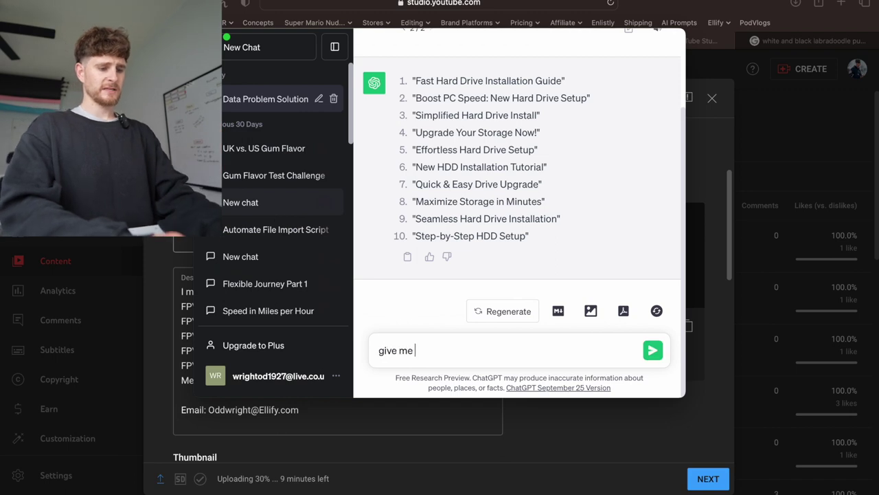
text(10 alternatives to )
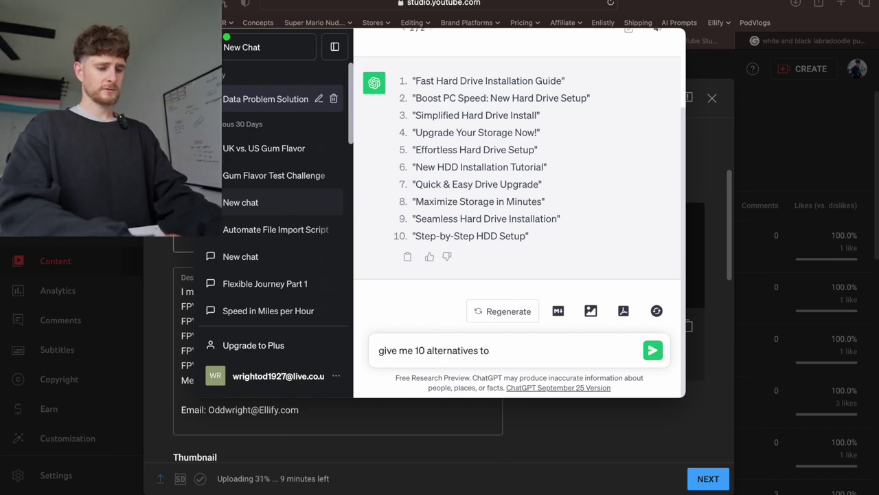
text("data center)
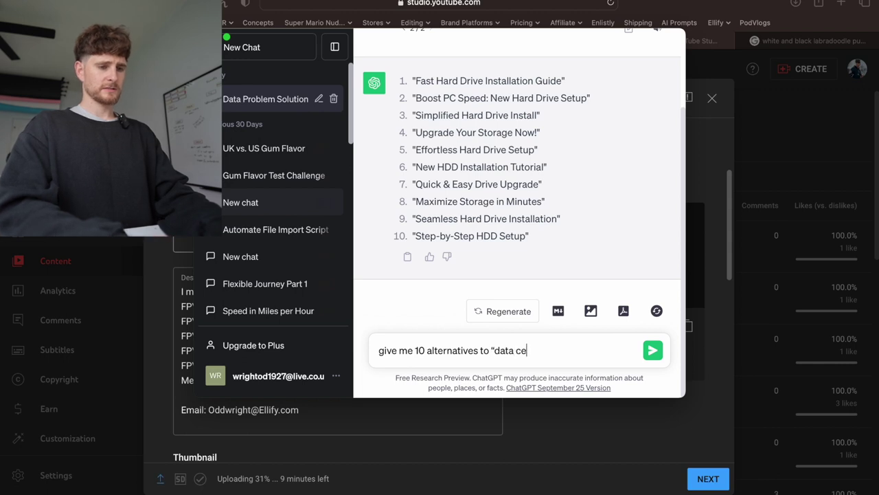
text(")
key(Return)
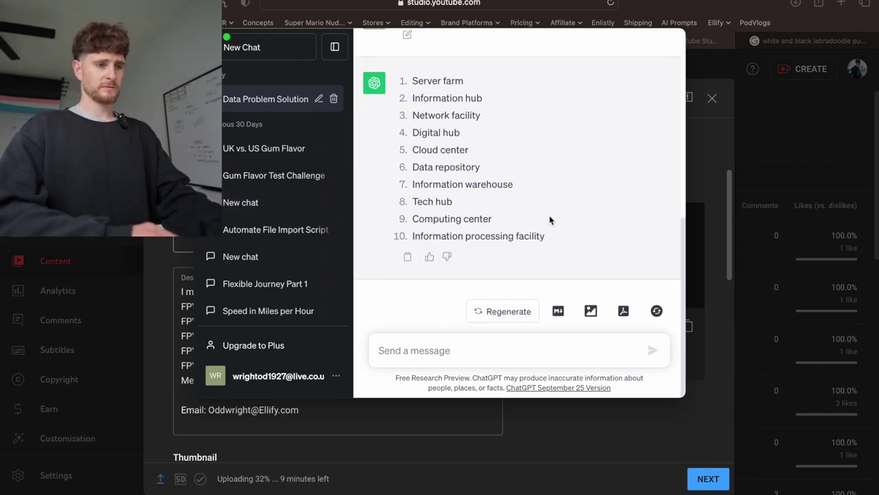
scroll(550, 220, up, 2)
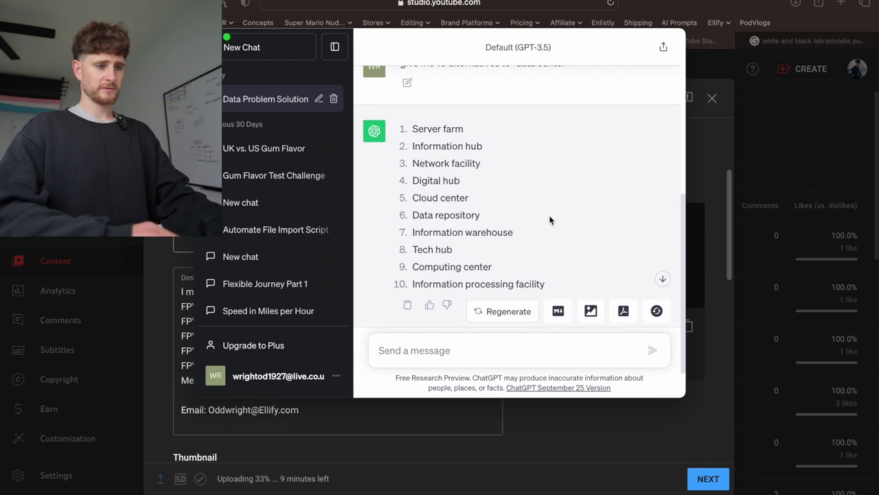
scroll(550, 220, down, 1)
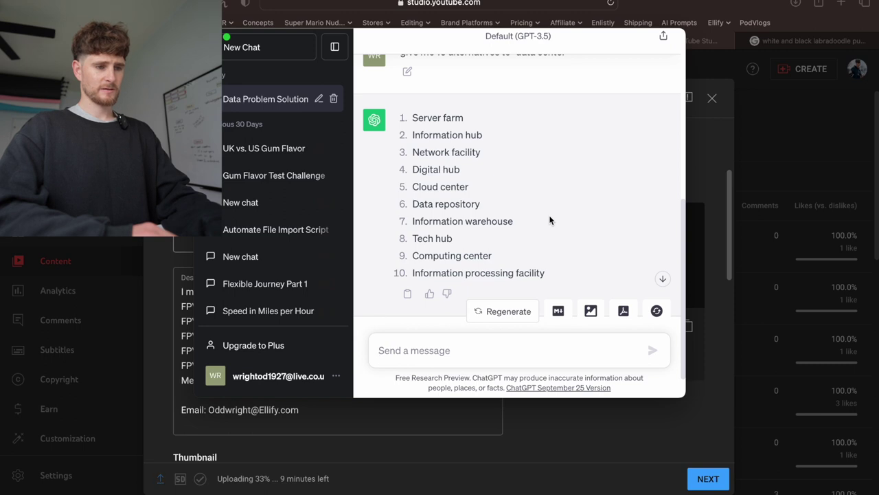
key(Escape)
- Extend the video title after "018-" with "My_Digital_Tech_Hub.mp4", using underscores between the words
text(My)
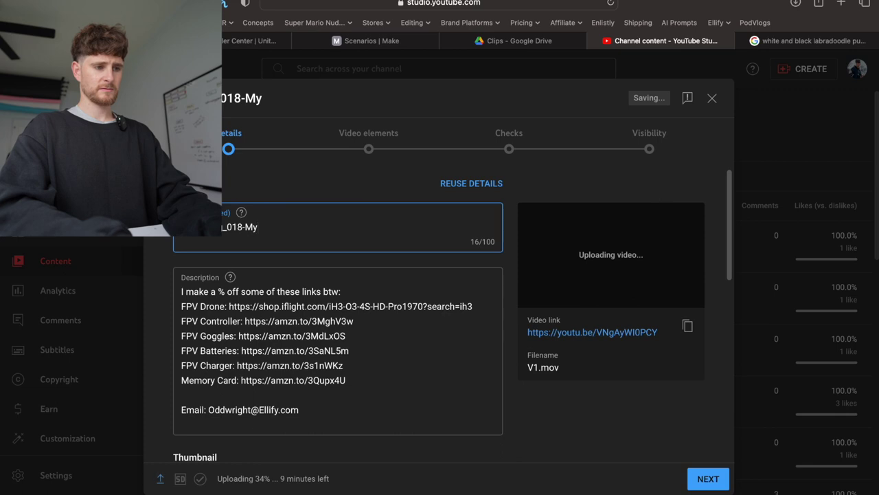
text(_)
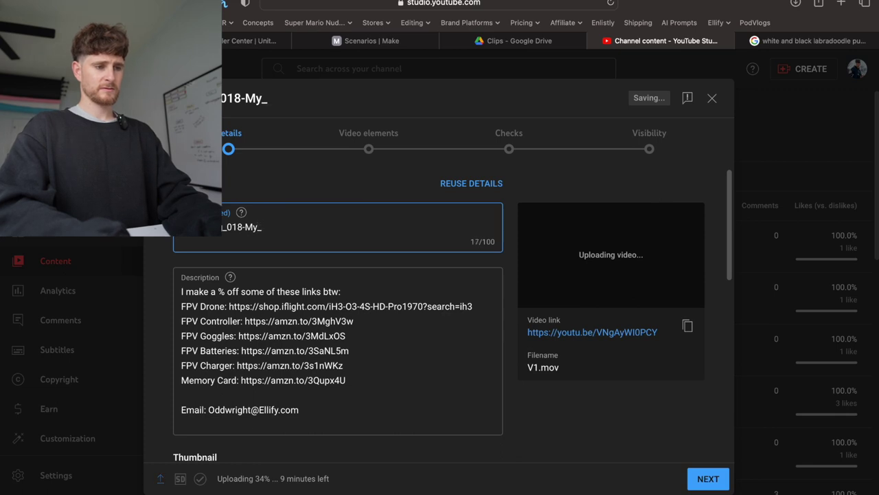
text(Digital_T)
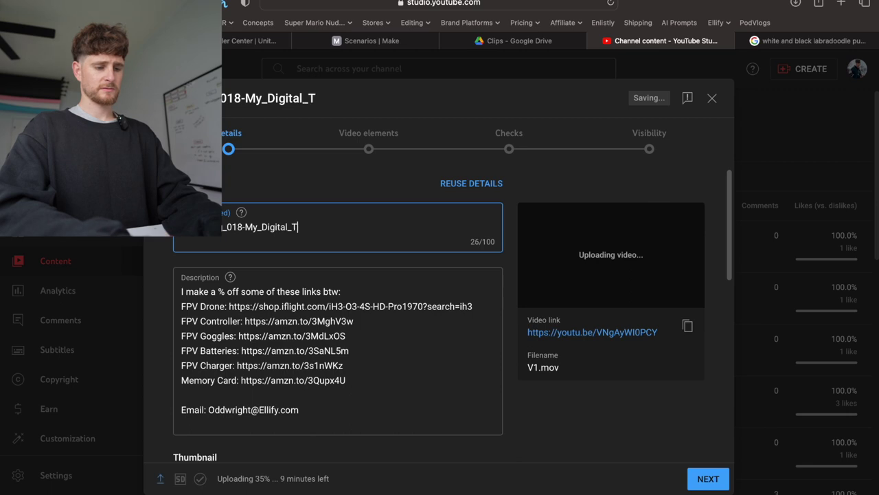
text(ech Hub)
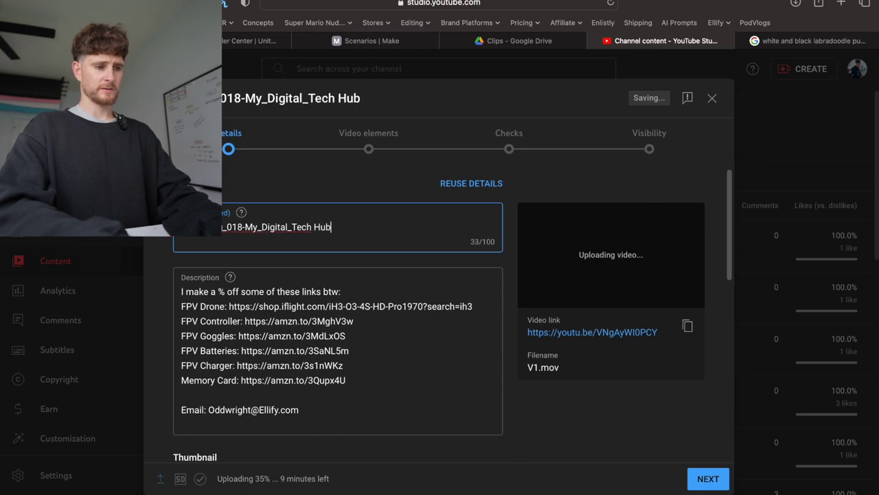
text(.mp4)
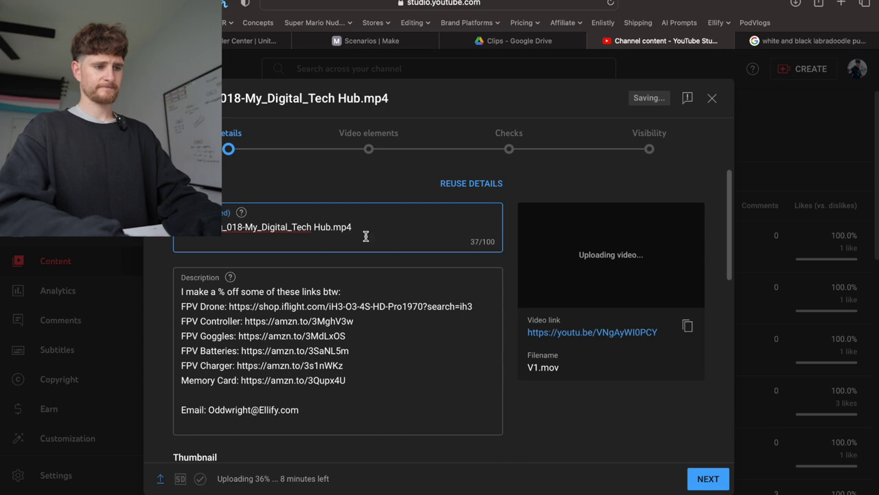
click(316, 232)
key(BackSpace)
text(_)
- Recheck the ChatGPT suggestions and replace "Digital_Tech_Hub" in the video title with "Data_Facility"
key(alt+space)
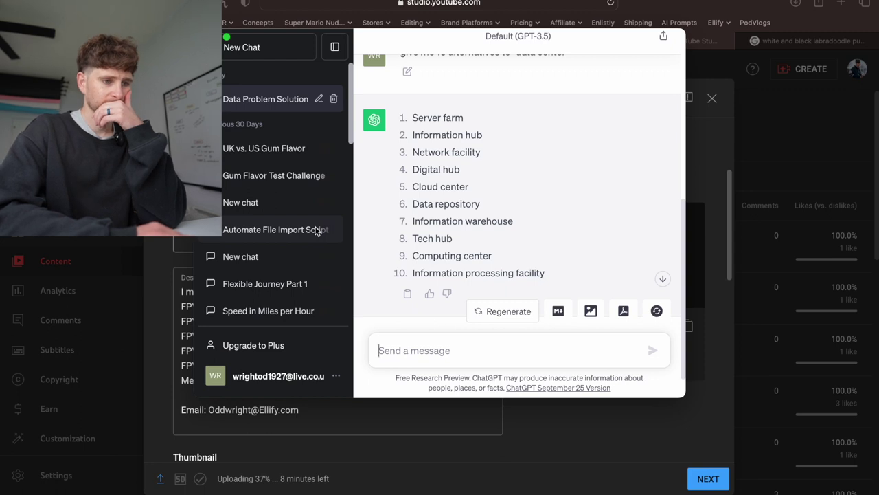
click(576, 430)
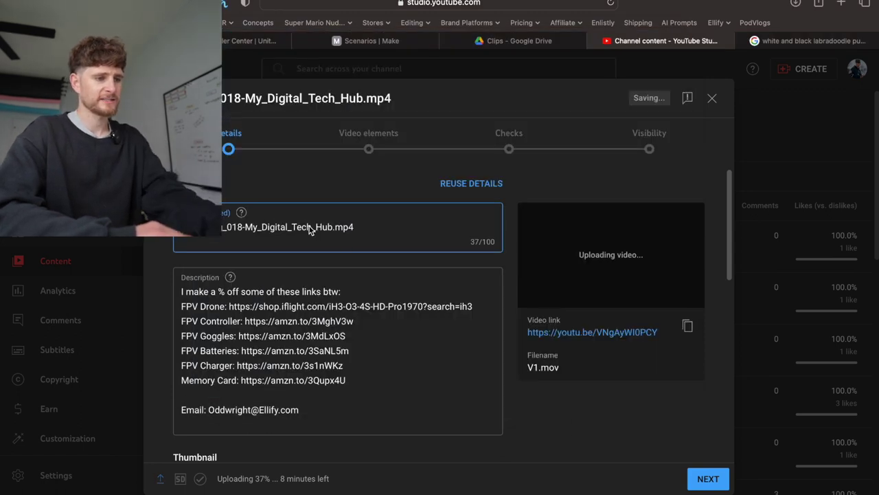
drag(270, 232, 330, 235)
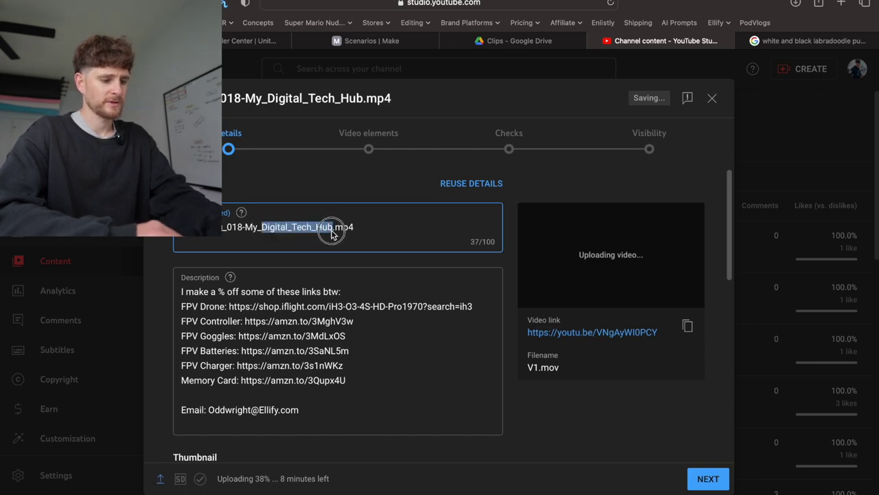
text(Data_Facility)
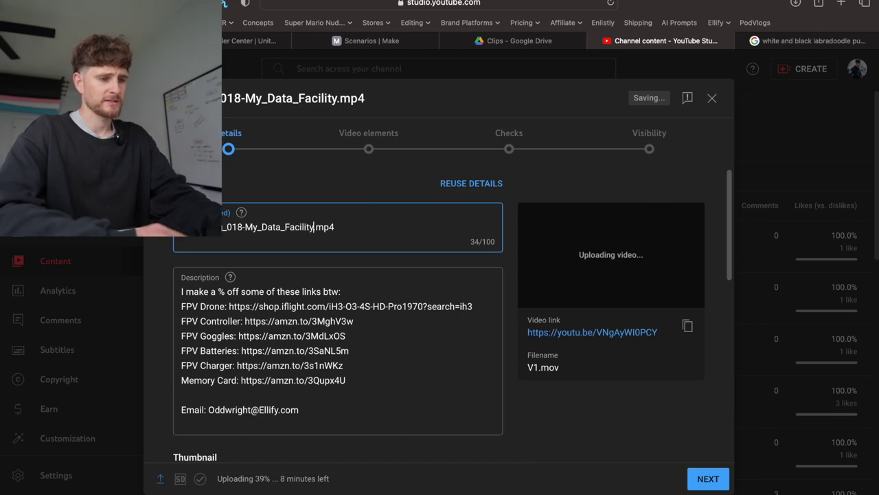
- Add the line "I set up my new data center" at the start of the description, separated from the links by a blank line
click(183, 295)
key(Return)
key(Return)
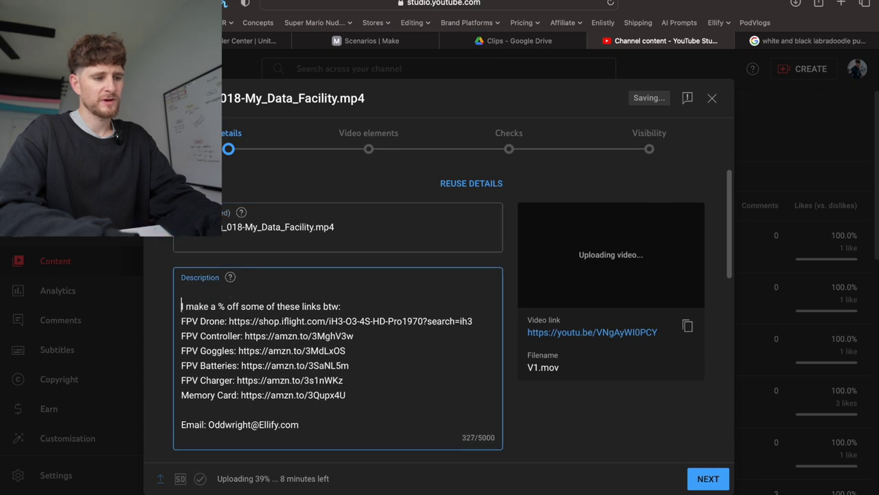
key(Up)
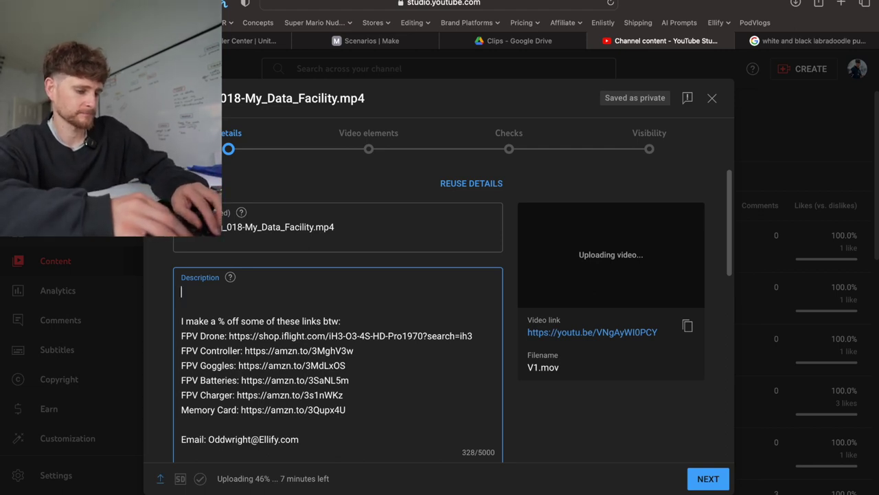
text(I set up)
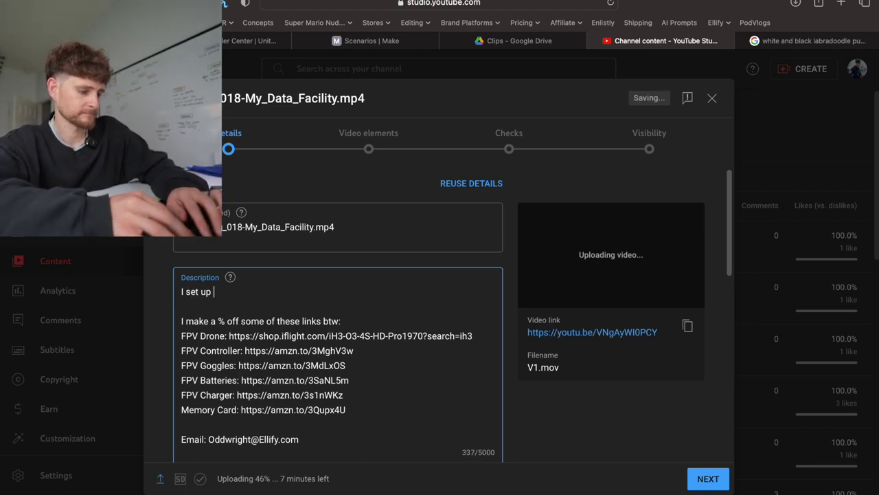
text( my new data center)
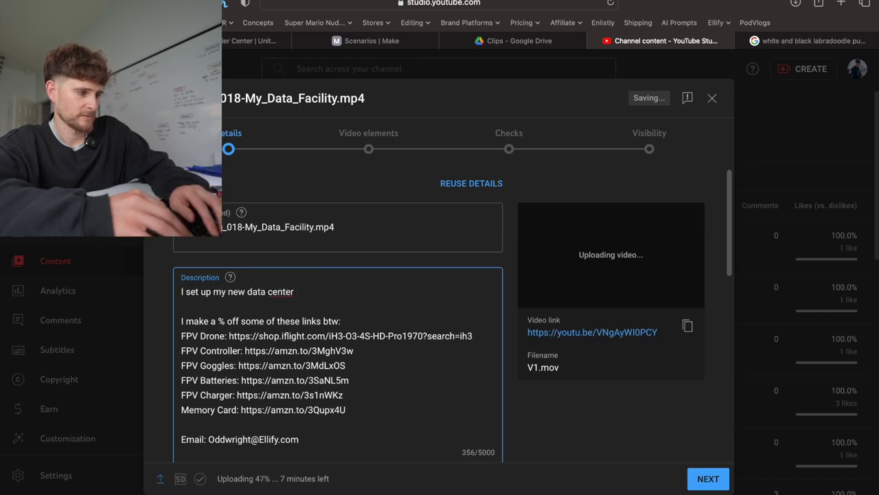
text(  I)
- Reword the description's opening line to "Weird weekend vlog where I set up my new data center"
click(182, 291)
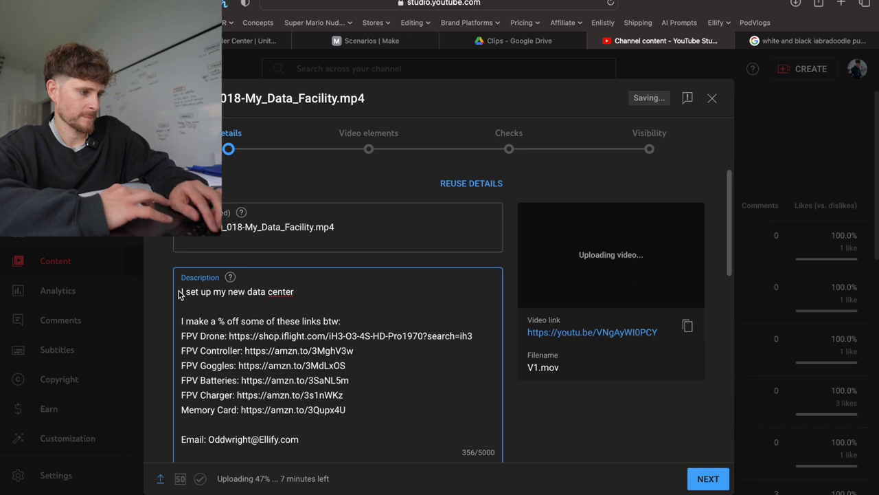
key(Delete)
text(Weird weeke)
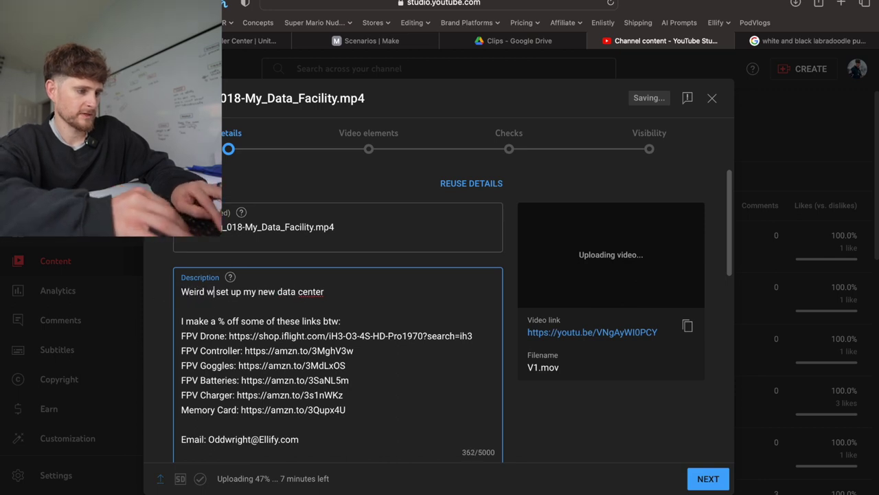
text(nd vlog)
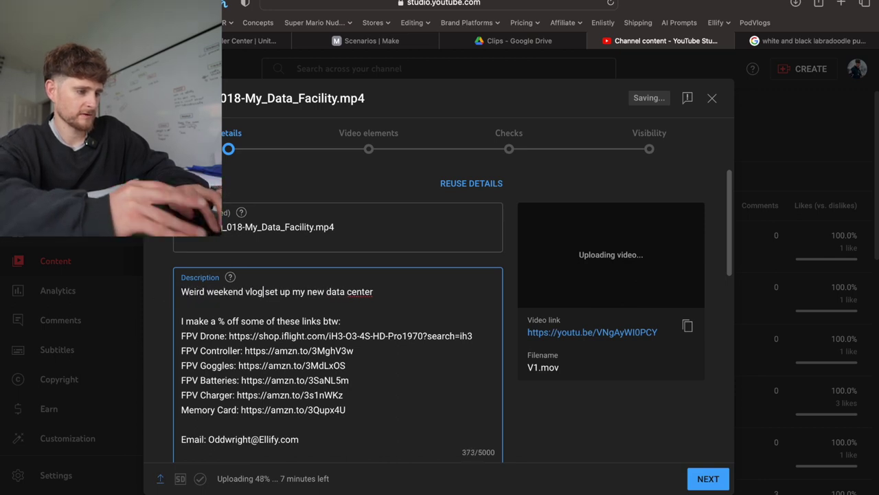
text( where I)
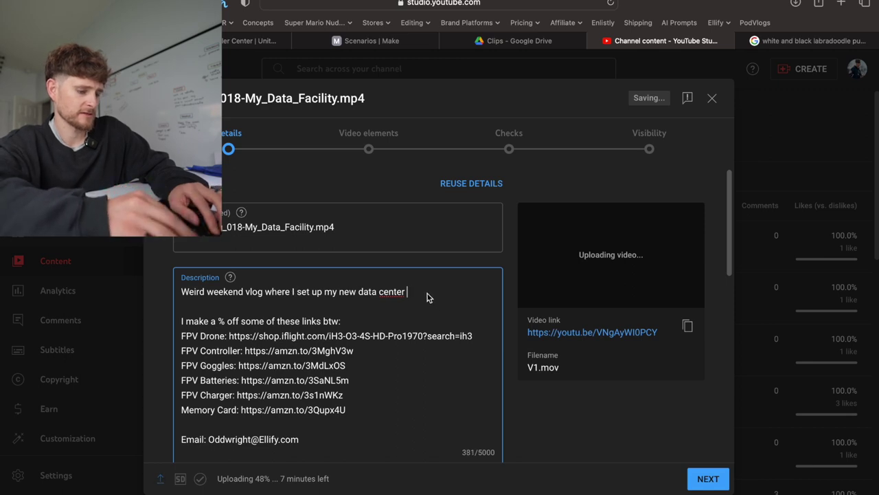
- Check the start of the vlog timeline in Final Cut Pro, then add ", stretching routine" to the description's opening line in Safari
key(super+Tab)
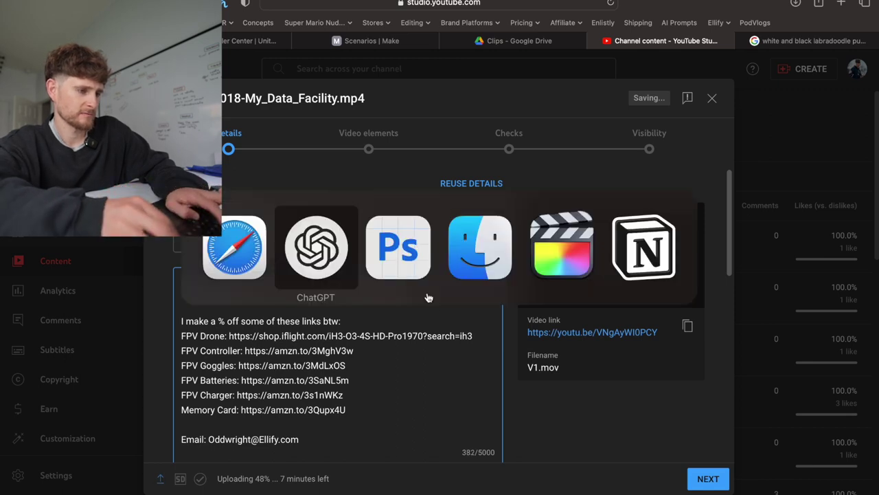
key(super+Tab)
key(super+Tab)
key(super+Tab)
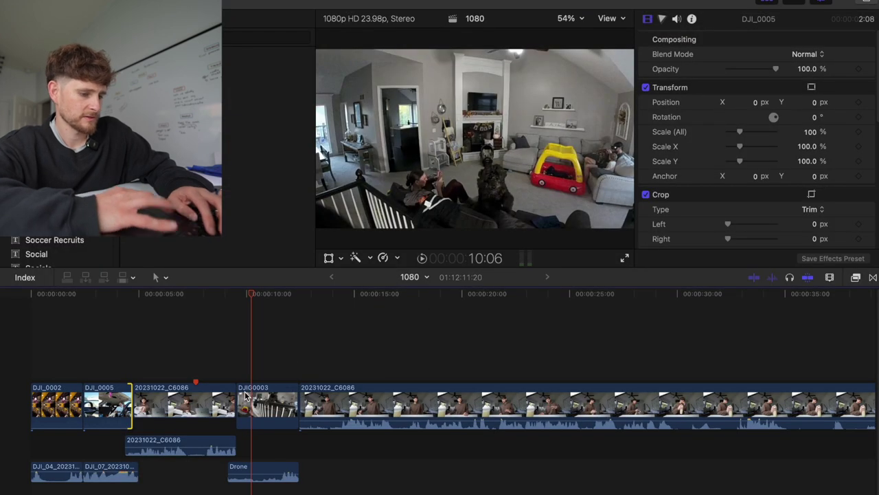
key(super+minus)
key(super+minus)
key(super+minus)
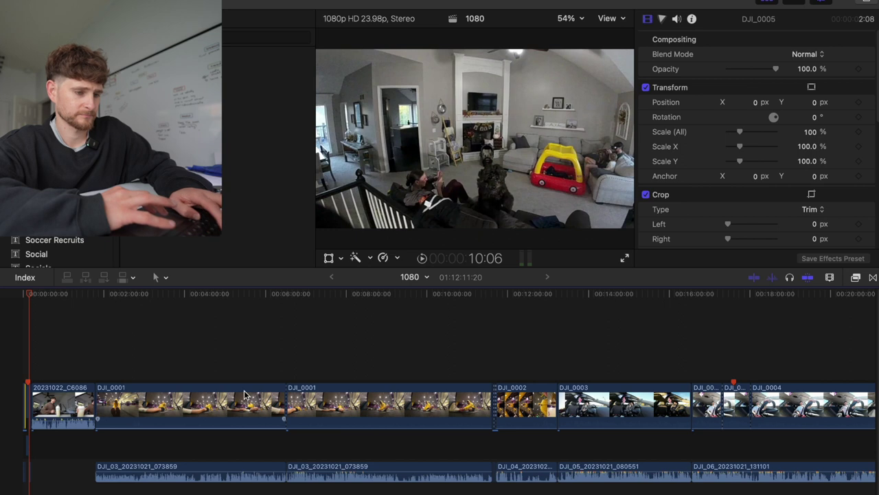
key(super+Tab)
text(s)
text(tretching routine)
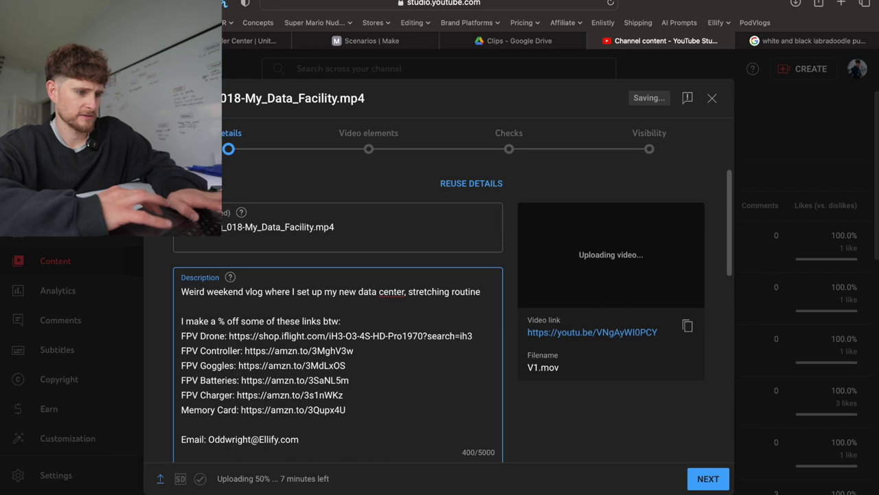
- Switch to Final Cut Pro and skim the whole vlog timeline for more topics to mention, then return to the upload form
key(super+Tab)
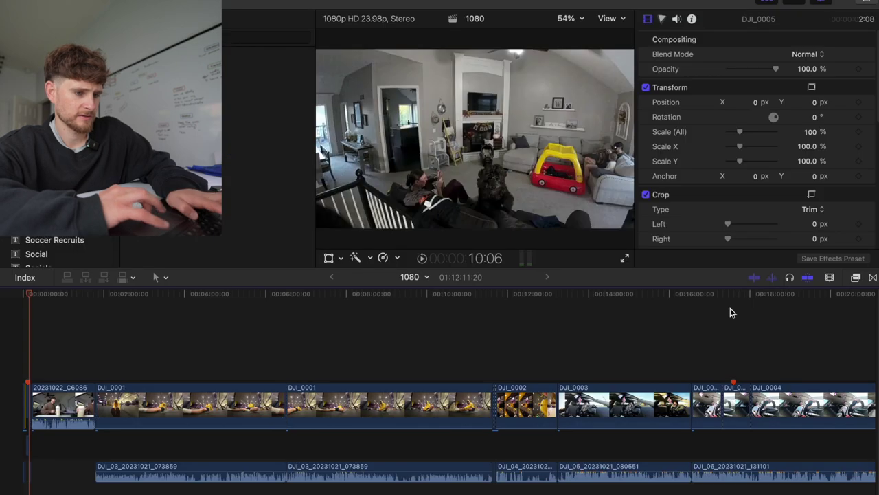
click(632, 340)
key(shift+z)
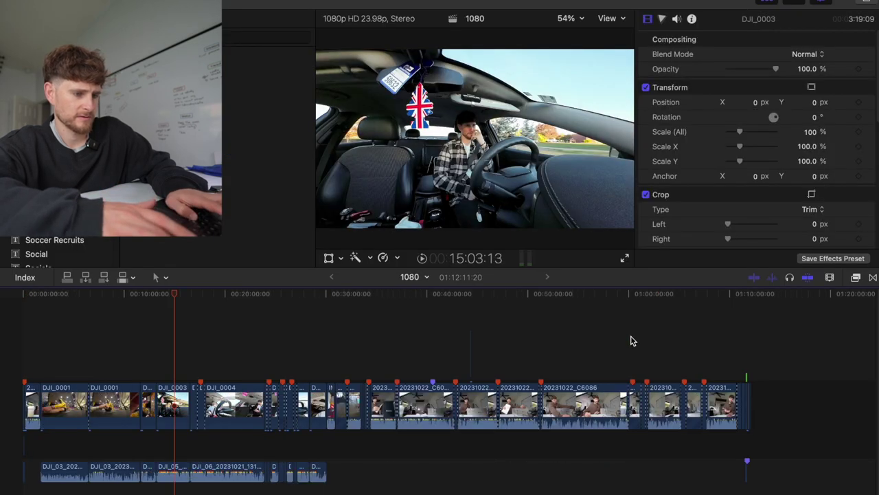
click(665, 350)
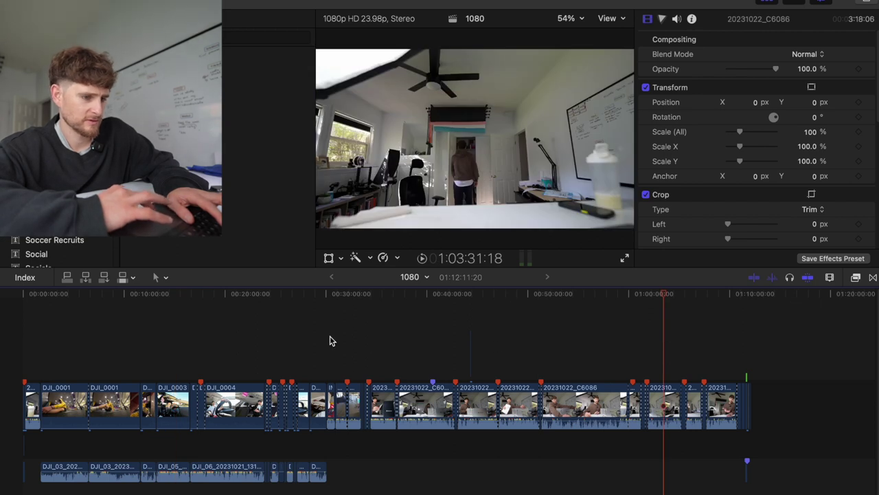
key(space)
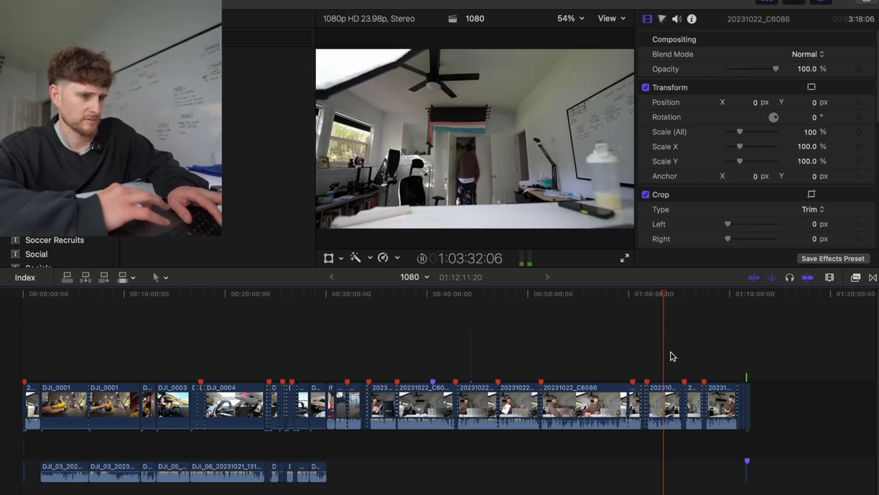
click(701, 357)
click(718, 352)
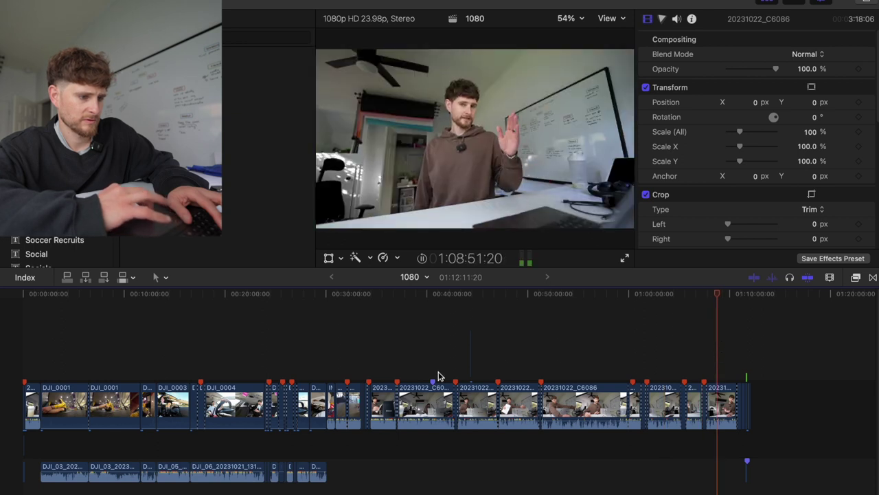
key(space)
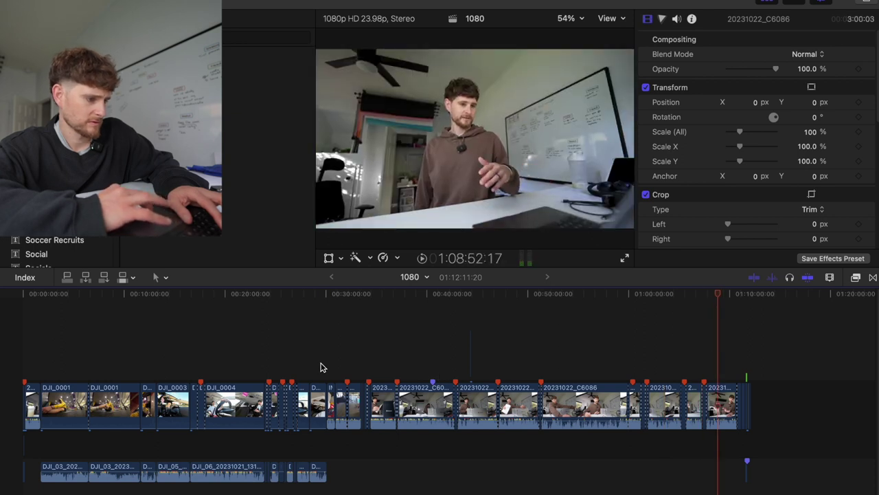
click(323, 367)
click(318, 368)
key(space)
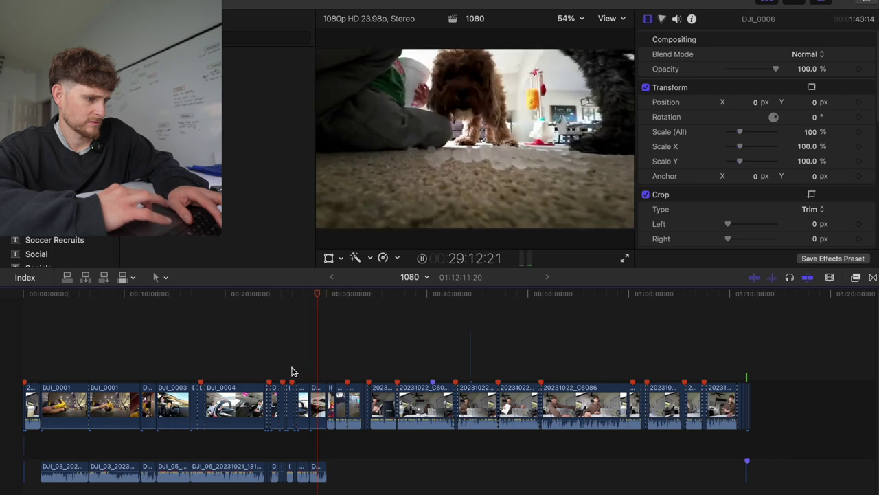
click(292, 369)
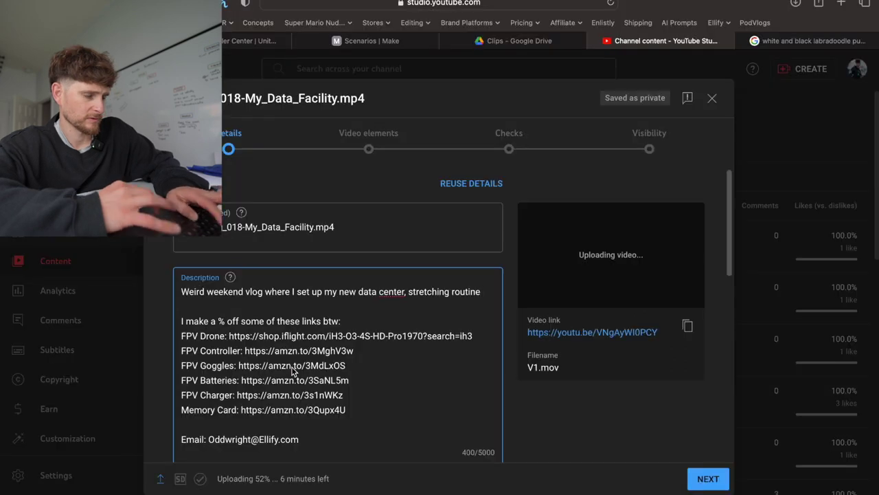
- Finish the description's opening sentence with "and trying the new Sonic Twisted Lime Red Bull"
text(and )
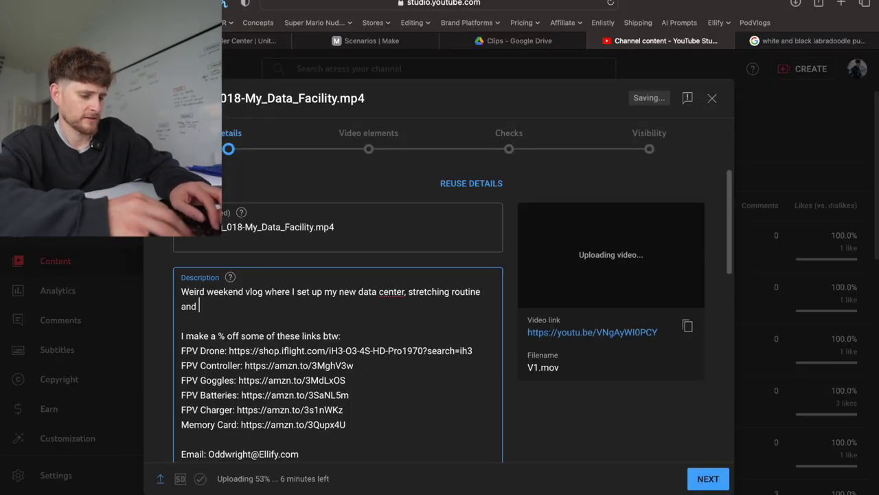
text(trying the new )
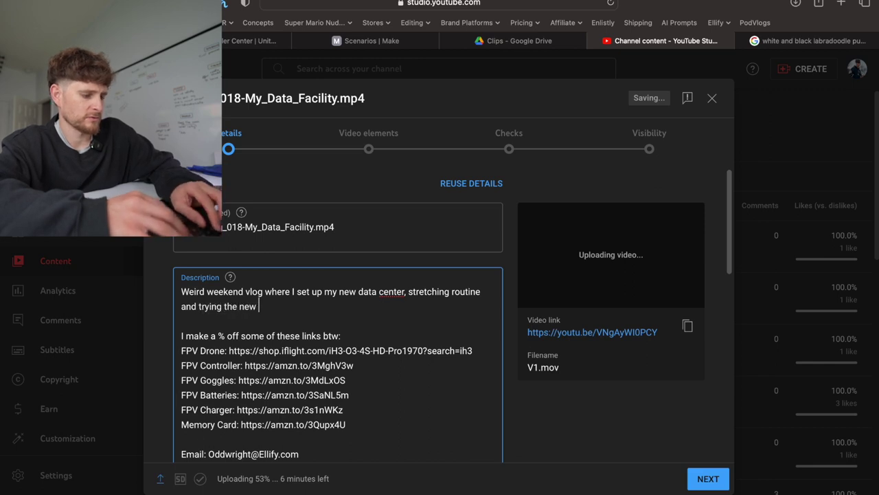
text(Sonic Twi)
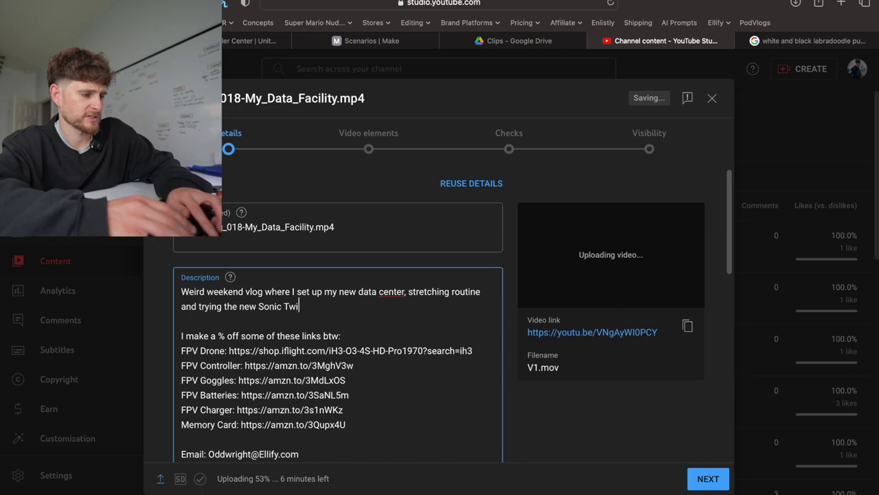
text(sted Lime Red Bull)
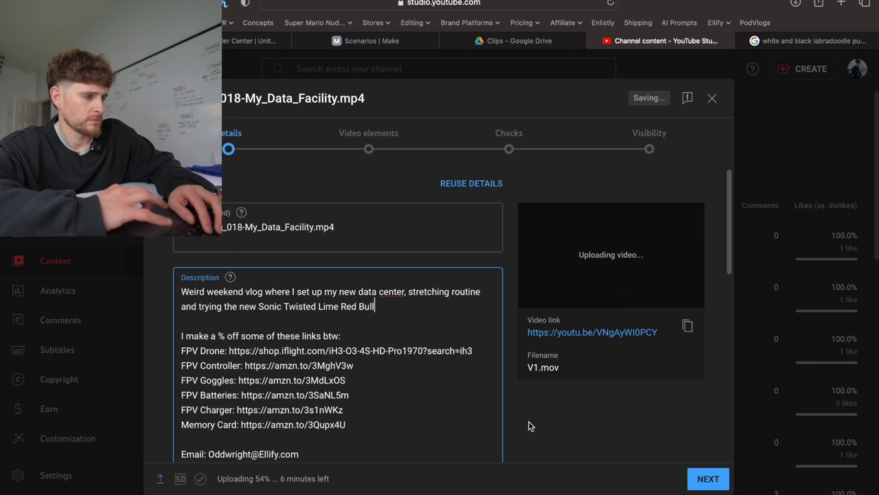
- Start a thumbnail upload, browse SanDisk 2 to the folder "018 - Prep Vlog 10/21/23" and preview 2.jpg
scroll(522, 431, down, 10)
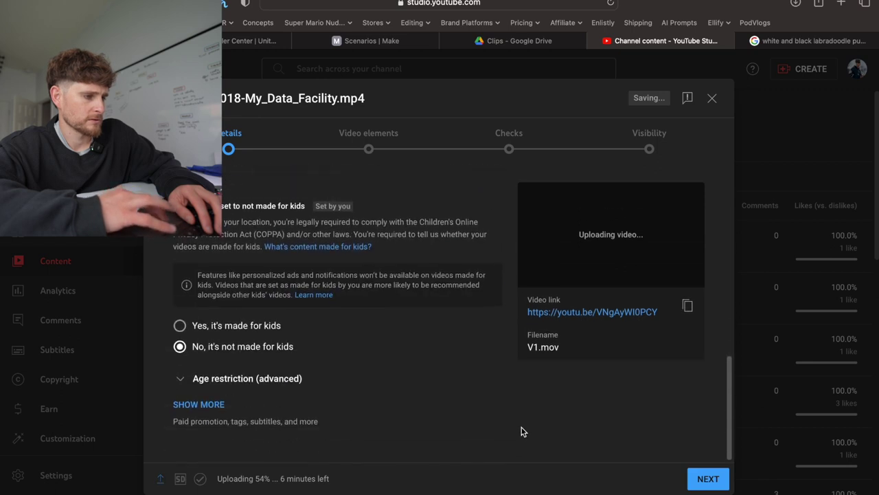
click(708, 480)
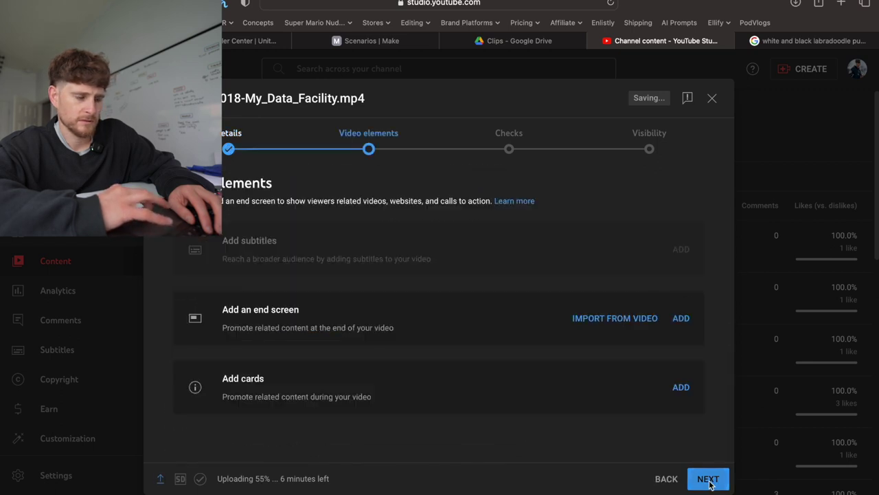
scroll(253, 318, down, 5)
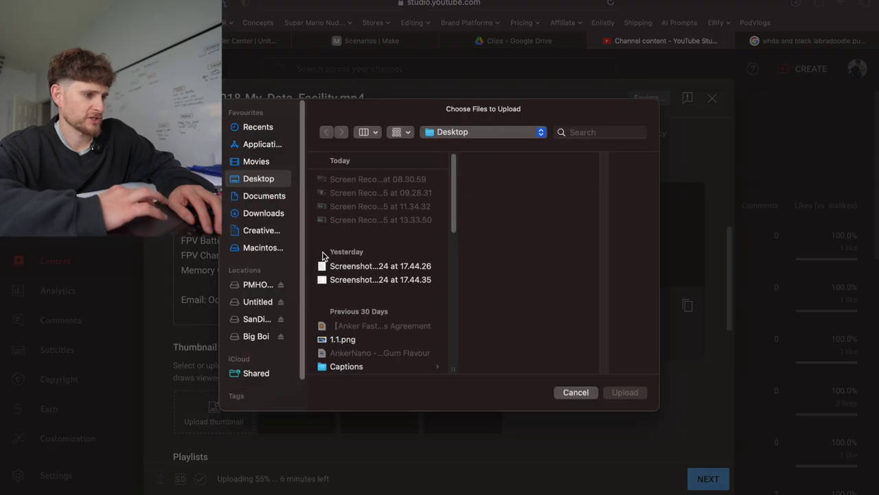
click(250, 322)
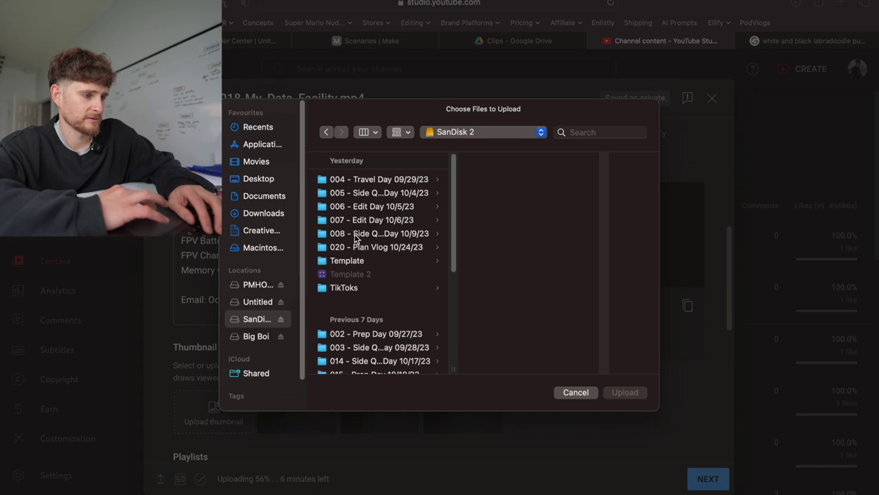
scroll(356, 239, down, 5)
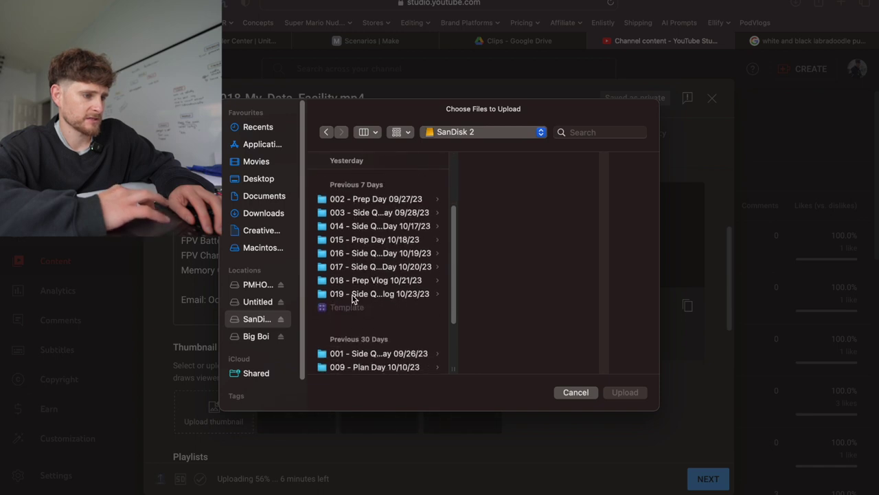
click(355, 280)
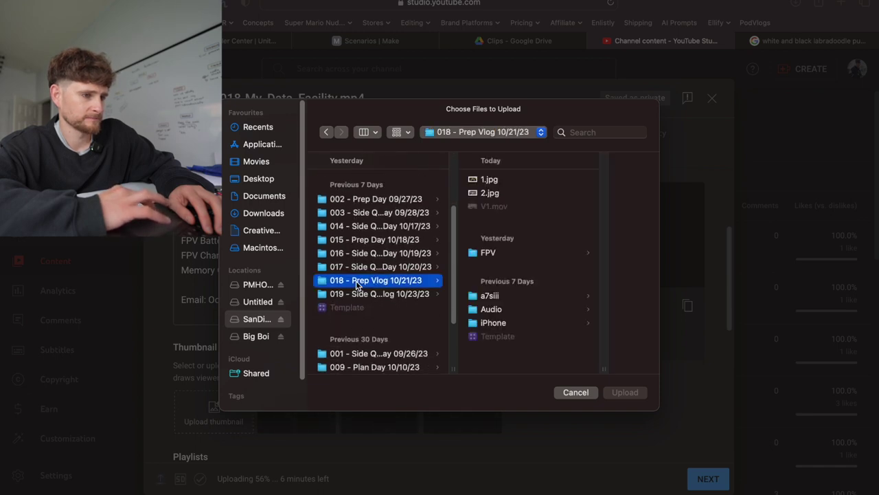
click(490, 194)
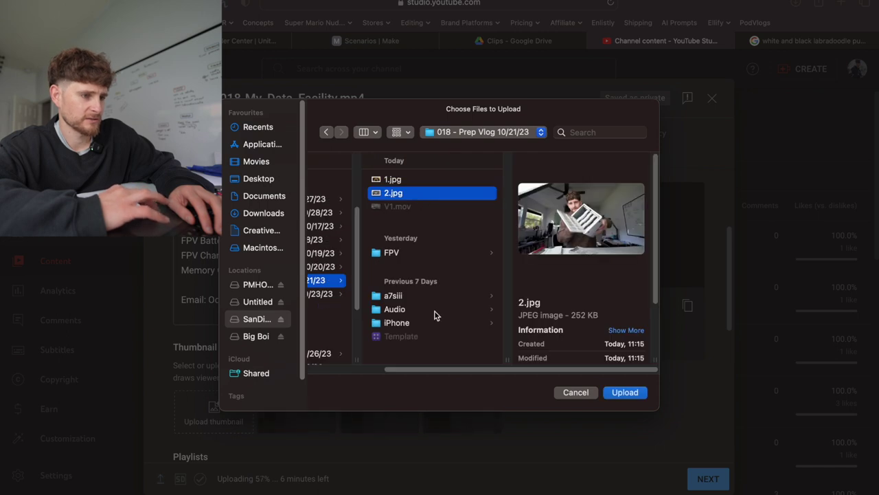
scroll(434, 315, left, 2)
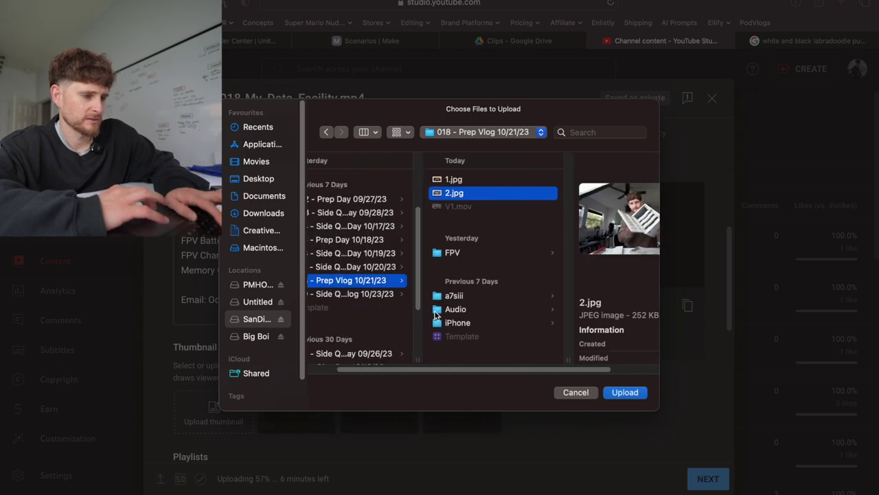
- Switch to Finder and move Thumb-1.jpg from "017 - Side Quest Day 10/20/23" into "018 - Prep Vlog 10/21/23"
key(super+Tab)
key(super+Tab)
key(super+Tab)
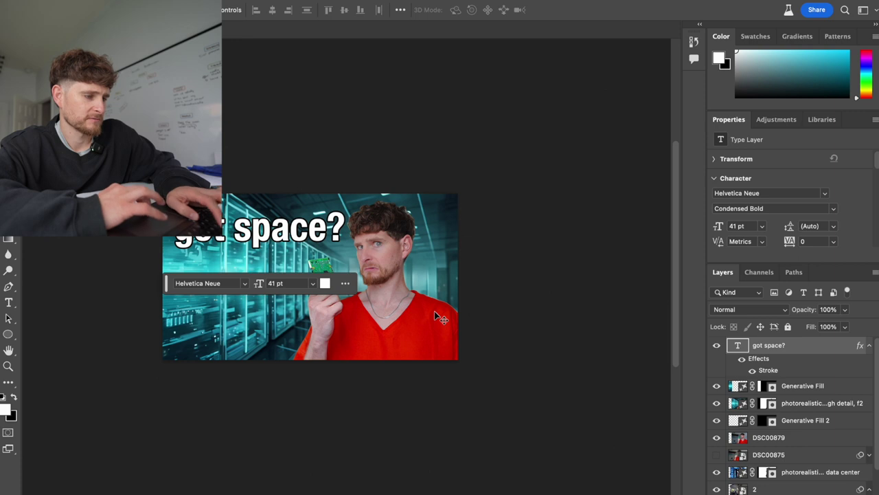
key(super+Tab)
key(super+Tab)
key(super+Tab)
key(super+Tab)
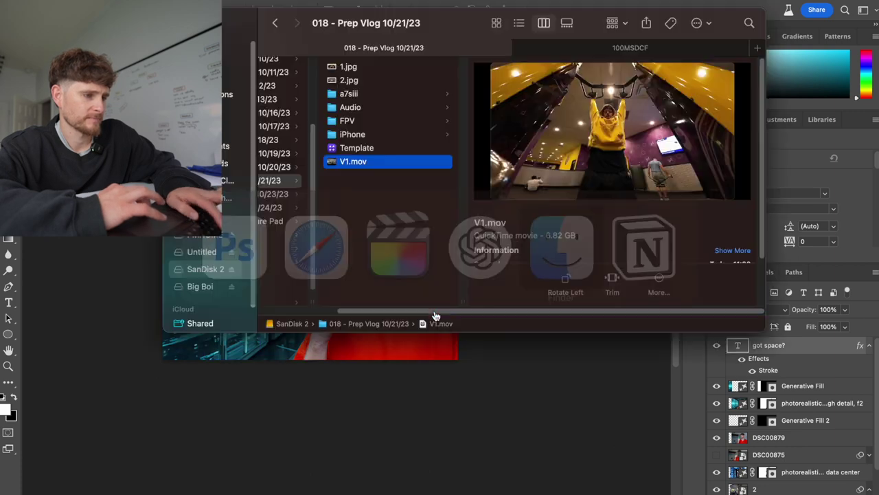
scroll(371, 120, left, 2)
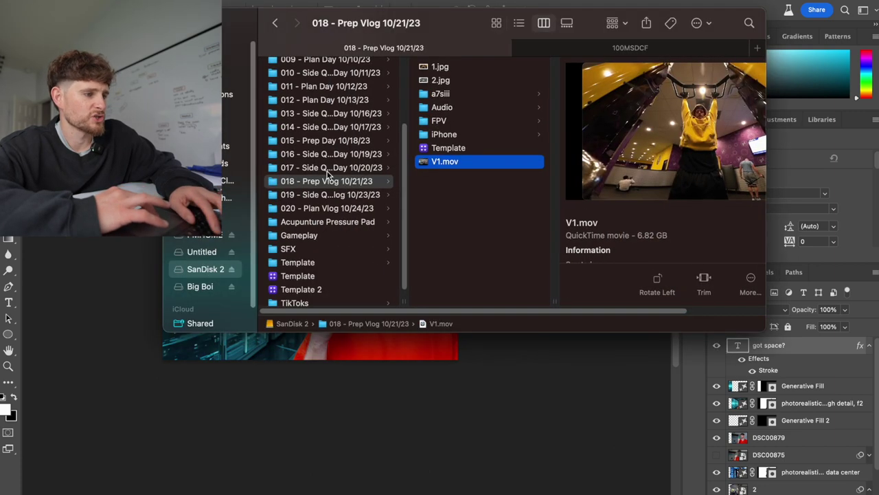
key(Left)
key(Up)
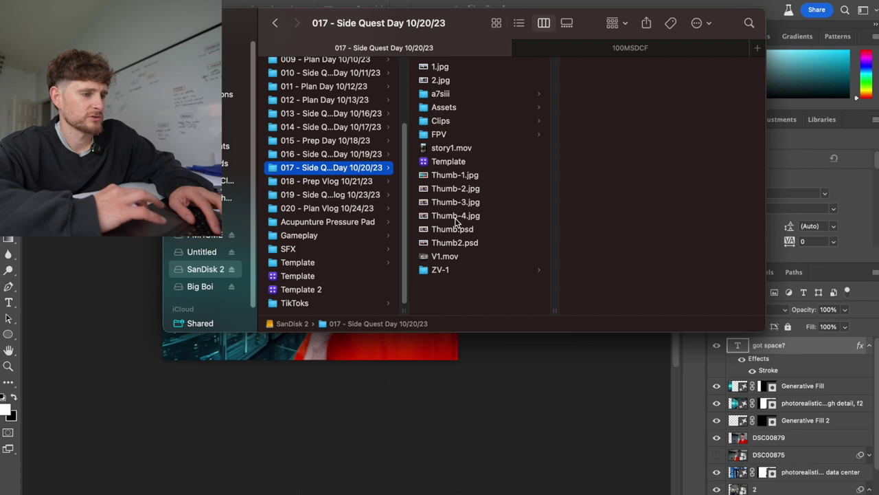
click(453, 176)
drag(435, 177, 331, 182)
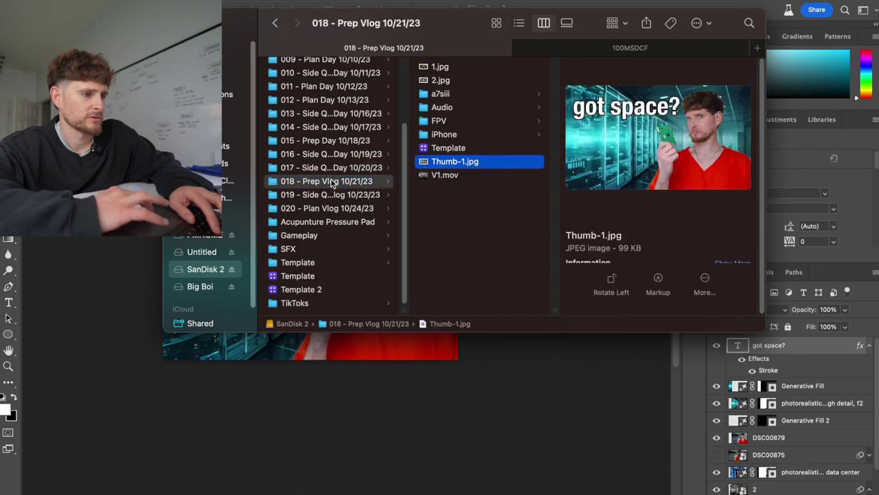
- Switch back to the browser's file chooser and upload Thumb-1.jpg as the video's thumbnail
key(super+Tab)
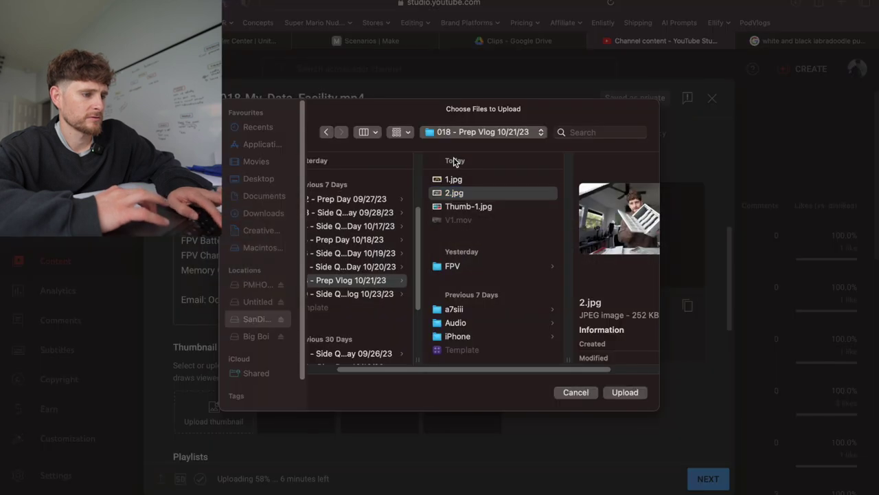
click(467, 206)
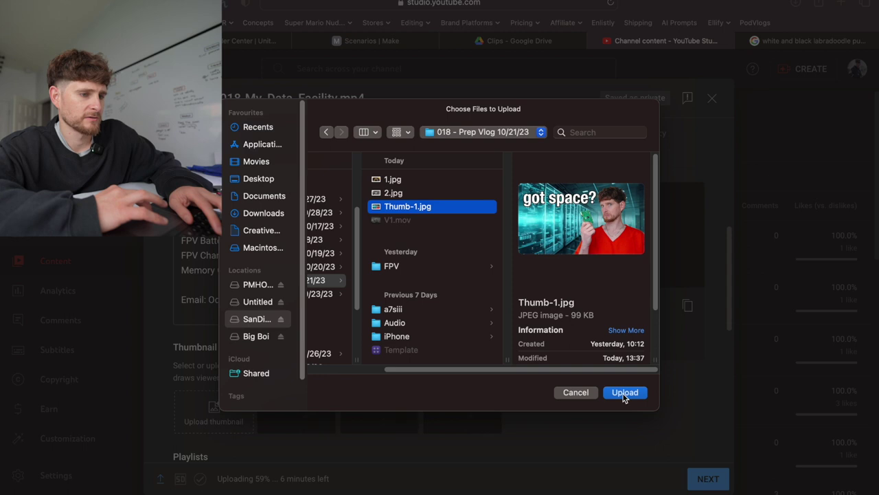
click(624, 393)
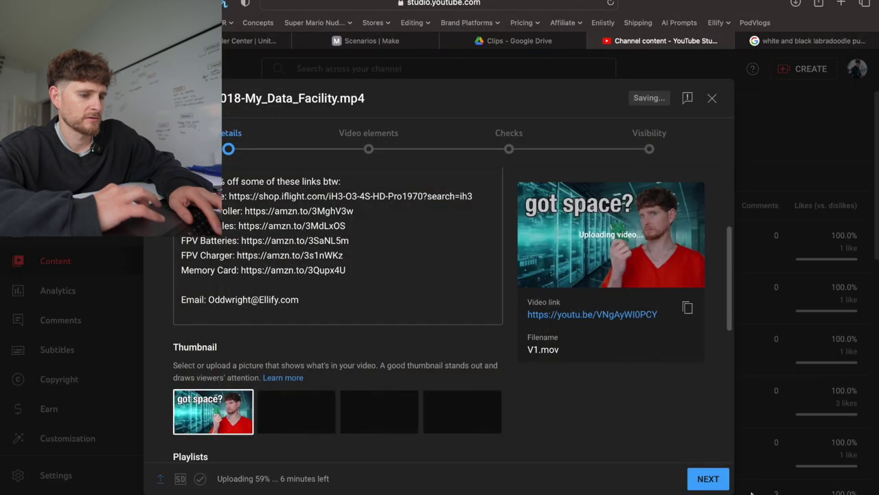
- Go through the video elements, checks and visibility stages, save the video as unlisted and close the uploading notice
click(714, 482)
click(709, 479)
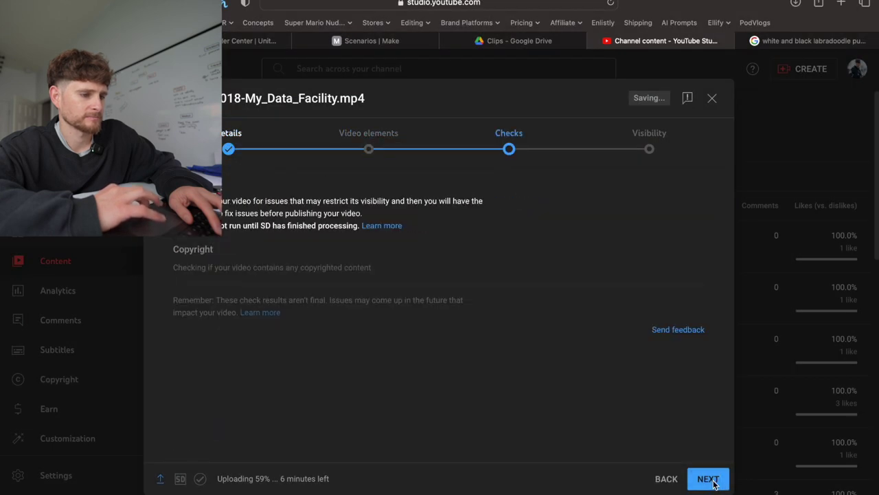
click(709, 479)
click(708, 478)
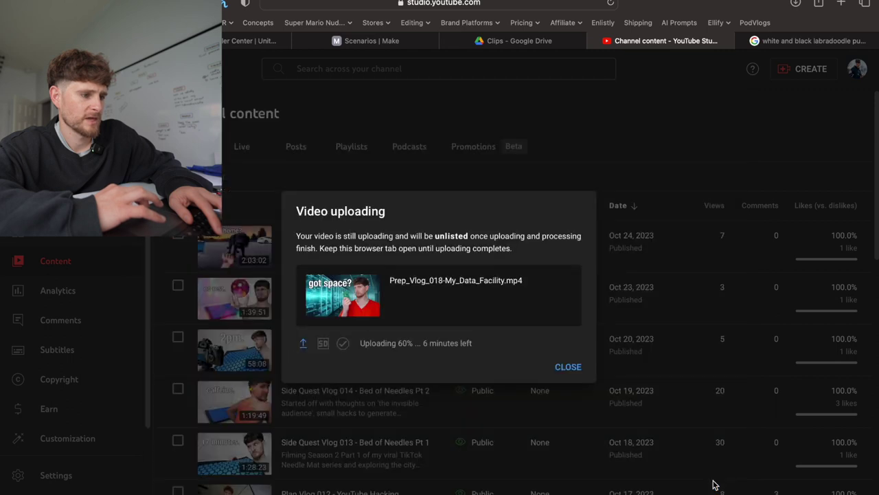
click(571, 368)
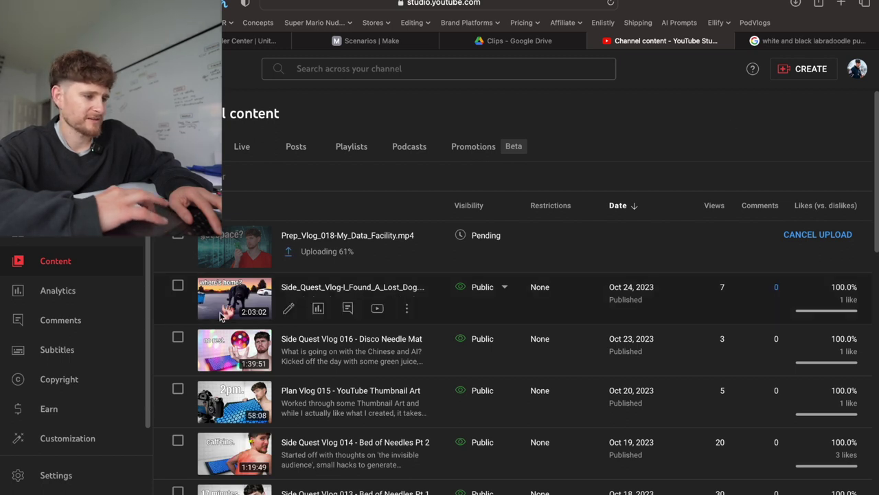
- Open the analytics of the lost dog vlog and examine its engagement, average view duration and reach figures
click(318, 310)
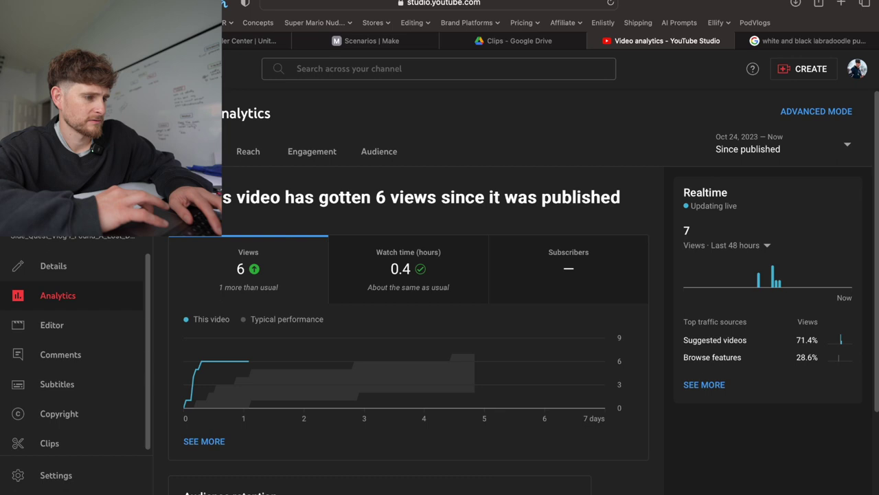
click(307, 158)
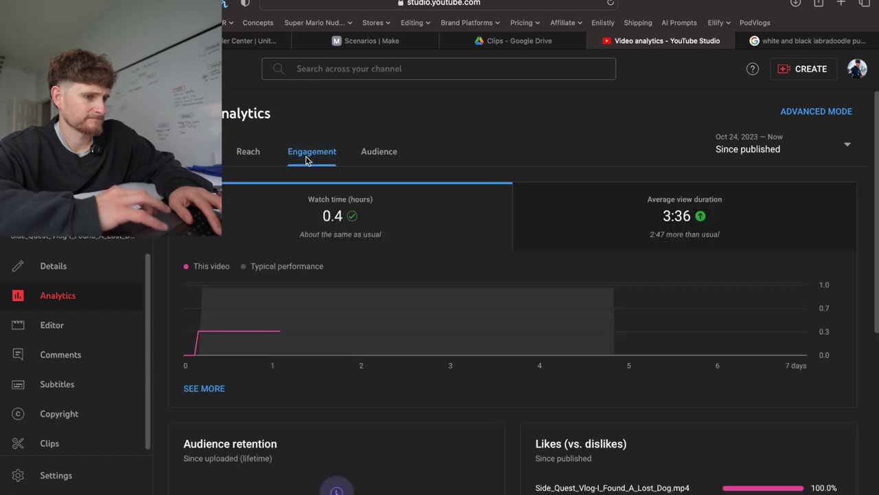
click(248, 151)
click(301, 155)
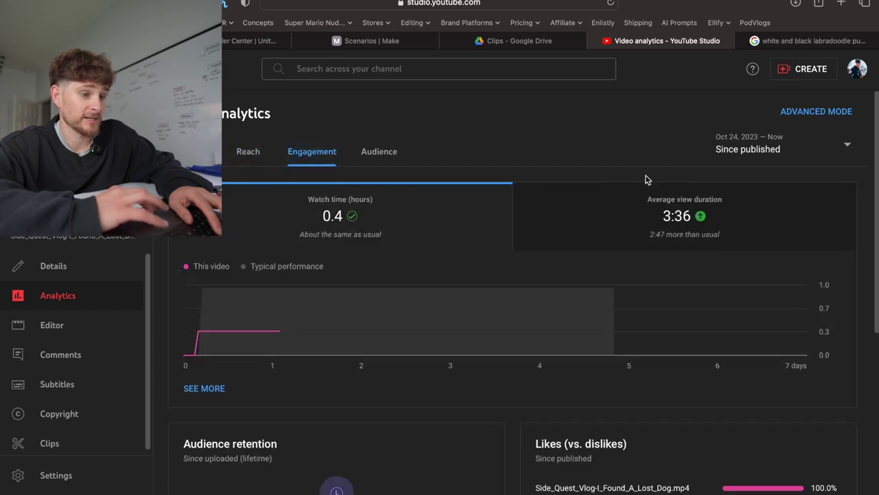
mouse_move(672, 220)
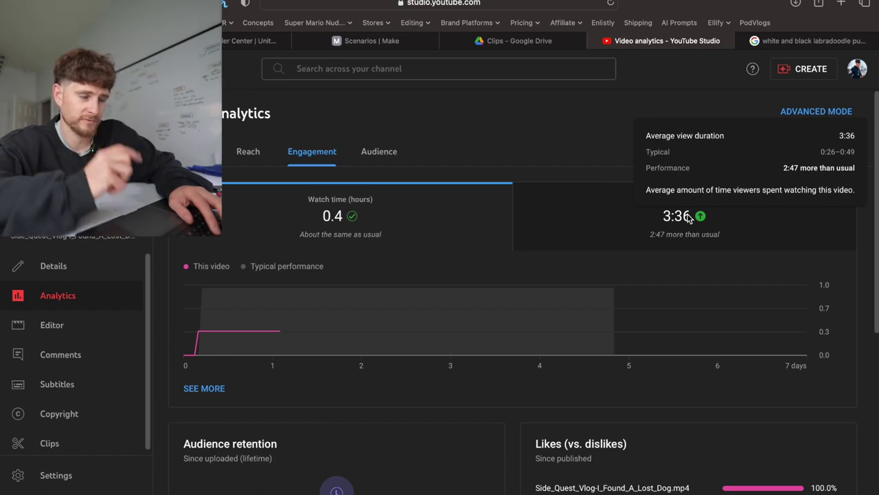
click(238, 153)
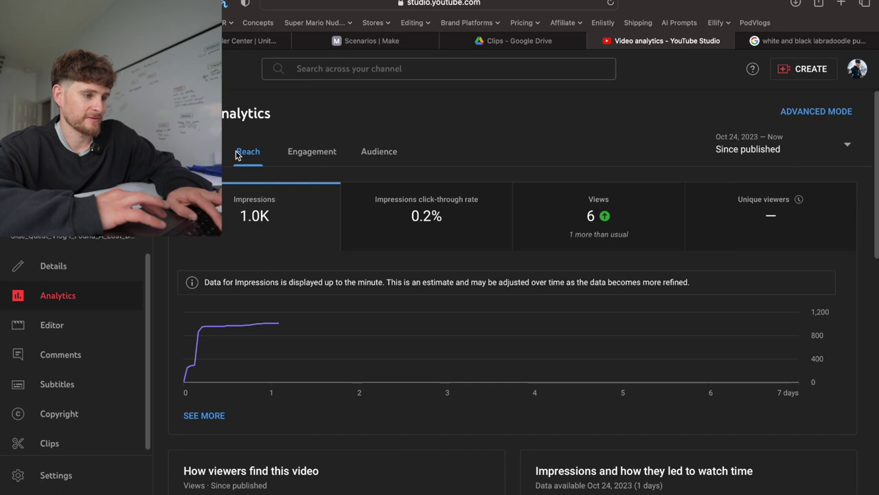
- Switch to Photoshop and save the "got space?" document as Thumb.psd in SanDisk 2's folder "018 - Prep Vlog 10/21/23"
key(super+Tab)
key(super+Tab)
key(super+shift+s)
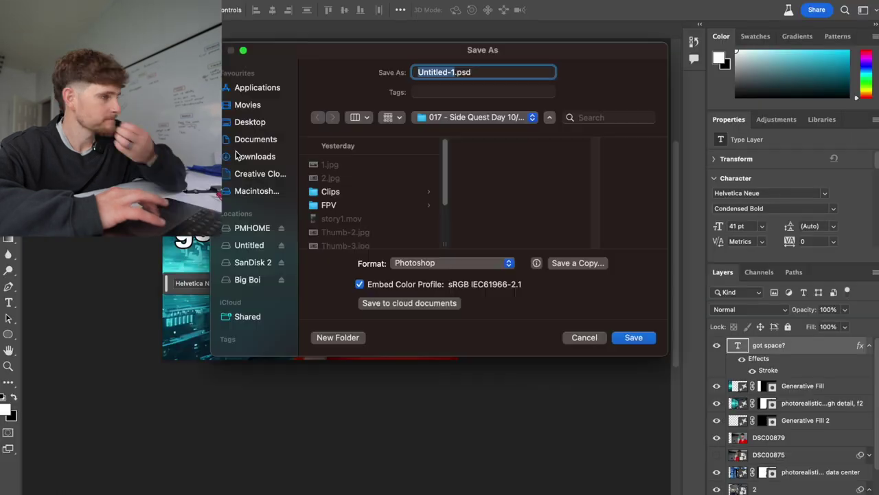
text(Thumb)
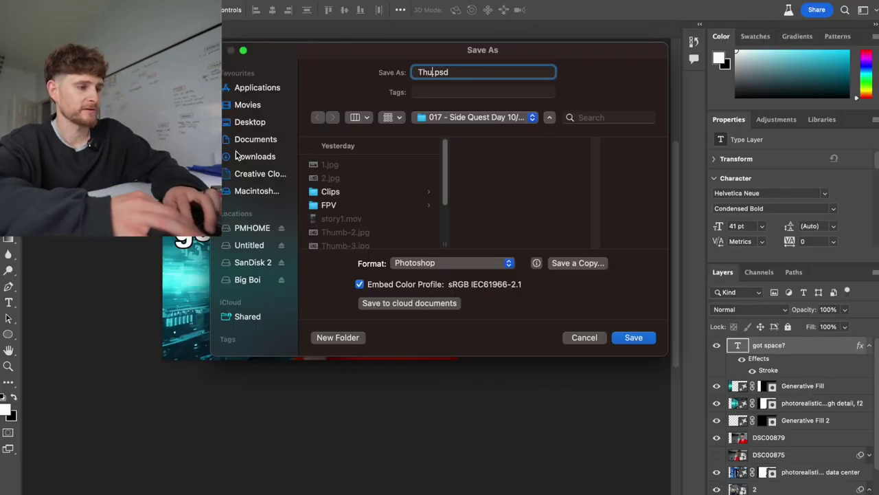
click(443, 118)
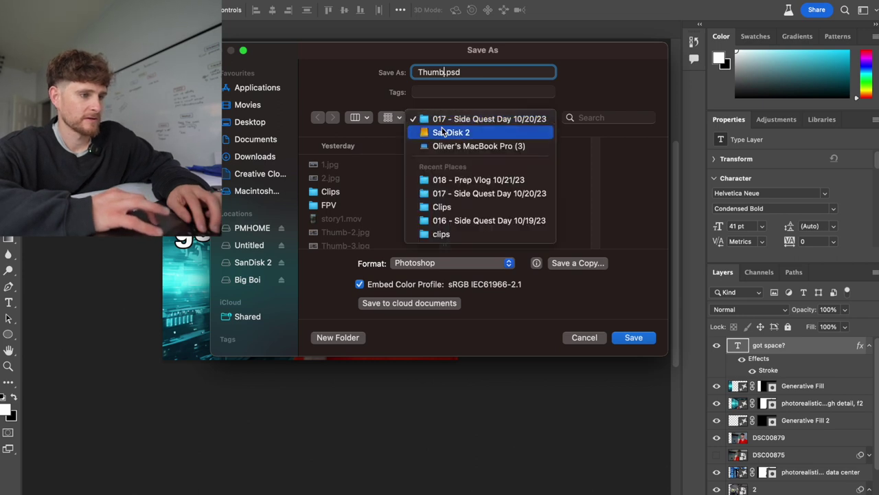
click(440, 130)
scroll(388, 168, down, 5)
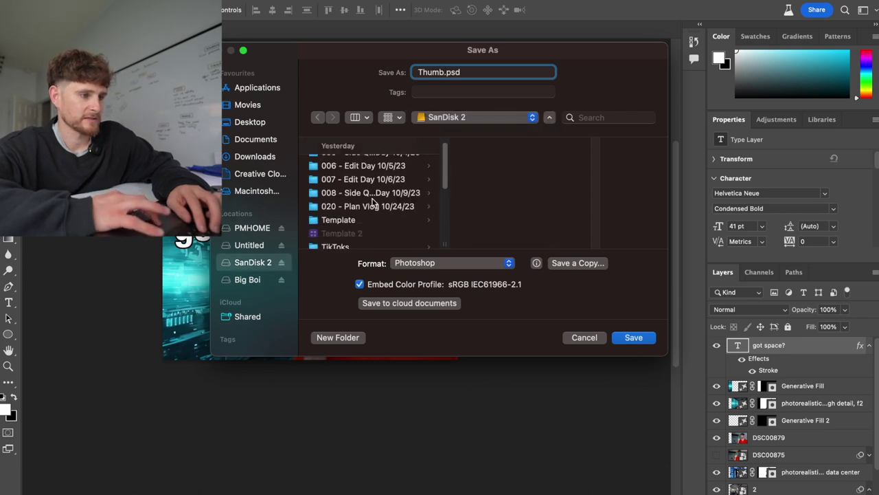
scroll(372, 197, up, 5)
scroll(372, 202, down, 5)
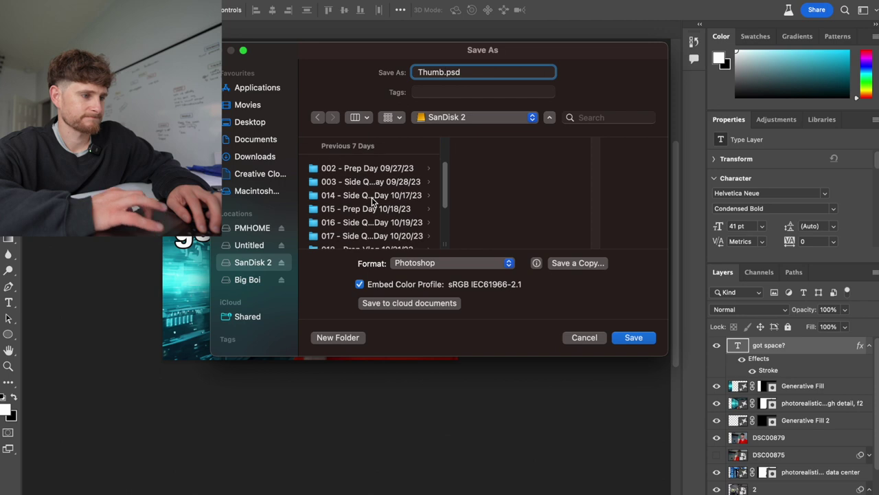
click(366, 220)
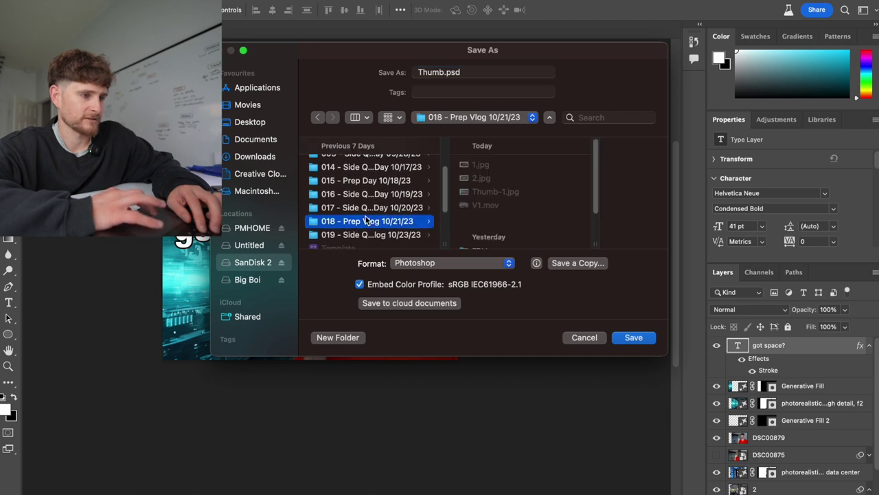
click(624, 335)
click(587, 215)
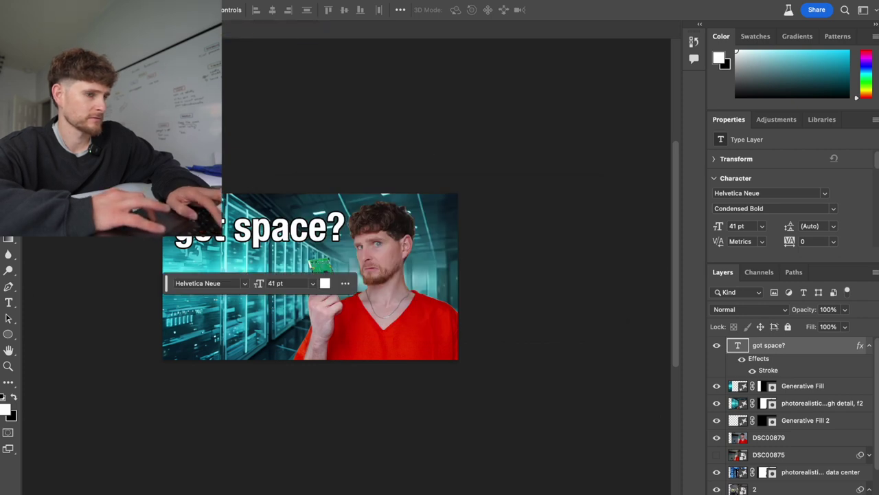
- Quit Photoshop, relaunch its beta version and open the recent "where's home?" thumbnail document
key(super+q)
key(super+space)
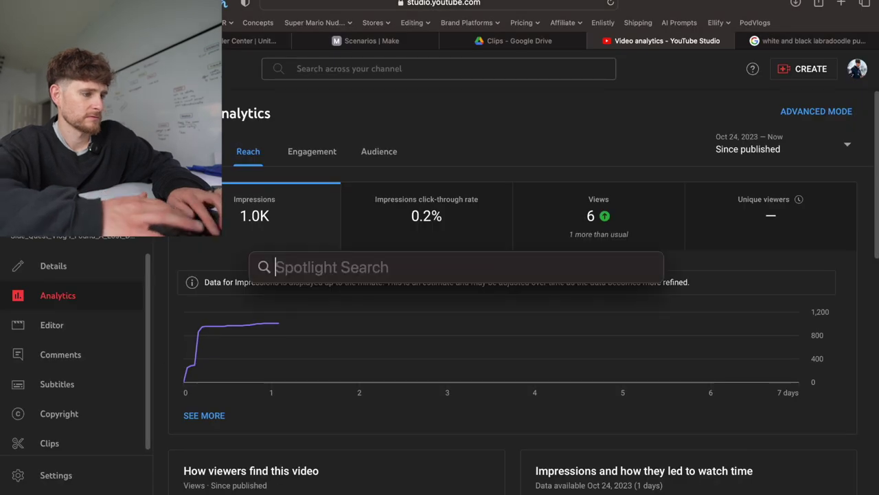
text(beta)
key(Return)
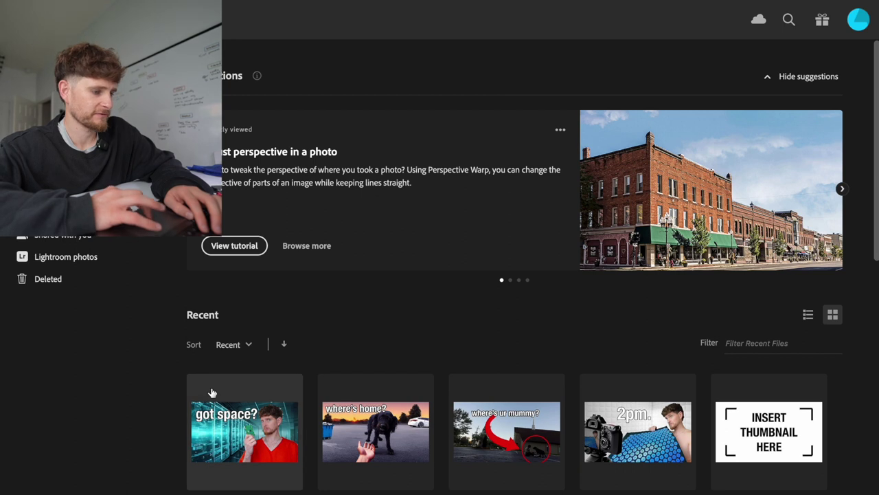
click(352, 450)
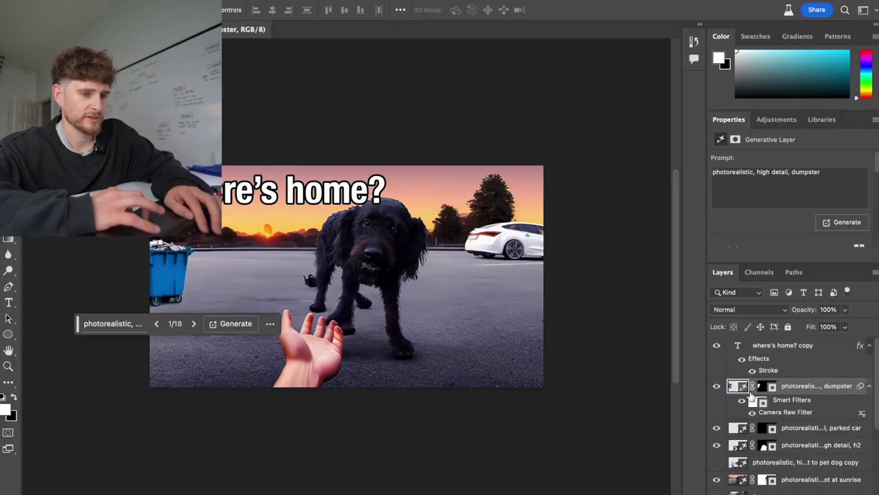
- Collapse Group 1 in the layer stack and check how the thumbnail reads at a reduced size
scroll(837, 390, down, 2)
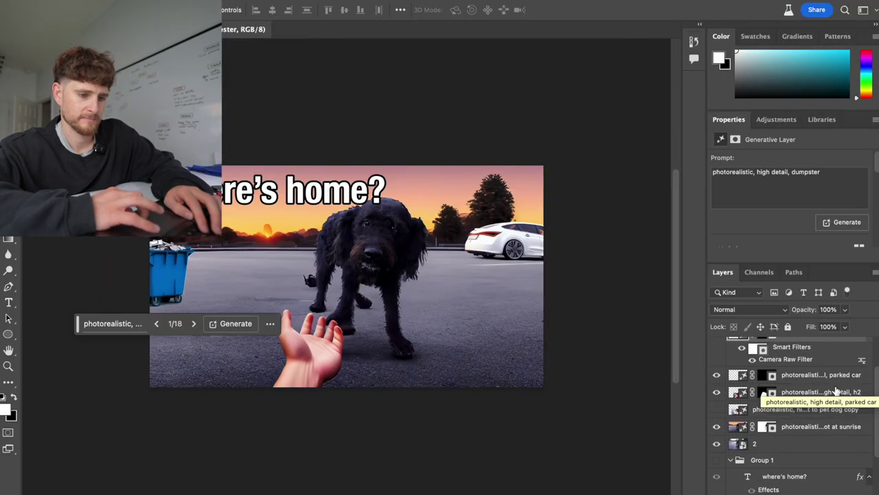
click(729, 465)
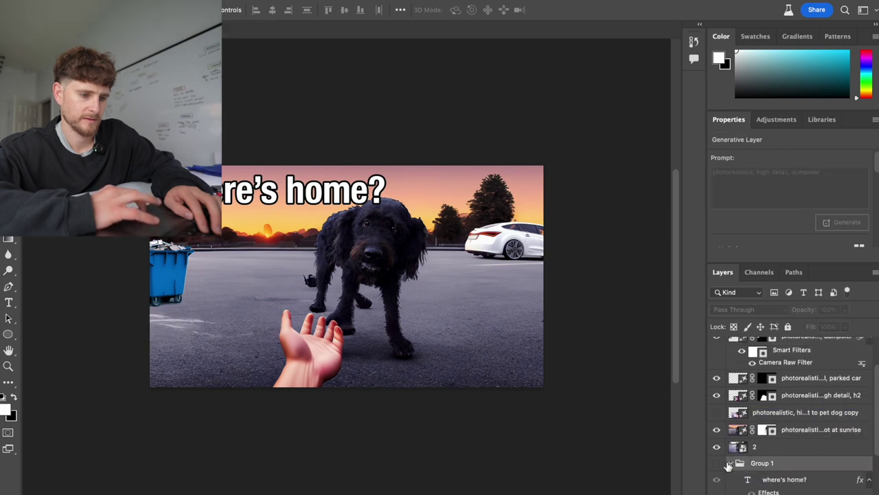
click(730, 464)
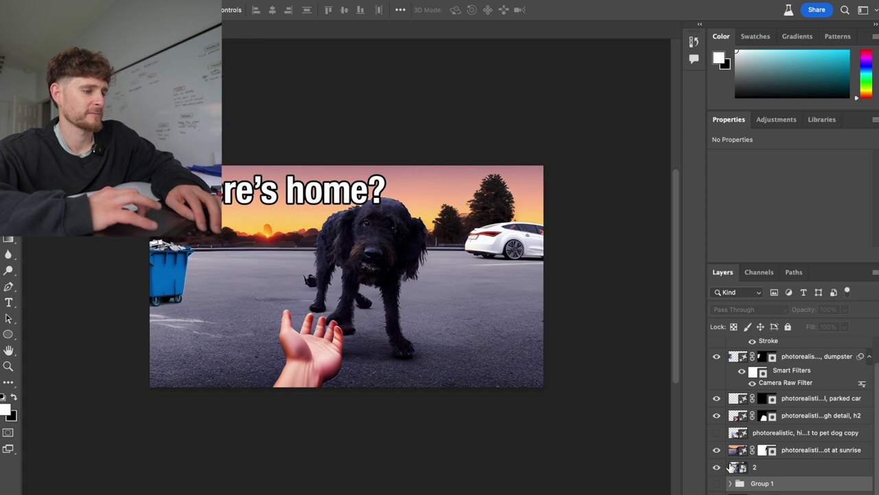
key(super+minus)
key(super+minus)
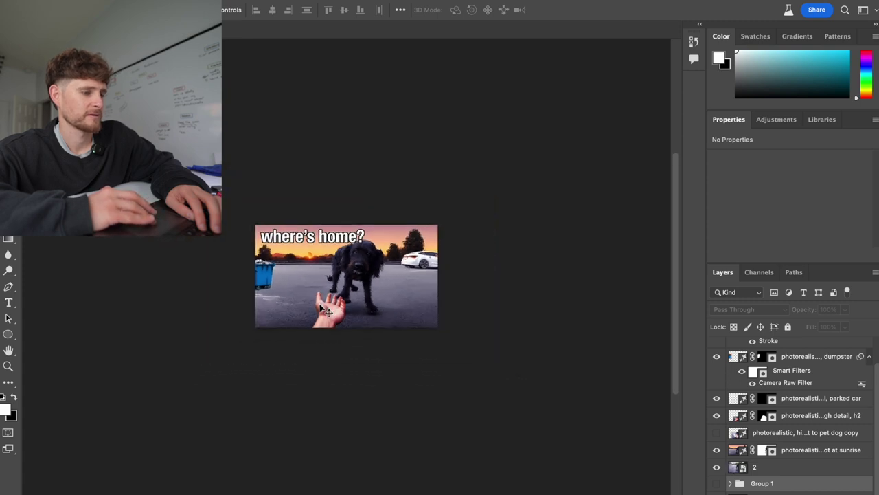
key(super+plus)
key(super+plus)
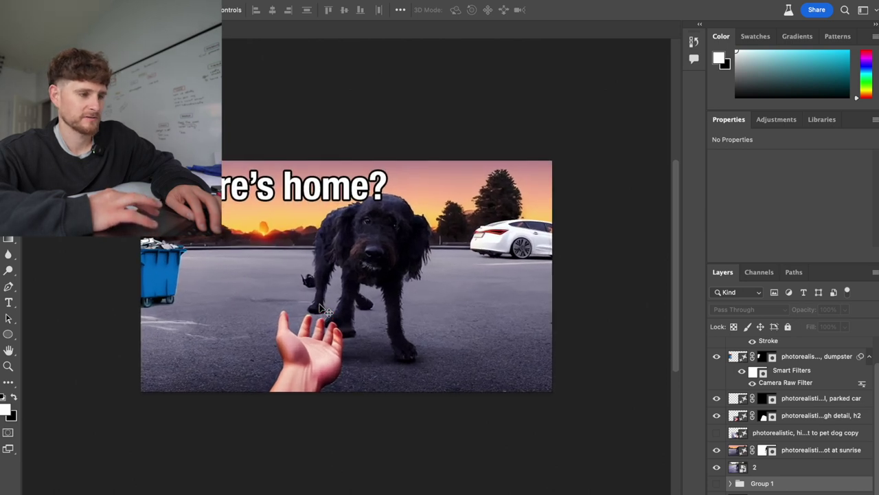
- Select the layers from the dumpster down to layer 2, scale them up to 122.61% and reposition them so the dog appears larger
scroll(841, 384, up, 2)
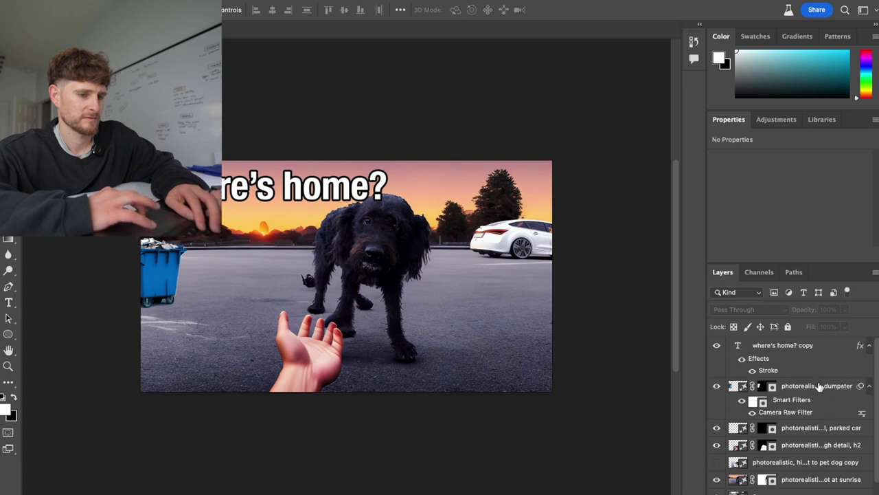
click(819, 386)
scroll(819, 387, down, 2)
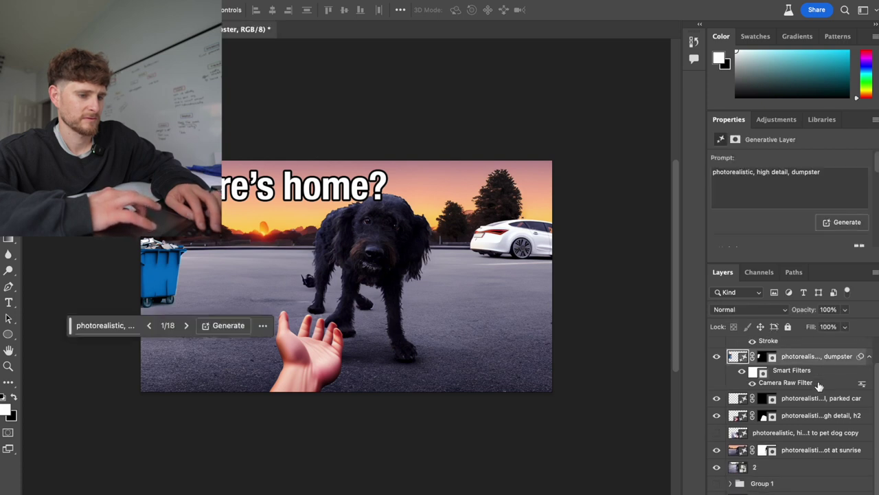
click(824, 468)
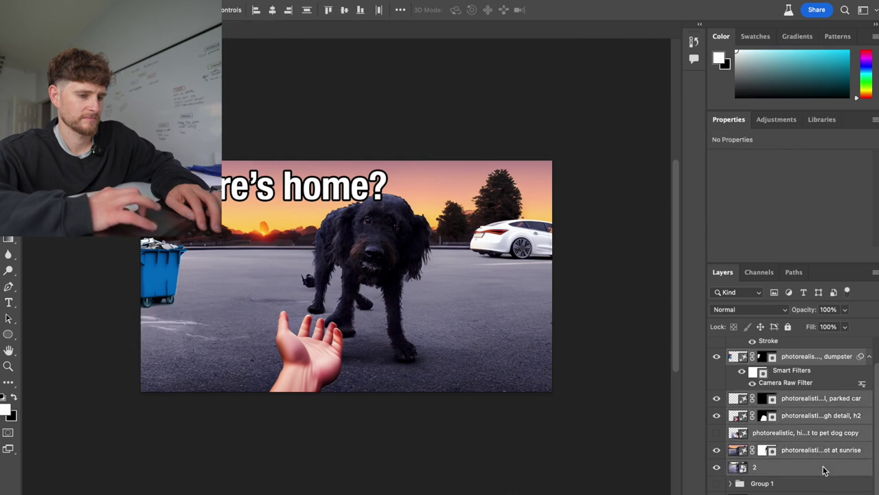
key(super+t)
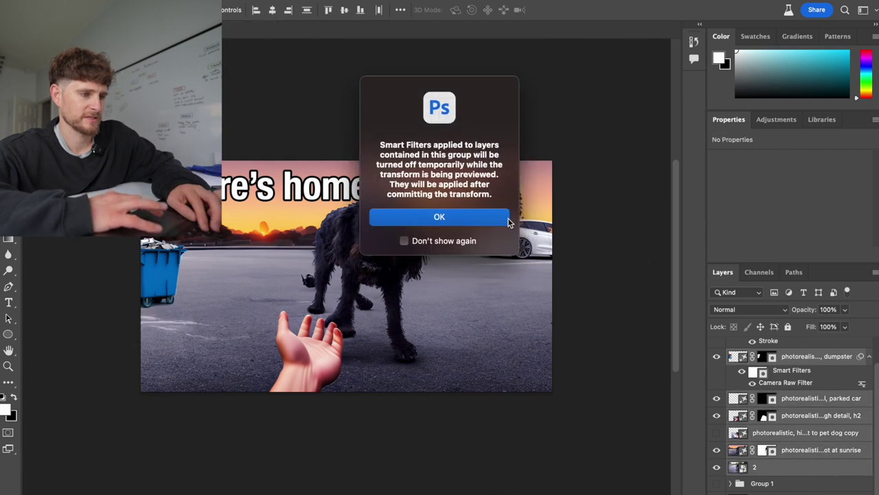
click(481, 217)
drag(555, 412, 616, 447)
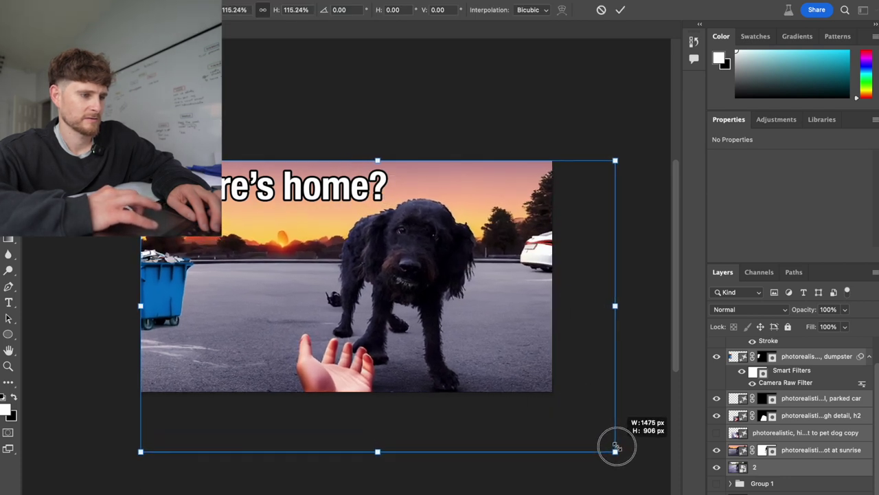
drag(434, 335, 440, 325)
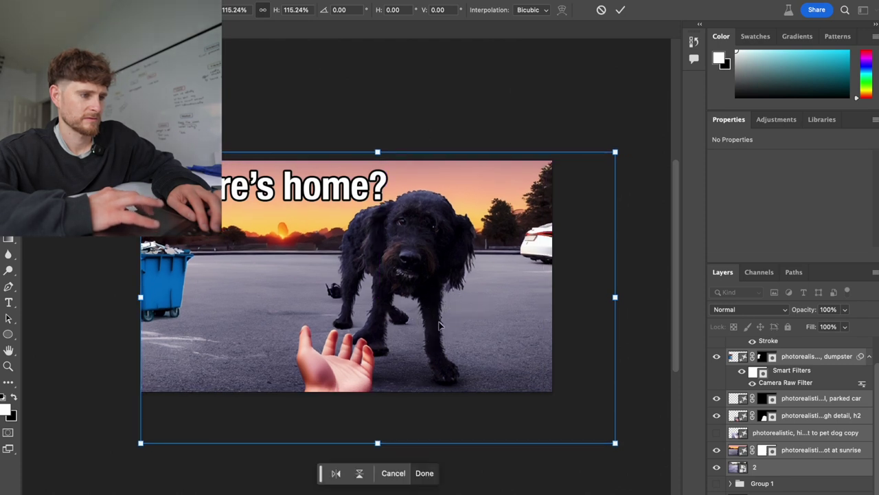
drag(615, 152, 646, 135)
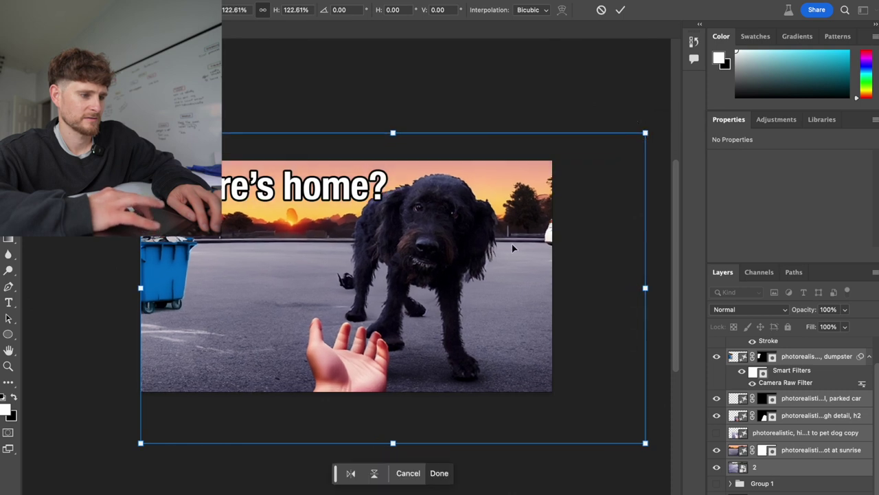
click(440, 473)
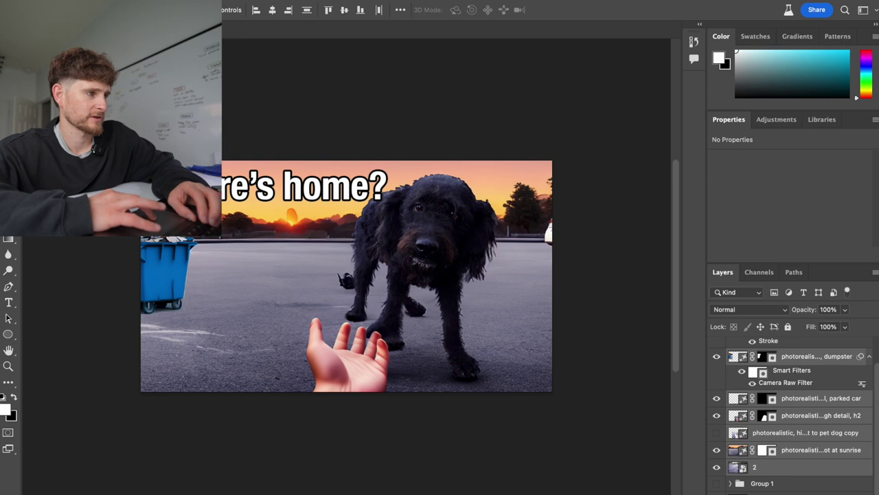
- Export the thumbnail for web as a medium-quality JPEG named 3.jpg in the "017 - Side Quest Day 10/20/23" folder
click(124, 0)
mouse_move(254, 173)
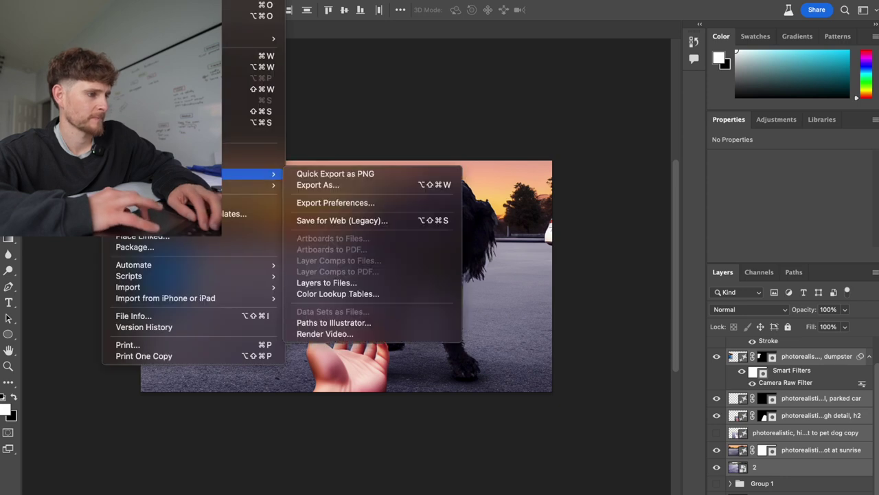
click(345, 223)
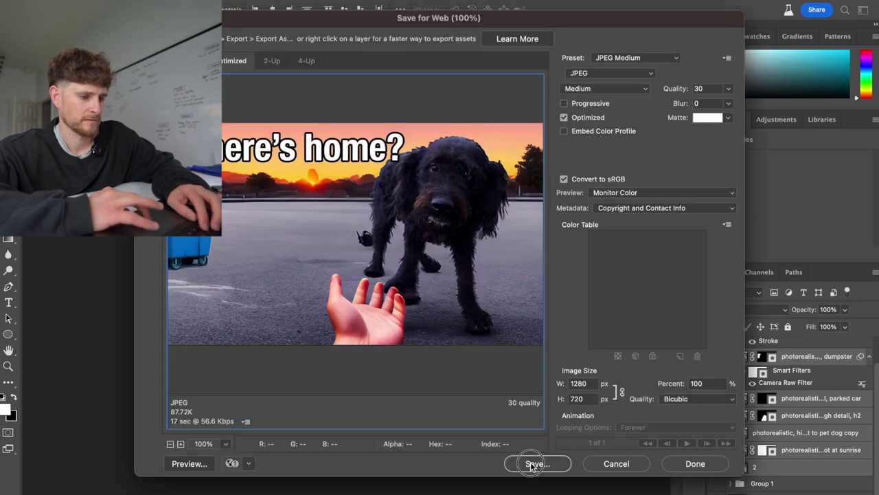
click(537, 464)
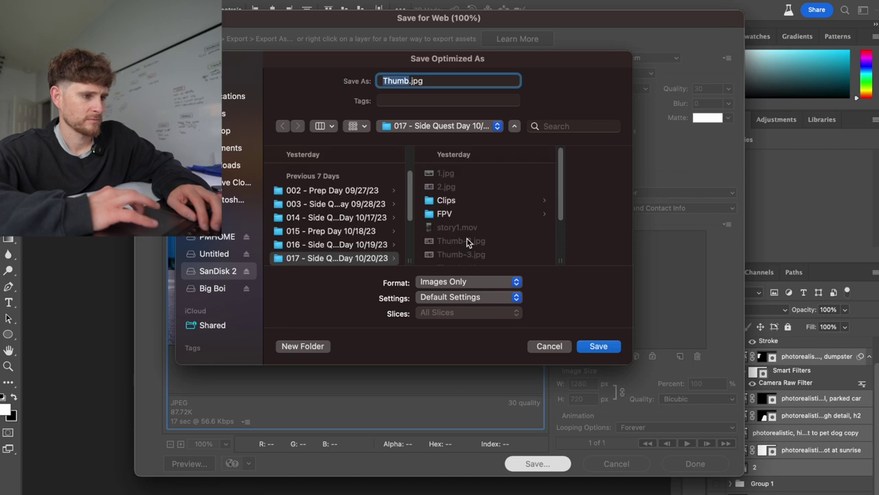
scroll(466, 239, up, 2)
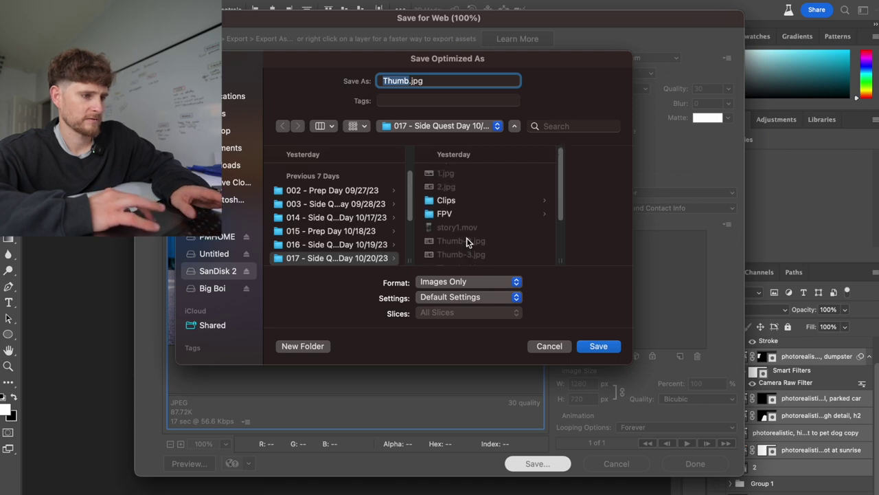
text(Euro)
click(586, 346)
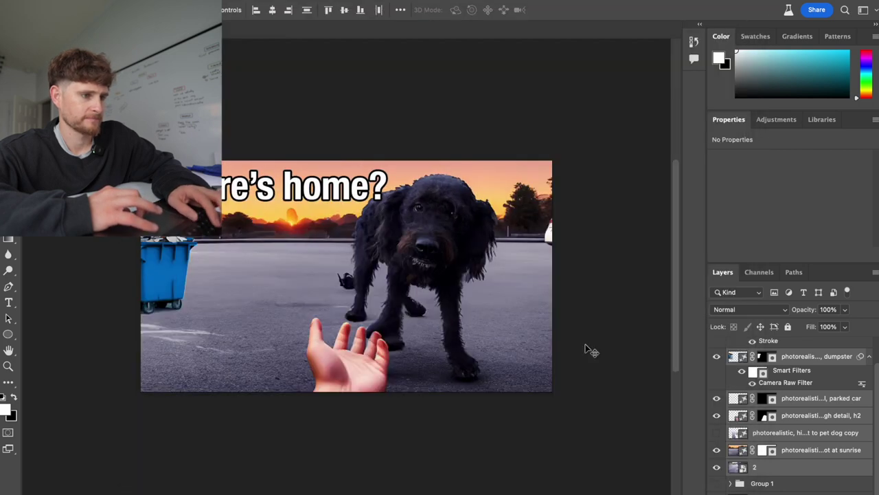
- Switch to YouTube Studio in the browser and open the lost dog video's details at its thumbnail section
key(super)
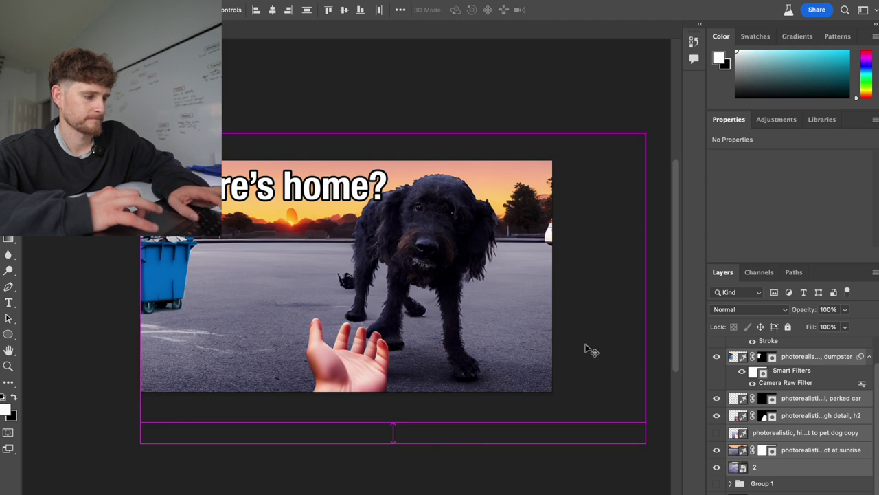
key(super+Tab)
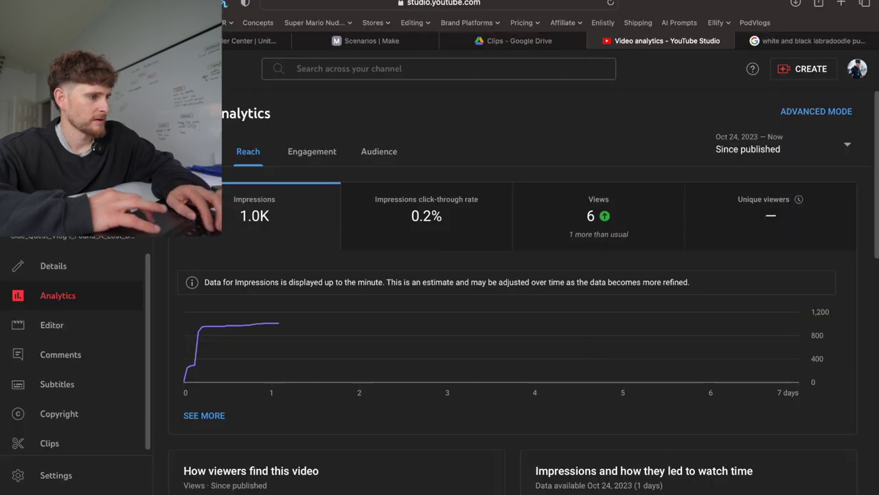
click(79, 268)
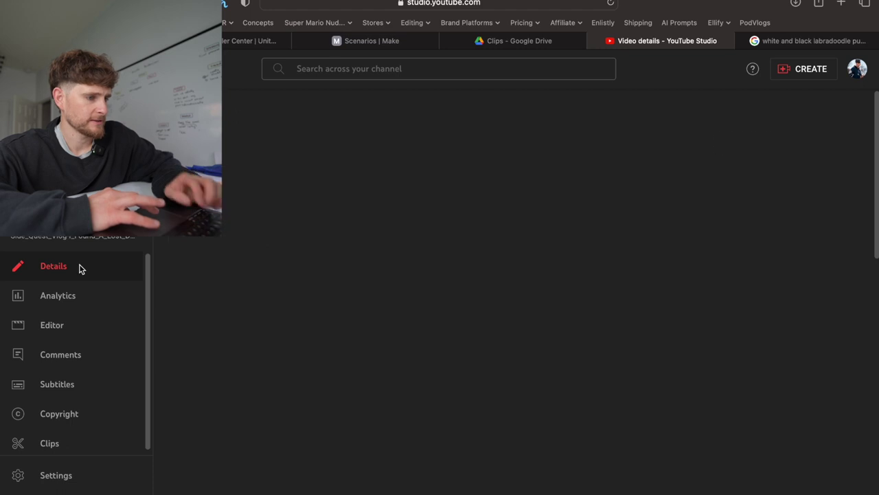
scroll(176, 380, down, 1)
scroll(176, 380, down, 5)
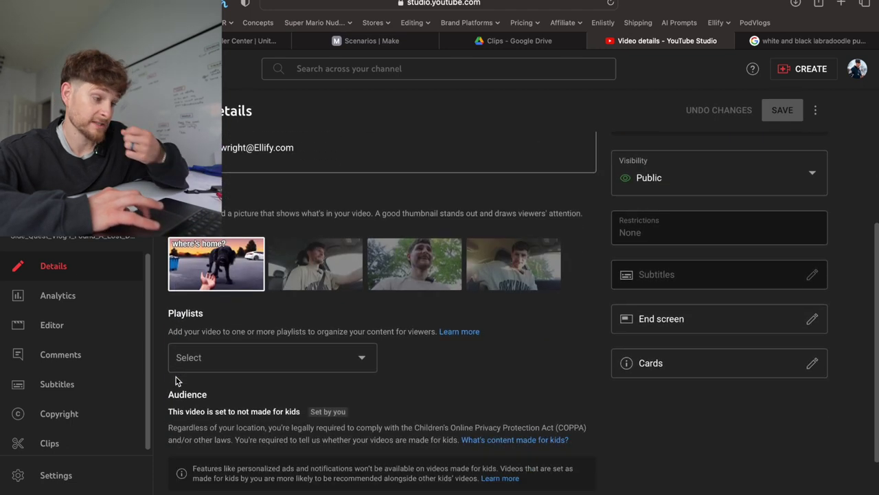
- Replace the lost dog video's thumbnail with 3.jpg from the "017 - Side Quest Day 10/20/23" folder
scroll(175, 381, up, 3)
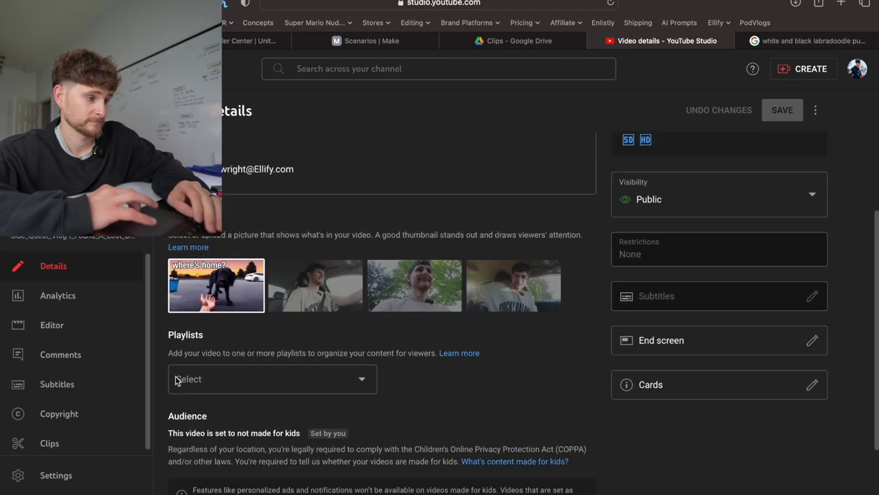
click(254, 271)
click(278, 275)
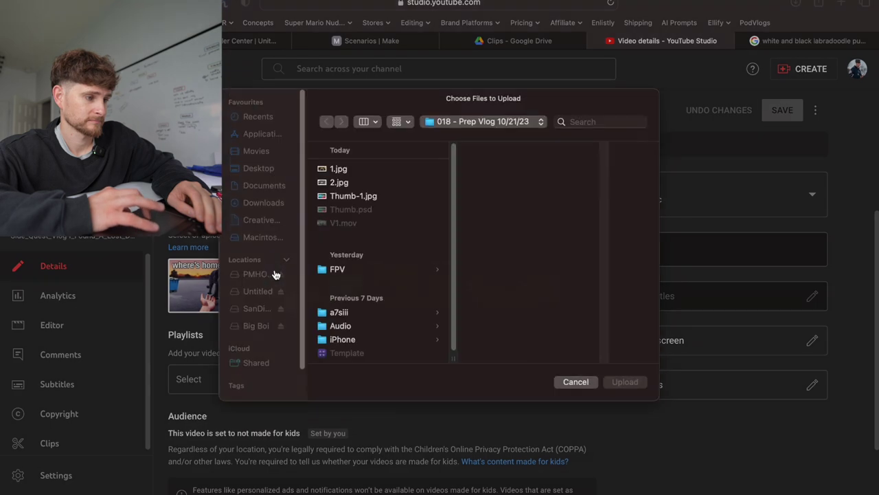
click(344, 210)
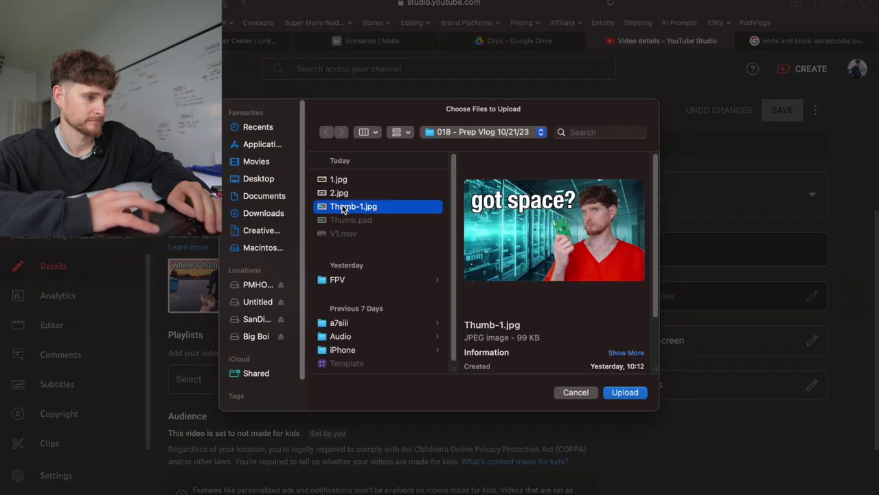
click(445, 132)
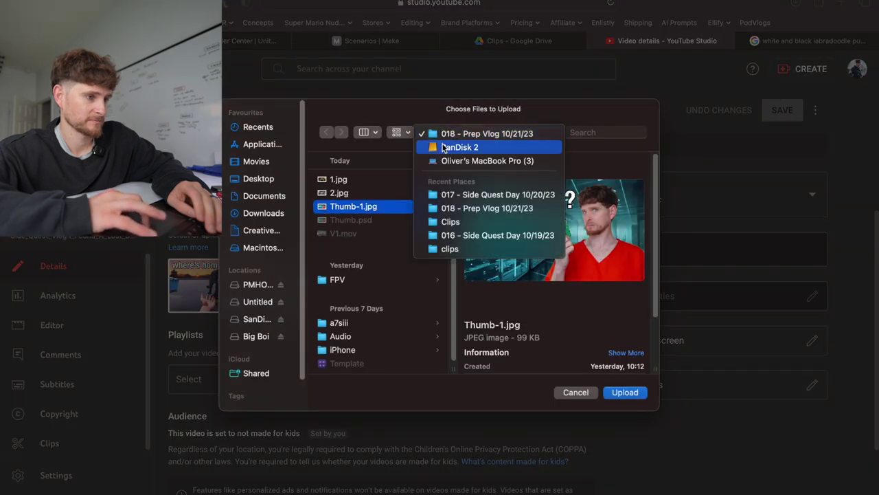
click(472, 194)
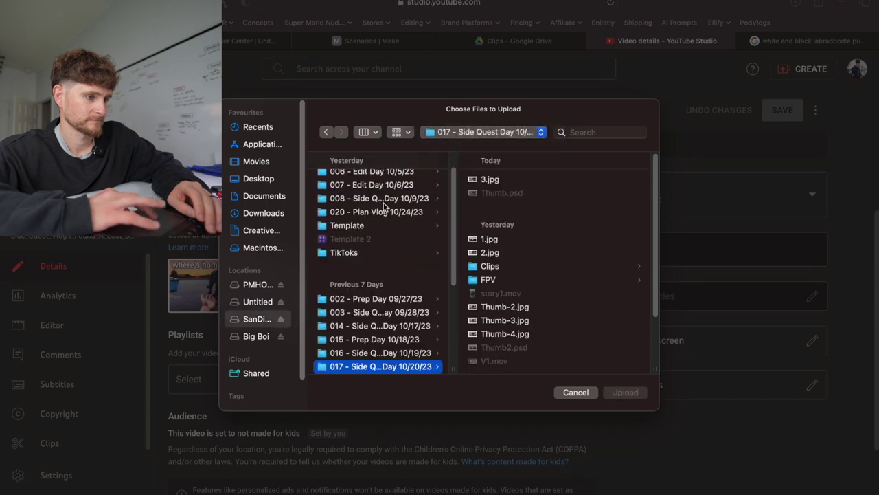
click(496, 180)
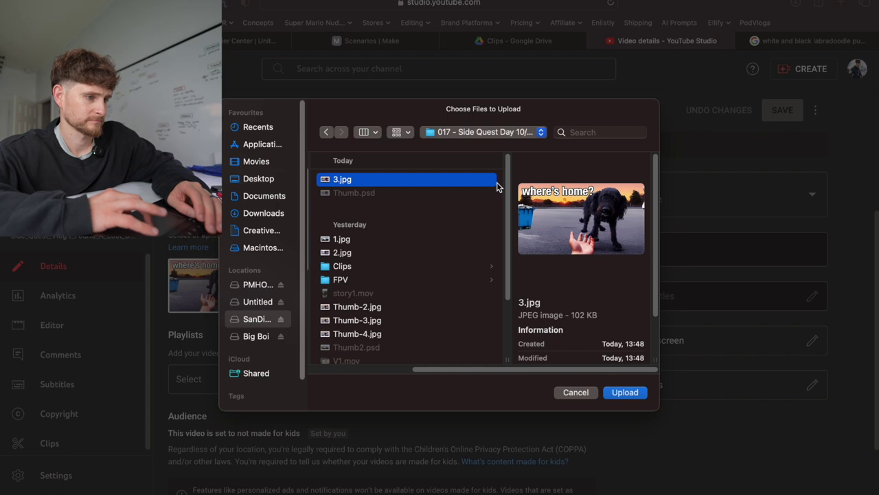
key(Return)
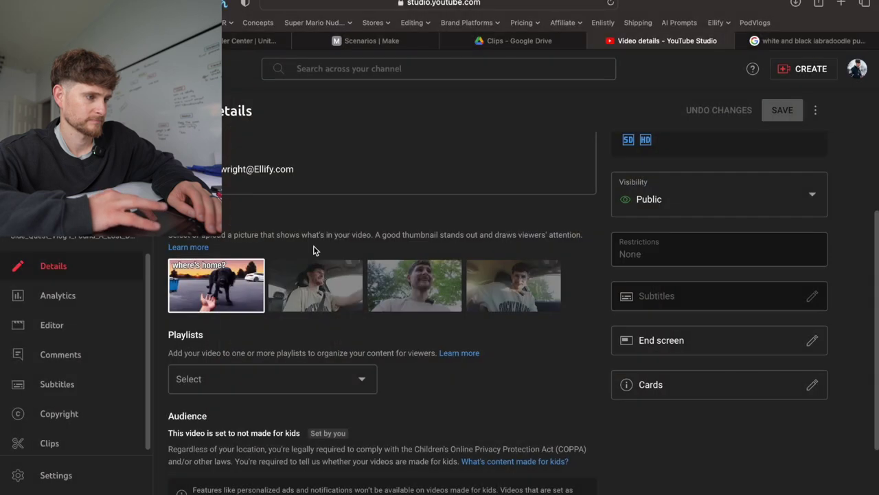
- Insert the number "017 - " after "Vlog" in the lost dog video's title in place of the hyphen
click(199, 156)
key(BackSpace)
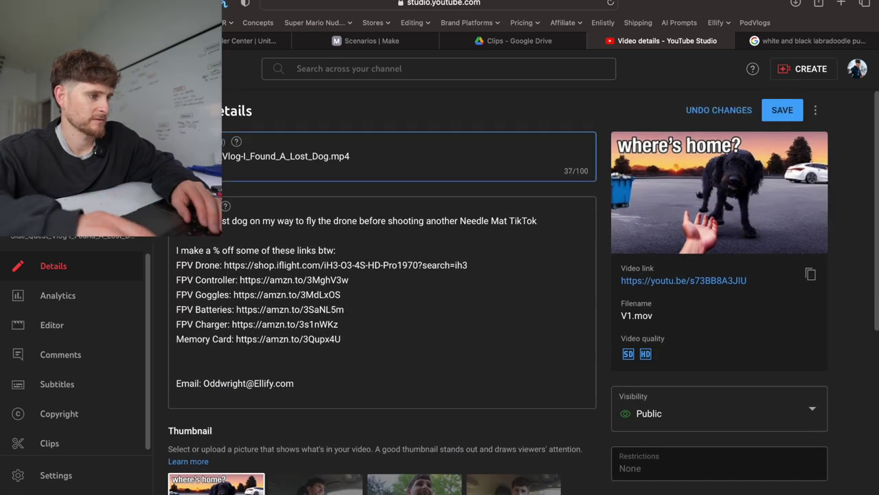
key(BackSpace)
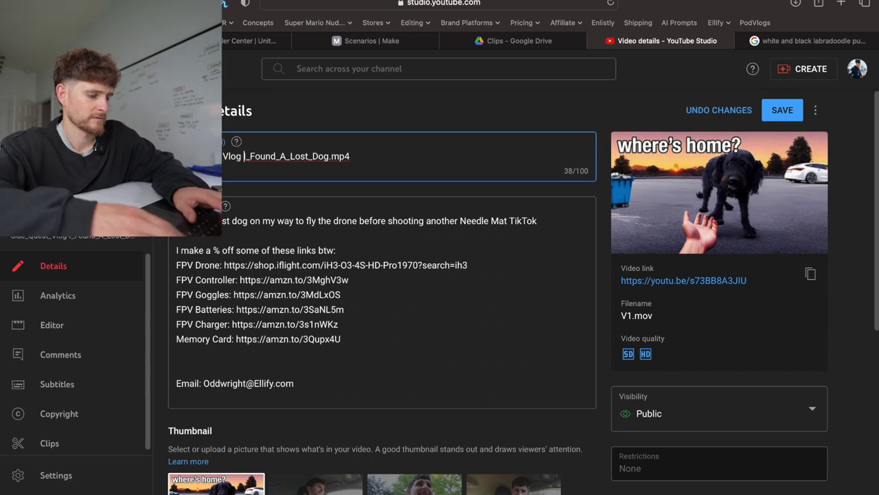
key(BackSpace)
key(BackSpace)
text(017 |)
key(BackSpace)
text(- I)
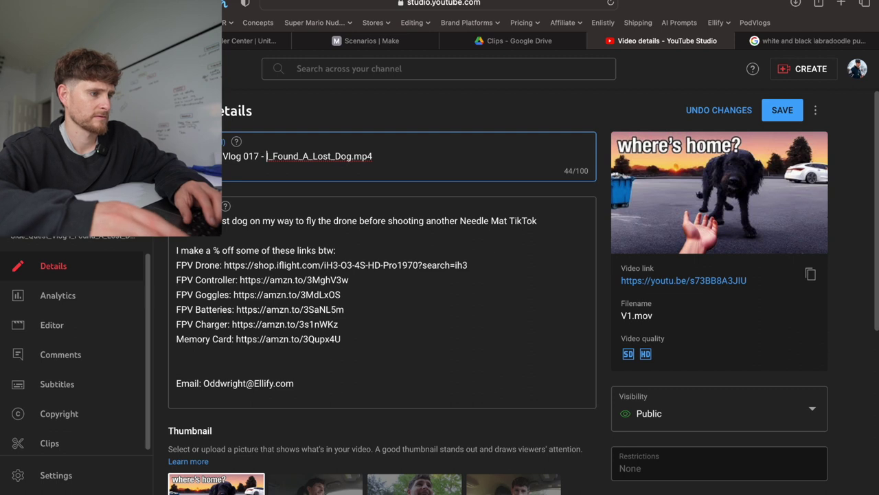
- Replace the title's remaining underscores with spaces, remove the .mp4 extension so it ends "I Found A Lost Dog", and save the video details
key(Delete)
key(BackSpace)
key(BackSpace)
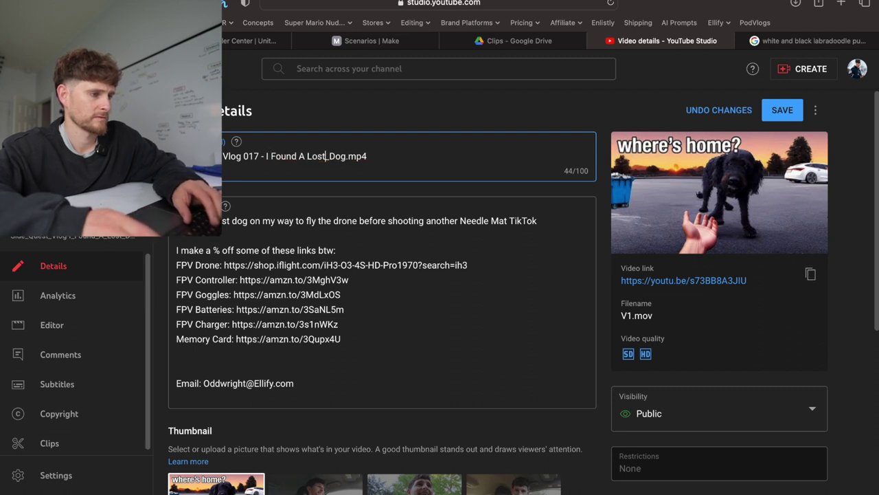
key(End)
key(BackSpace)
key(BackSpace)
key(BackSpace)
key(BackSpace)
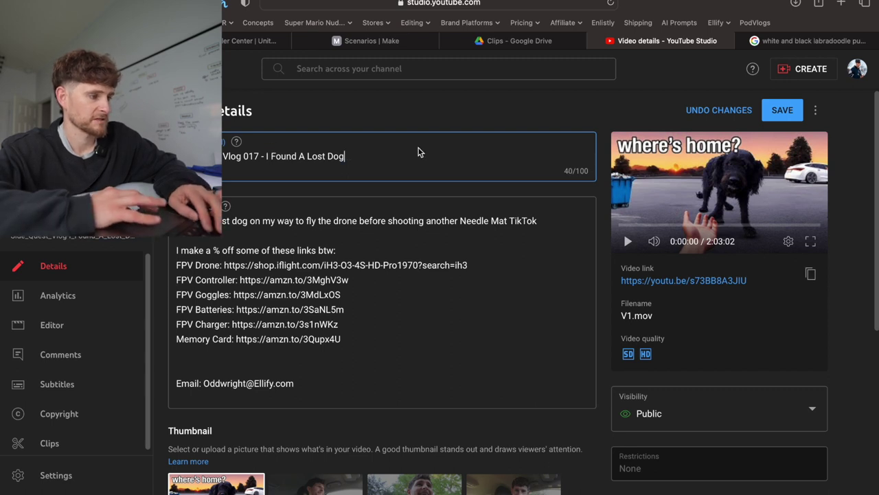
click(789, 111)
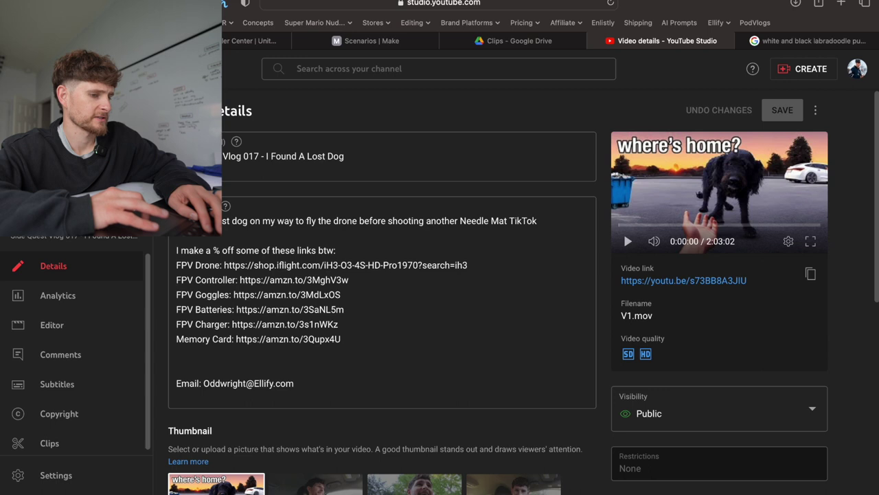
- Open the details of the pending Prep Vlog 018 video and remove the .mp4 extension from its title
key(super+bracketleft)
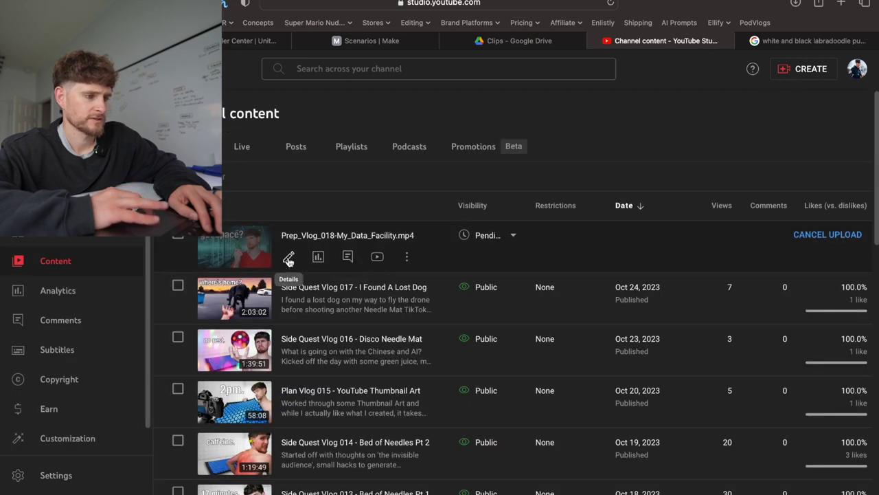
click(289, 257)
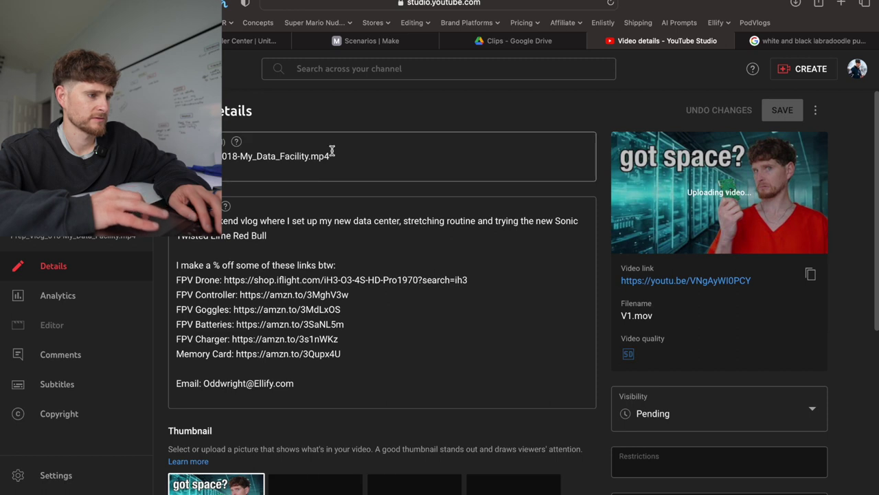
click(332, 151)
key(BackSpace)
key(BackSpace)
key(BackSpace)
key(BackSpace)
text(y)
- Replace the underscores in the vlog 018 title with spaces and put spaces around the hyphen, giving "018 - My Data Facility"
key(Left)
key(Left)
key(Left)
key(Left)
key(Left)
key(Left)
key(Left)
key(Left)
key(BackSpace)
key(Left)
key(Left)
key(Left)
key(Left)
key(Left)
key(BackSpace)
key(Left)
key(Left)
key(Left)
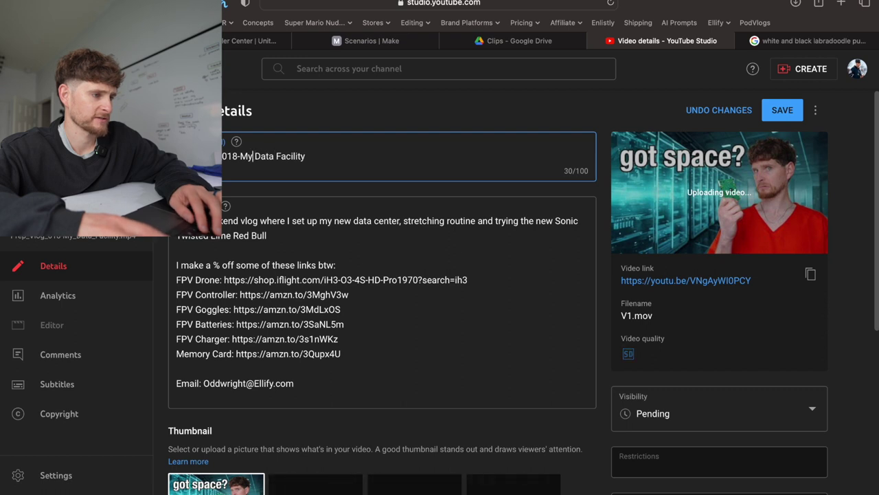
key(Left)
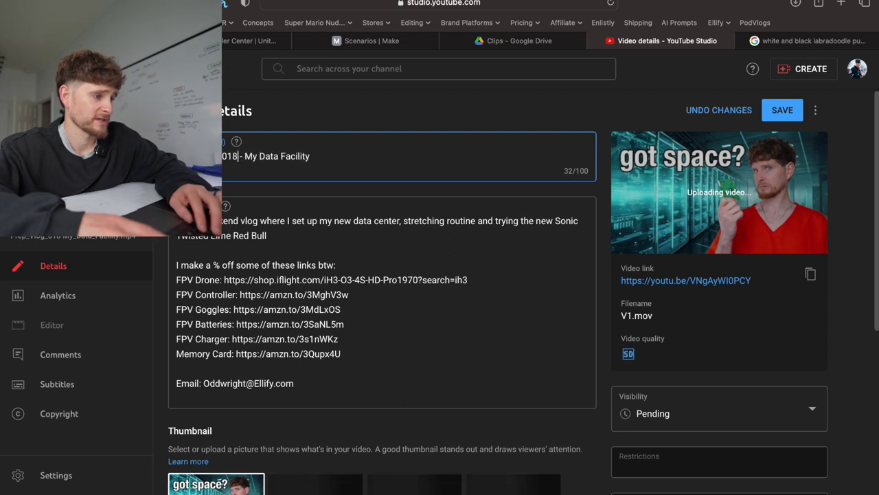
- Change "My" to "I Got A" in the title so it ends "018 - I Got A Data Facility"
key(Right)
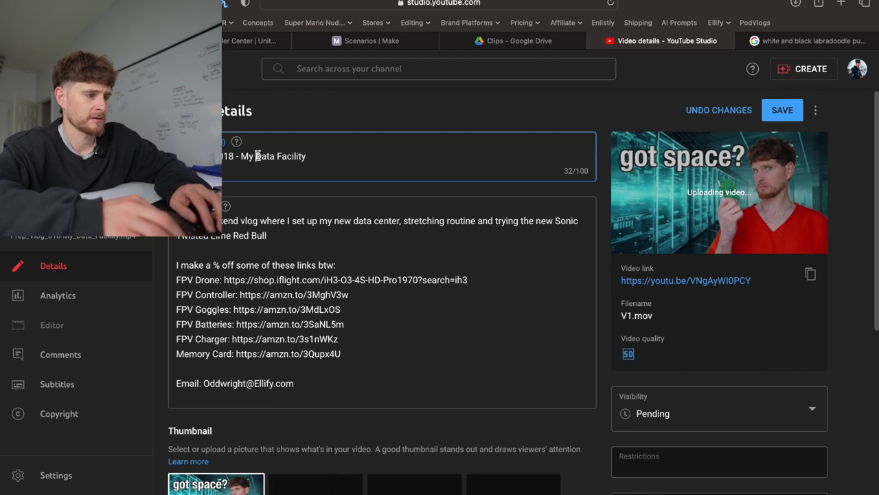
key(BackSpace)
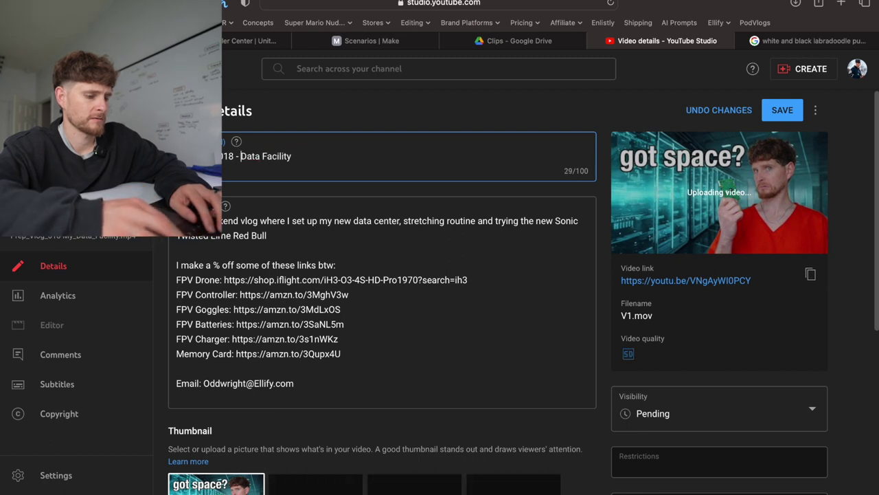
text(I Got A)
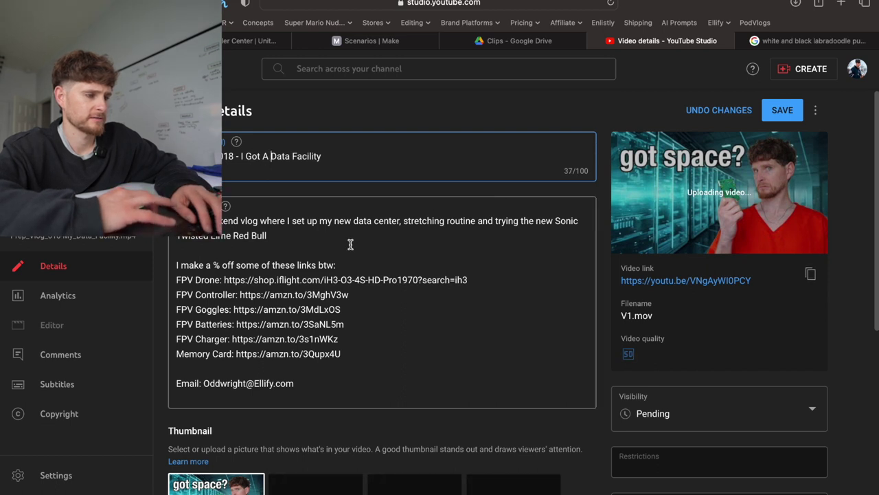
- Add a new line to the description below "I make a % off some of these links btw:"
click(344, 266)
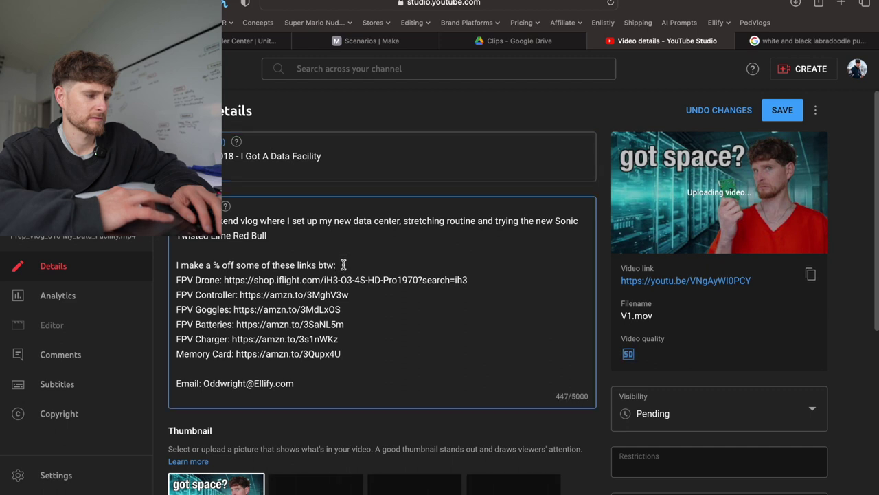
key(Return)
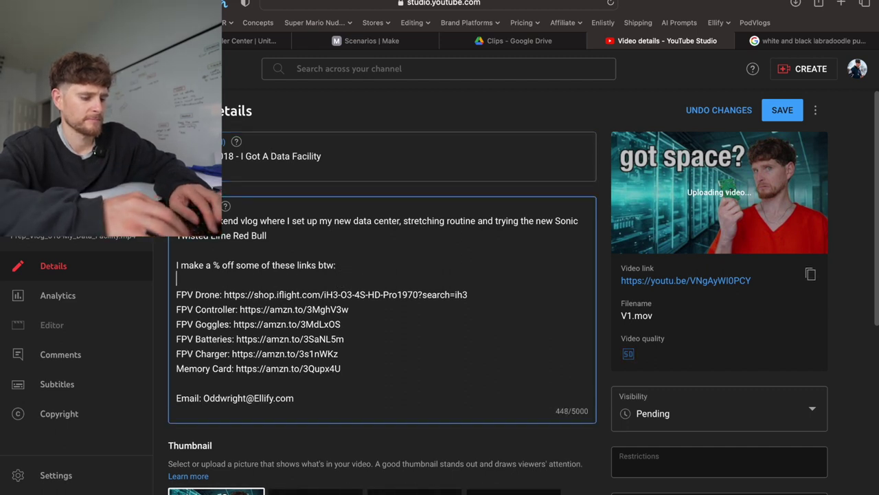